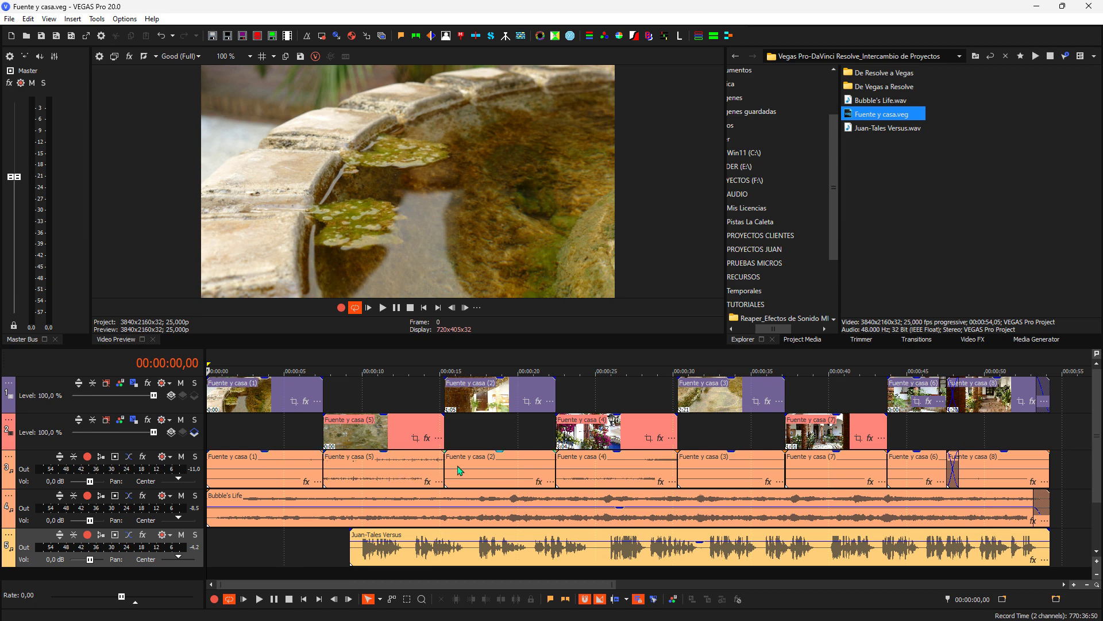
- Play back and scrub the timeline around the 4–7 second marks, then return to the start
click(317, 561)
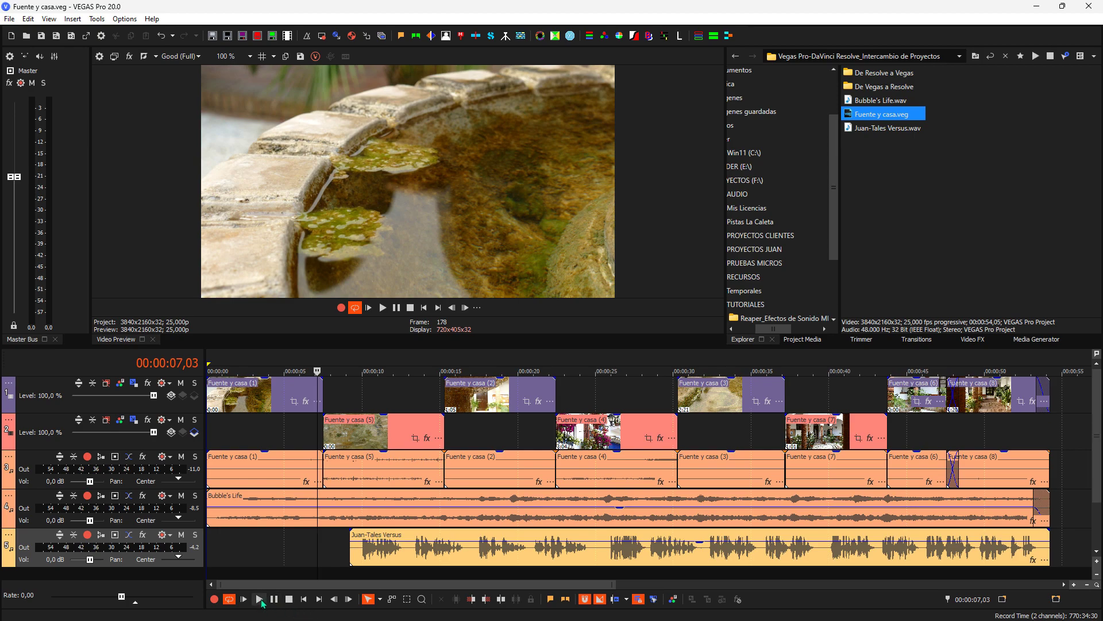
click(260, 599)
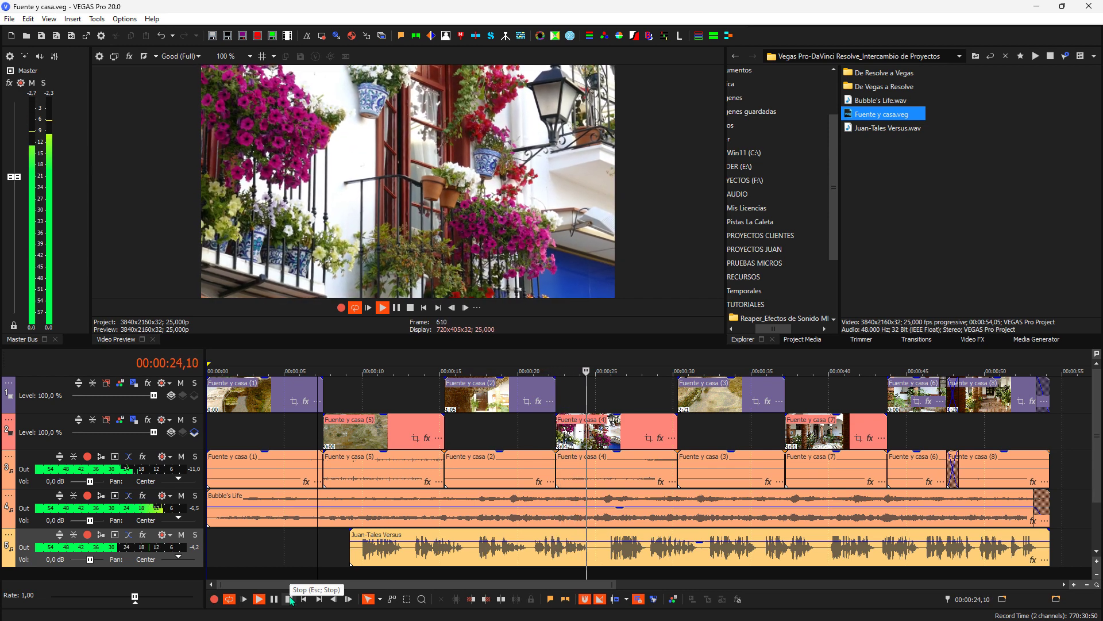
click(290, 599)
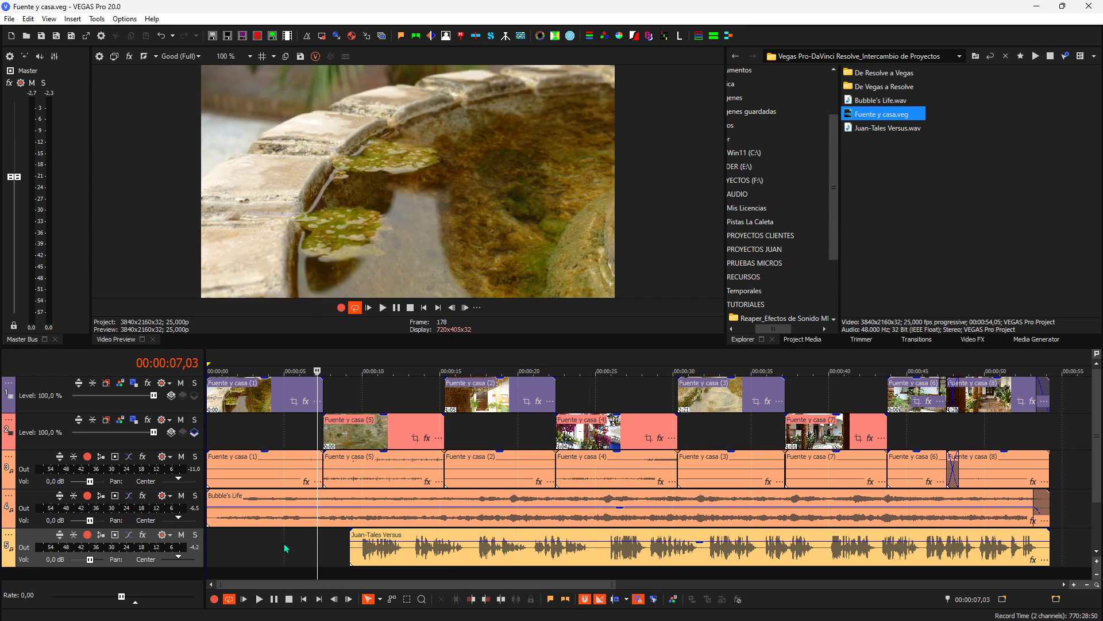
click(279, 541)
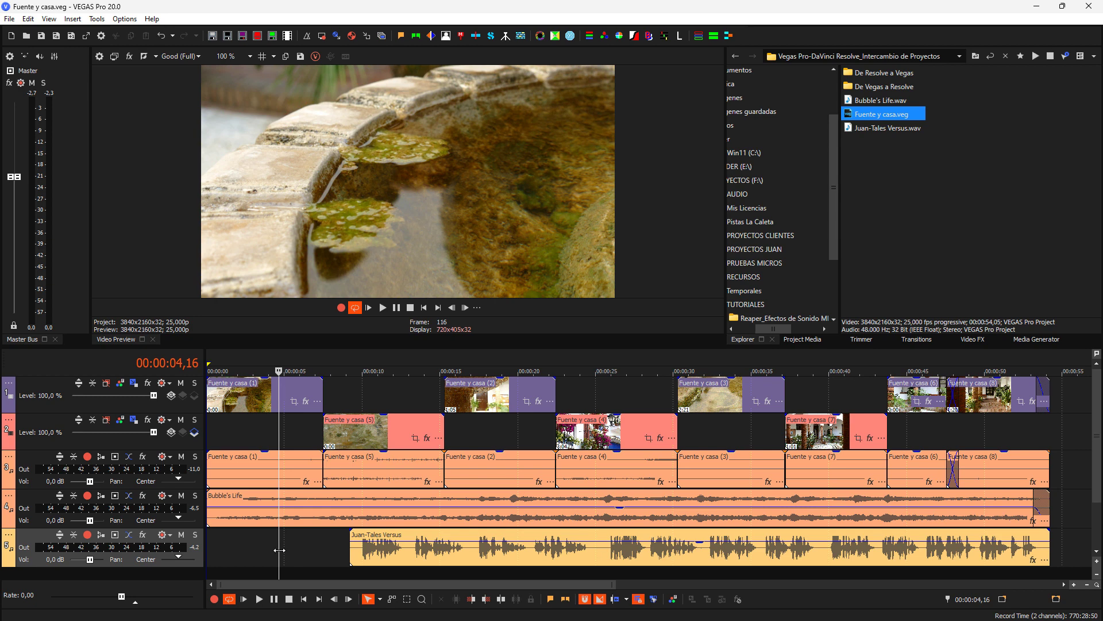
drag(279, 550, 278, 553)
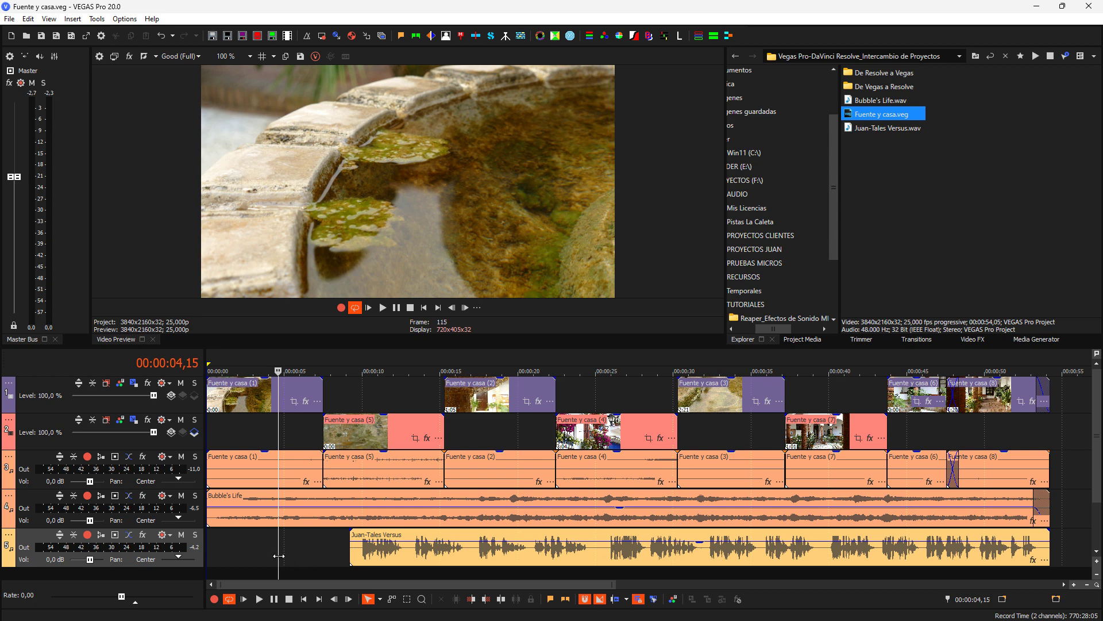
key(space)
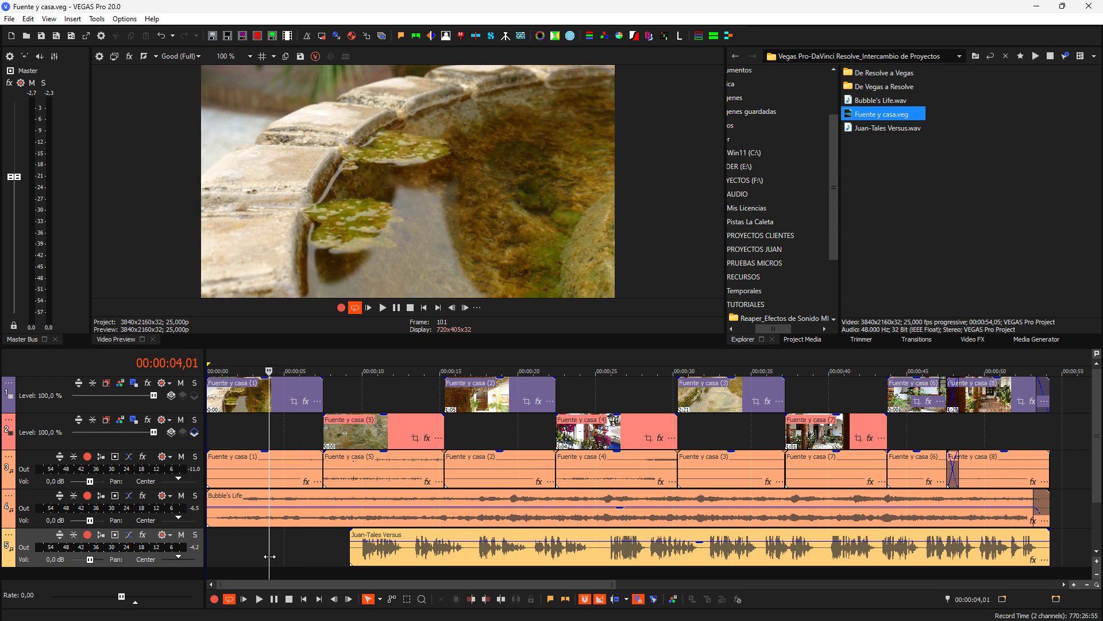
click(283, 546)
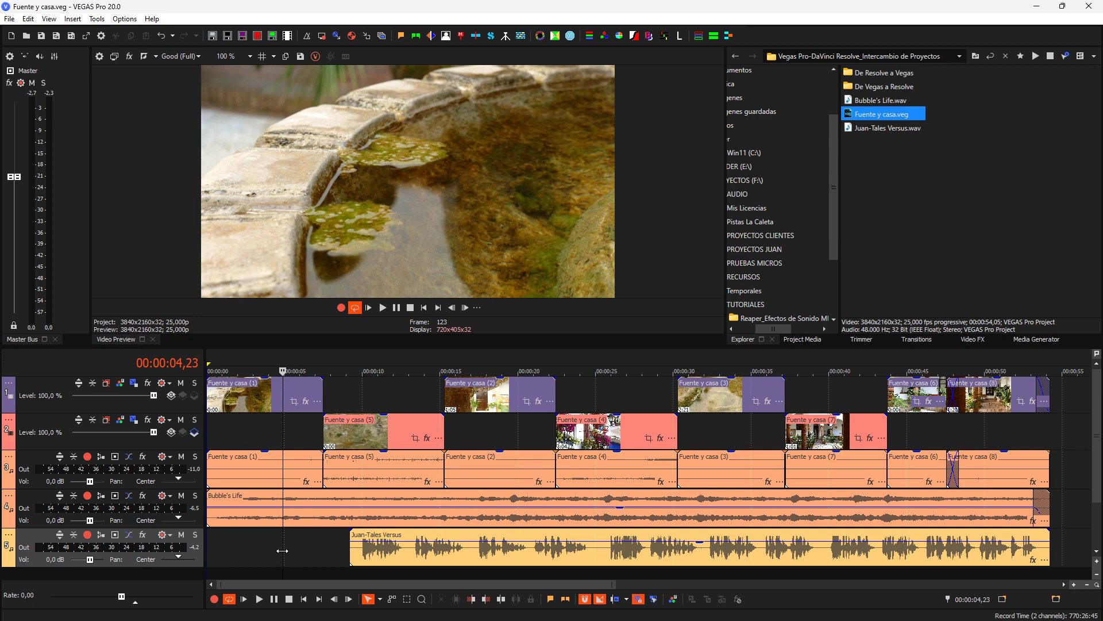
drag(284, 553, 285, 553)
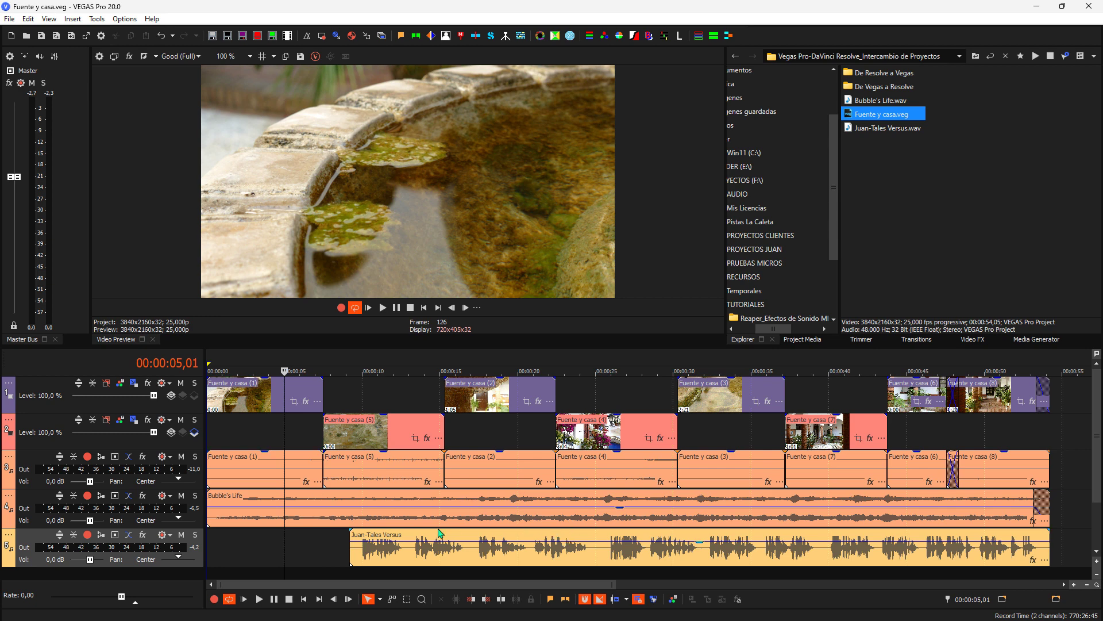
click(303, 599)
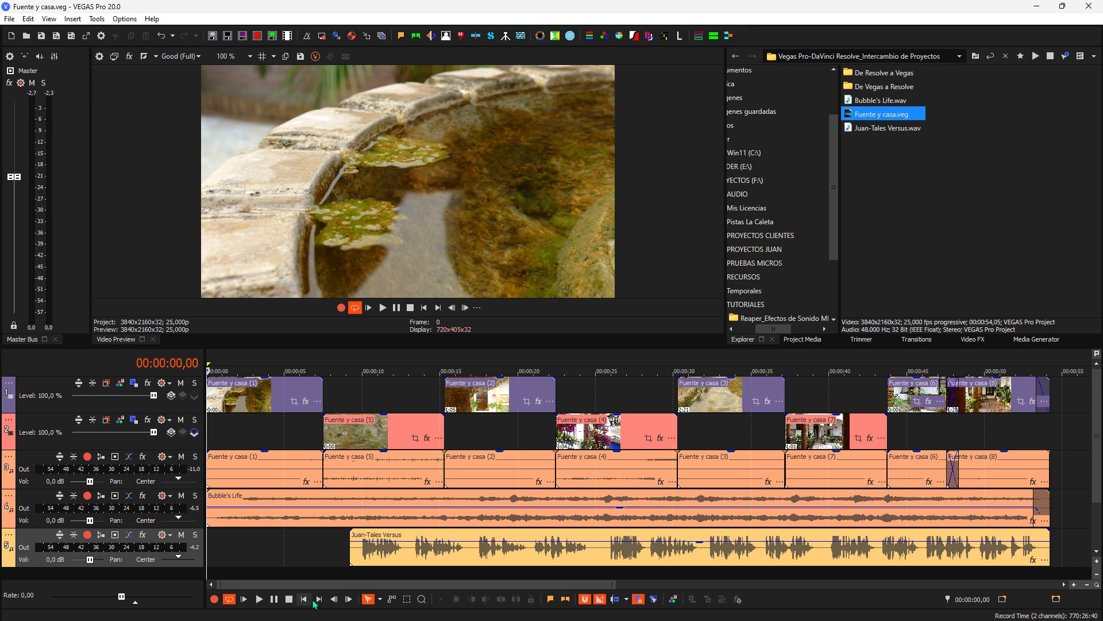
- Render the audio as Fuente y casa.wav, 48 kHz 16-bit stereo PCM, into De Resolve a Vegas
click(85, 39)
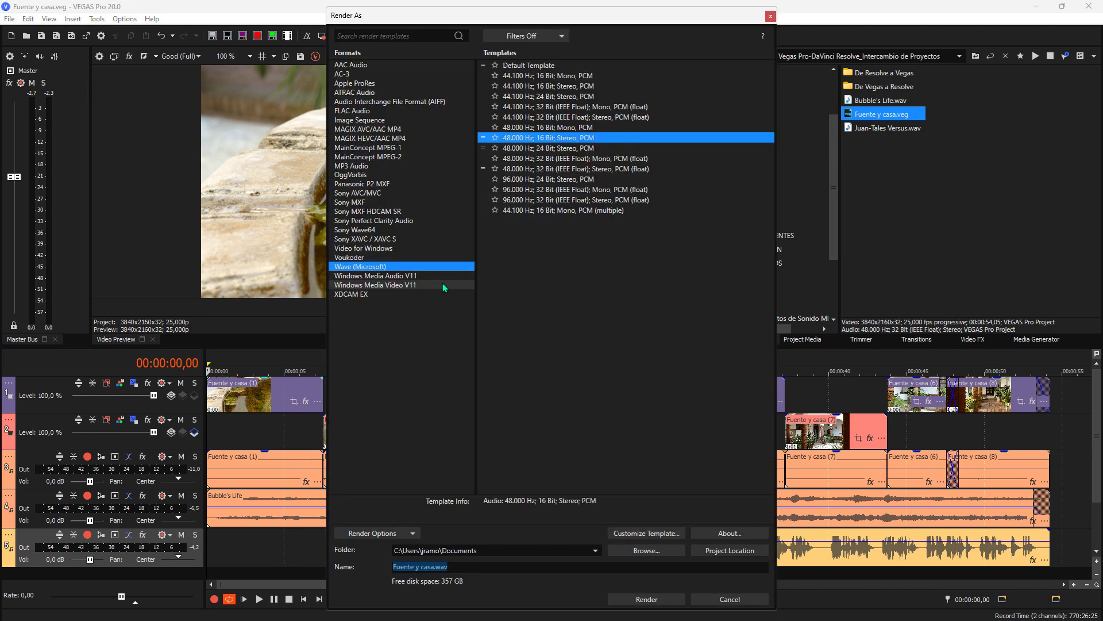
click(370, 267)
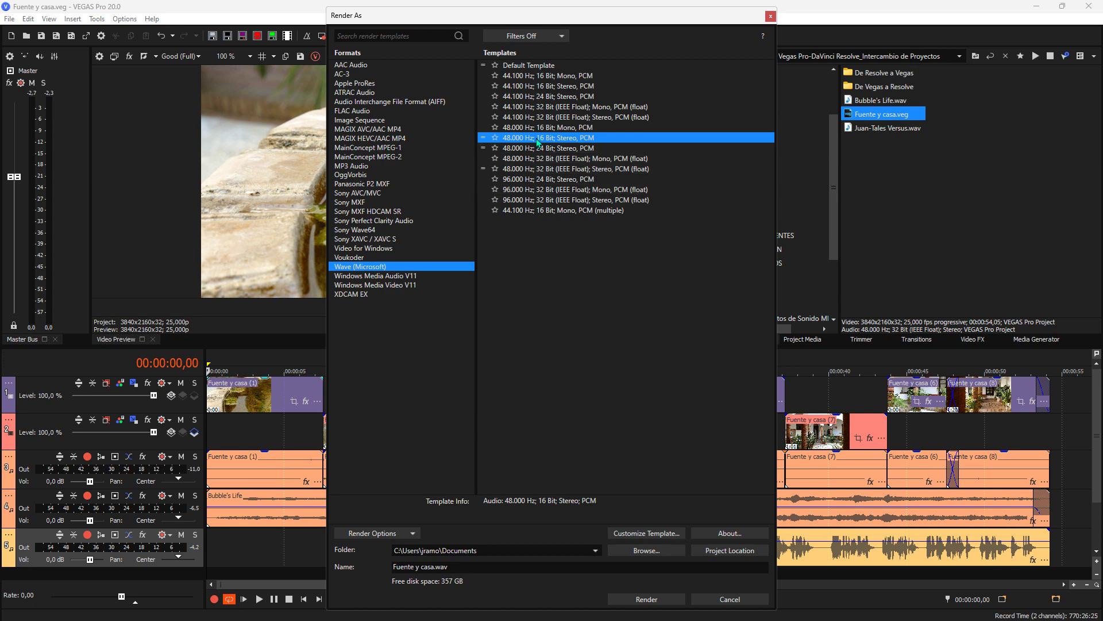
click(635, 551)
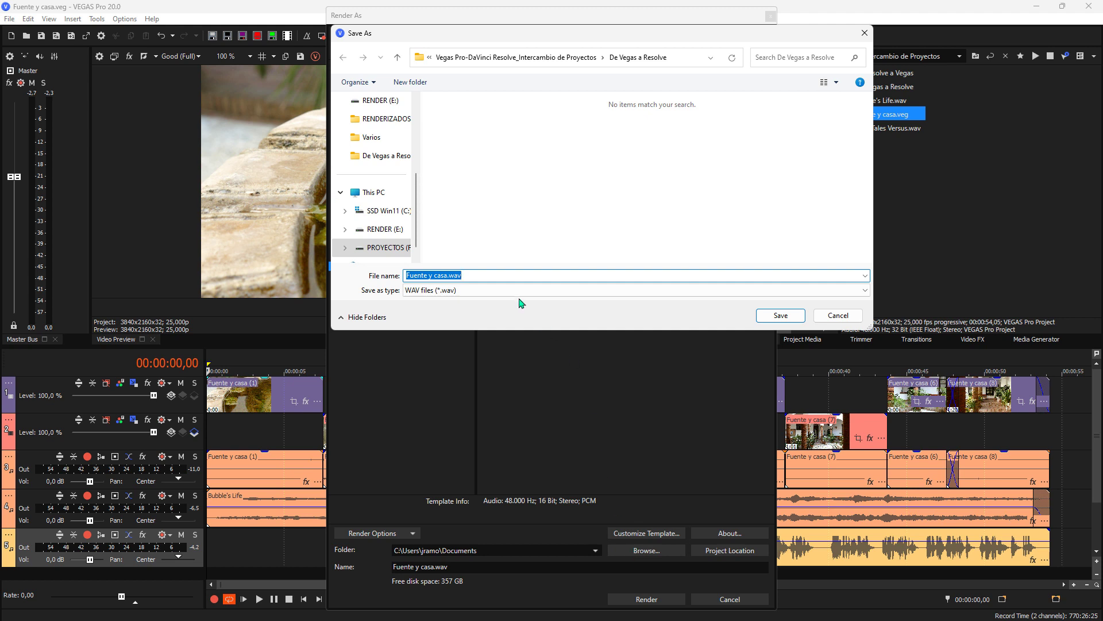
click(389, 248)
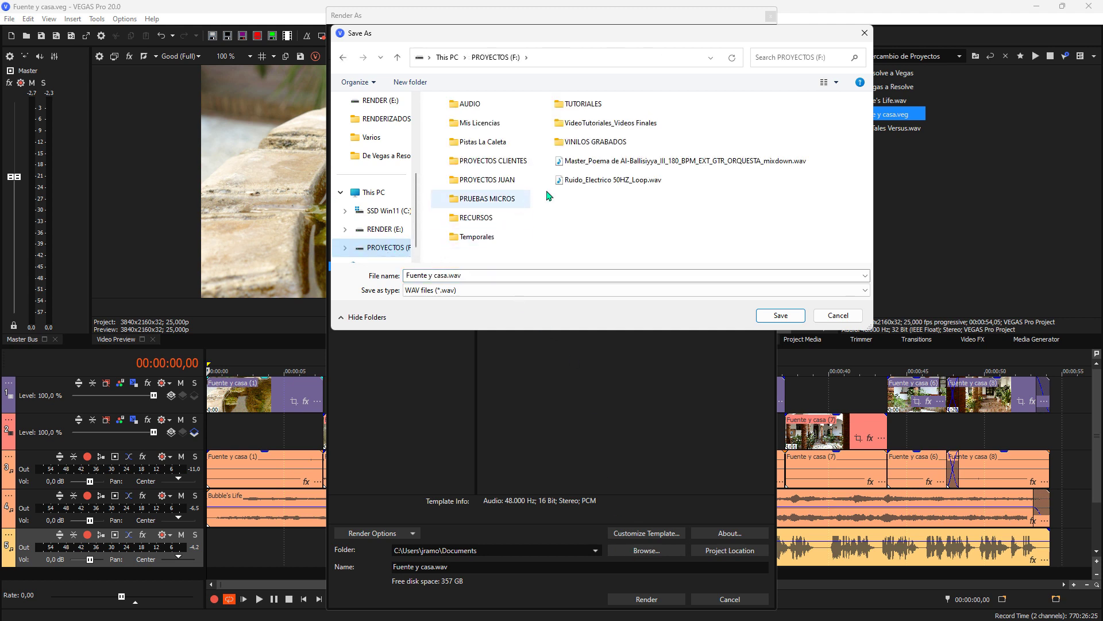
double_click(582, 104)
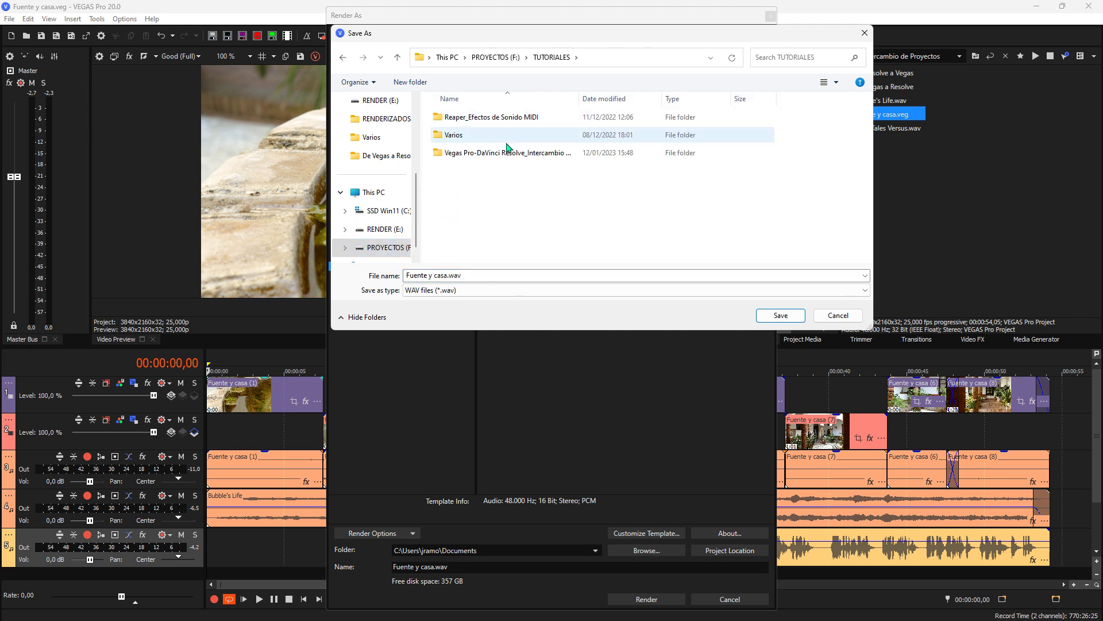
double_click(480, 154)
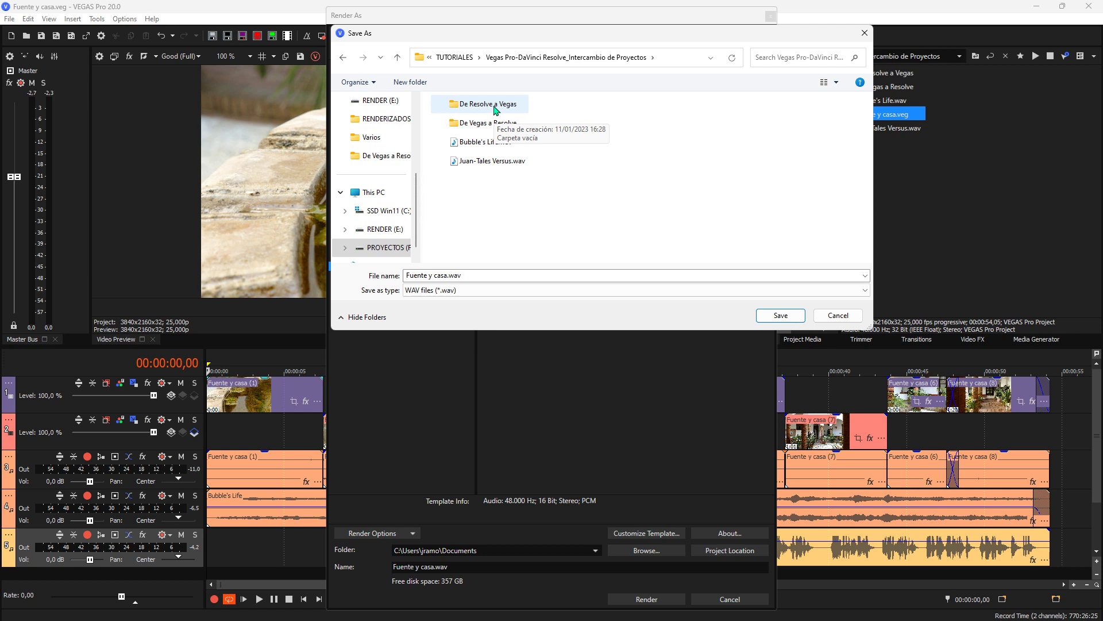
double_click(495, 110)
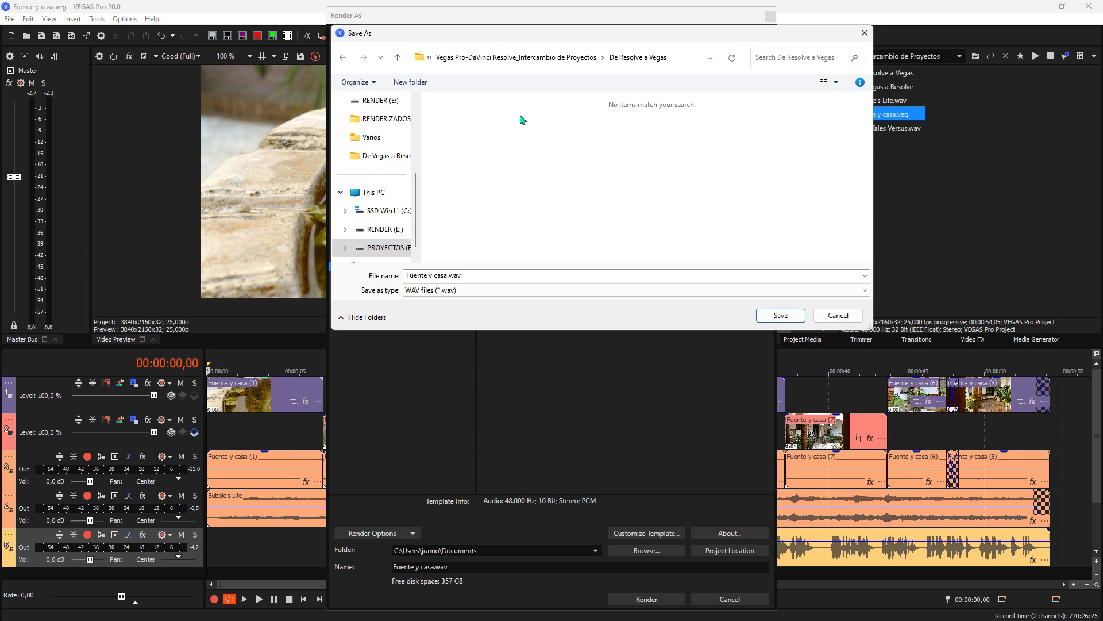
click(765, 318)
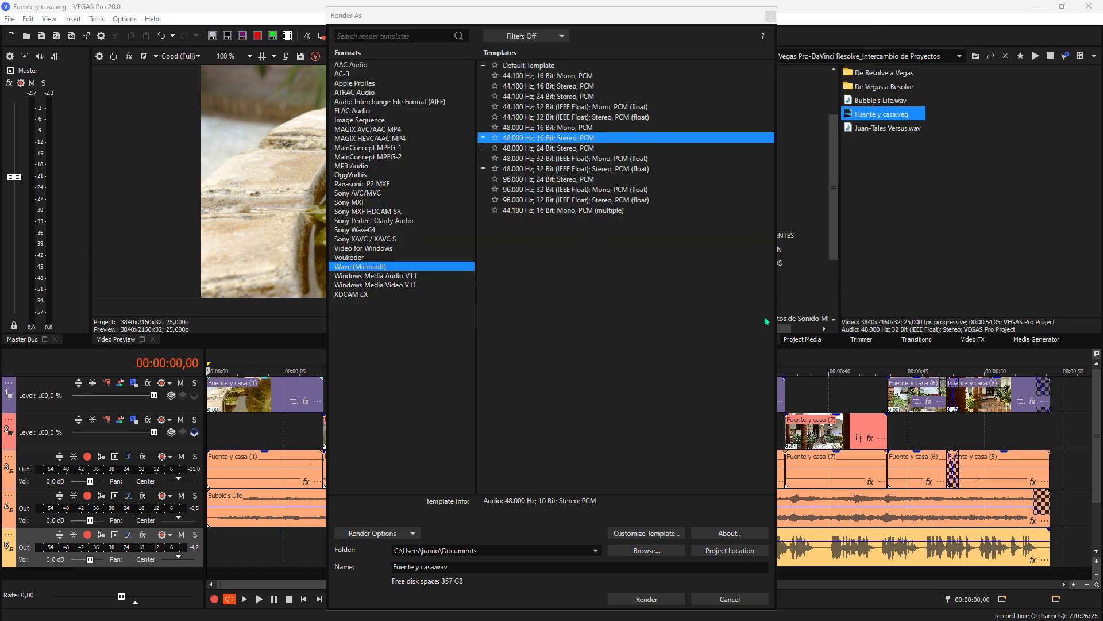
click(653, 600)
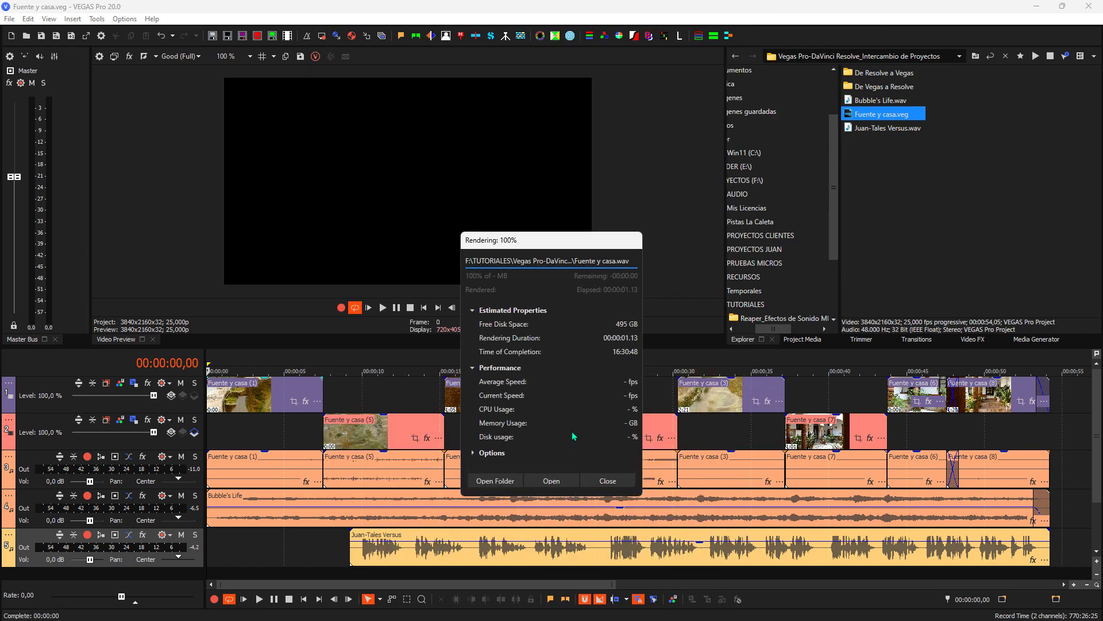
- Close the render report and delete the Bubble's Life, Fuente y casa and Juan-Tales Versus audio tracks
click(604, 484)
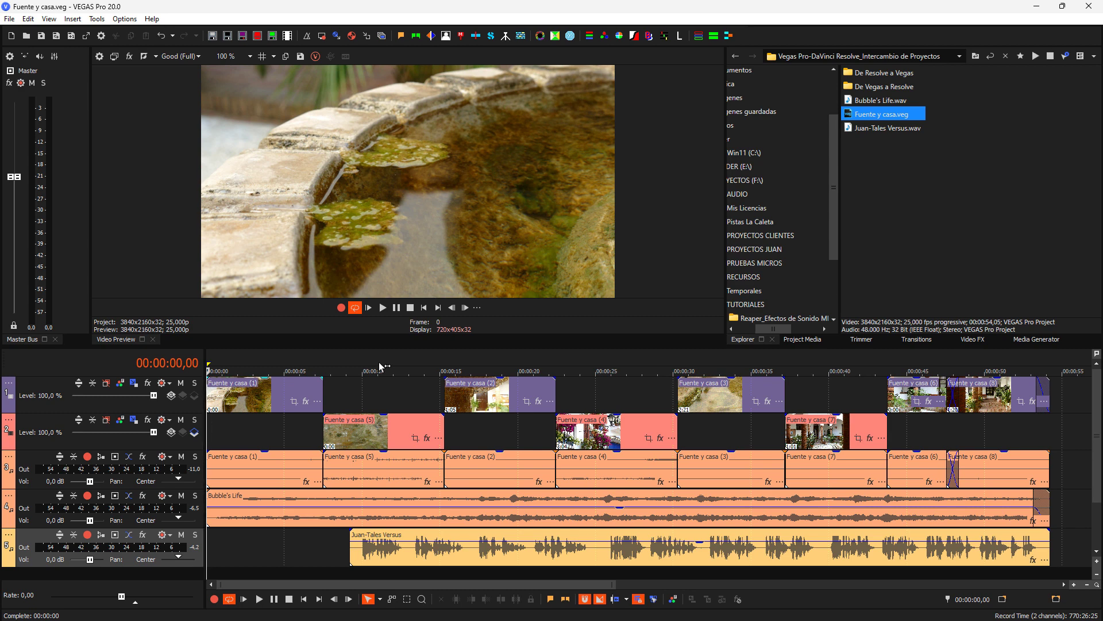
click(31, 464)
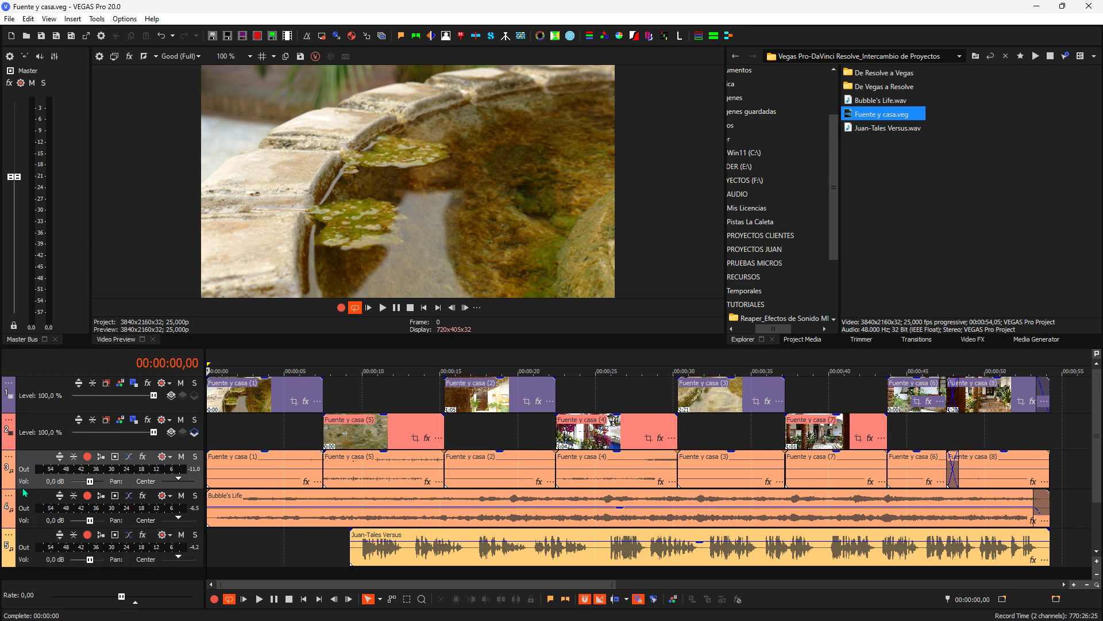
click(25, 495)
key(Delete)
click(25, 486)
key(Delete)
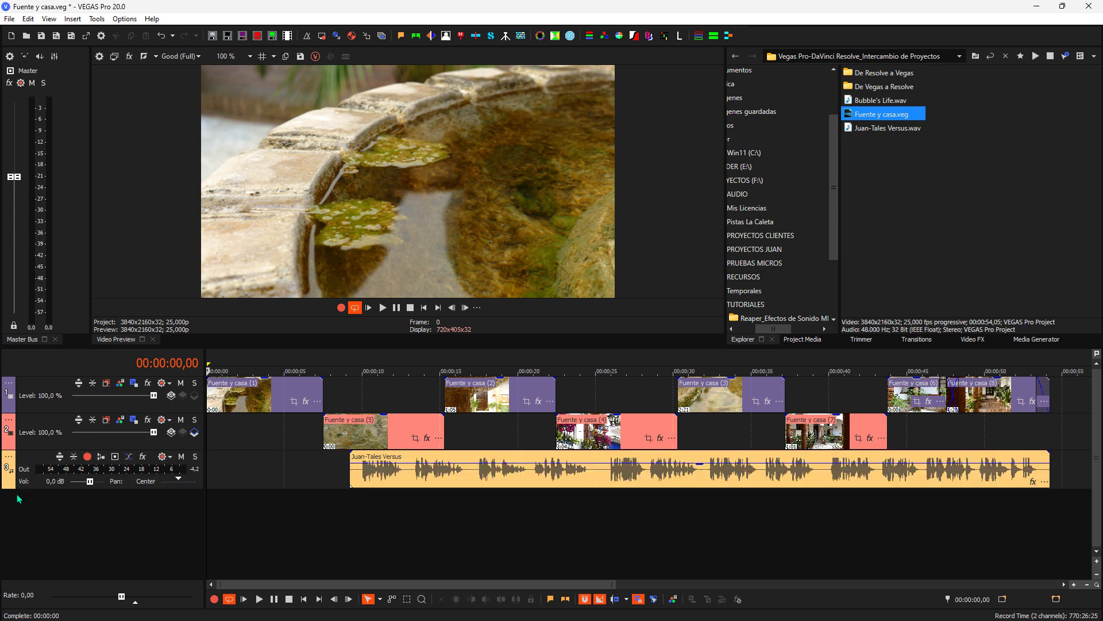
click(25, 478)
key(Delete)
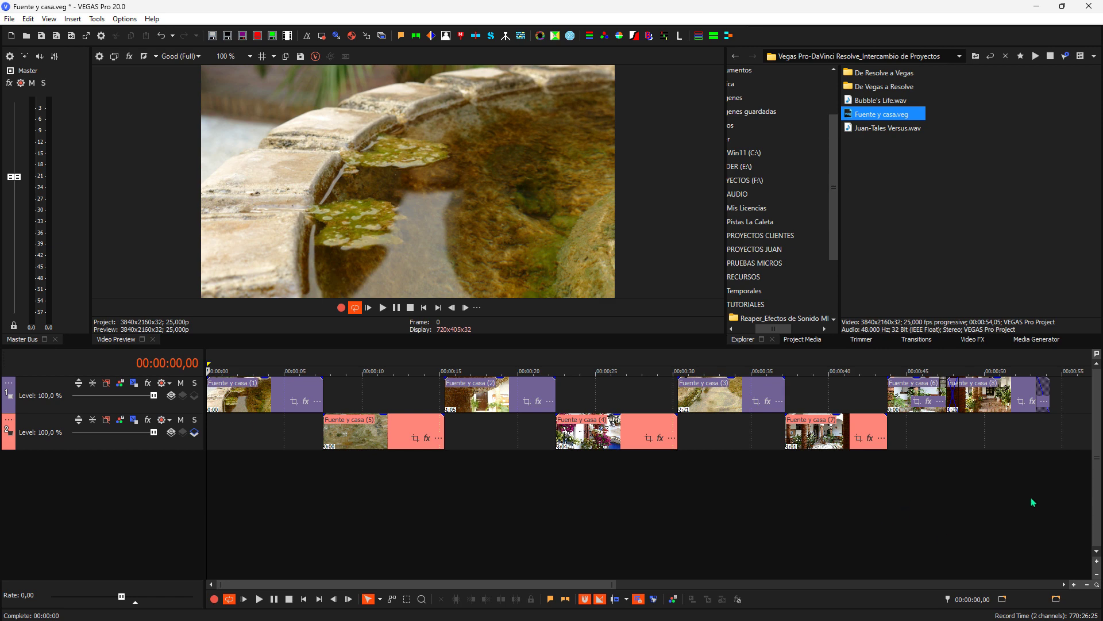
- Preview the timeline's fading final frames from about 47 to 53 seconds
click(959, 436)
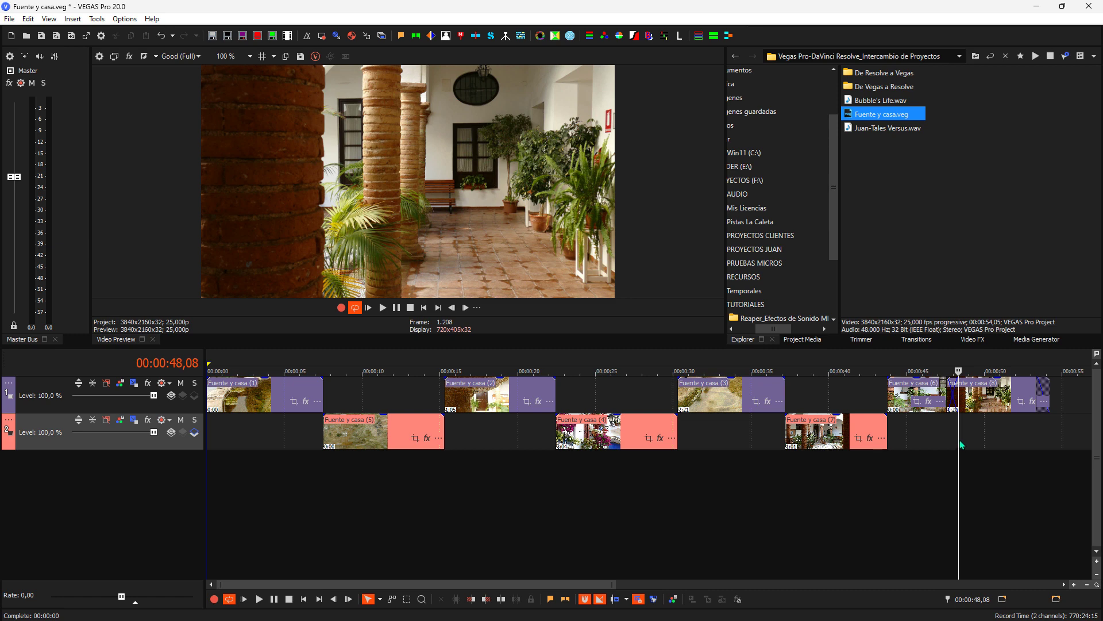
drag(957, 438, 957, 440)
mouse_move(1041, 439)
mouse_down()
mouse_move(447, 472)
mouse_move(199, 473)
mouse_up()
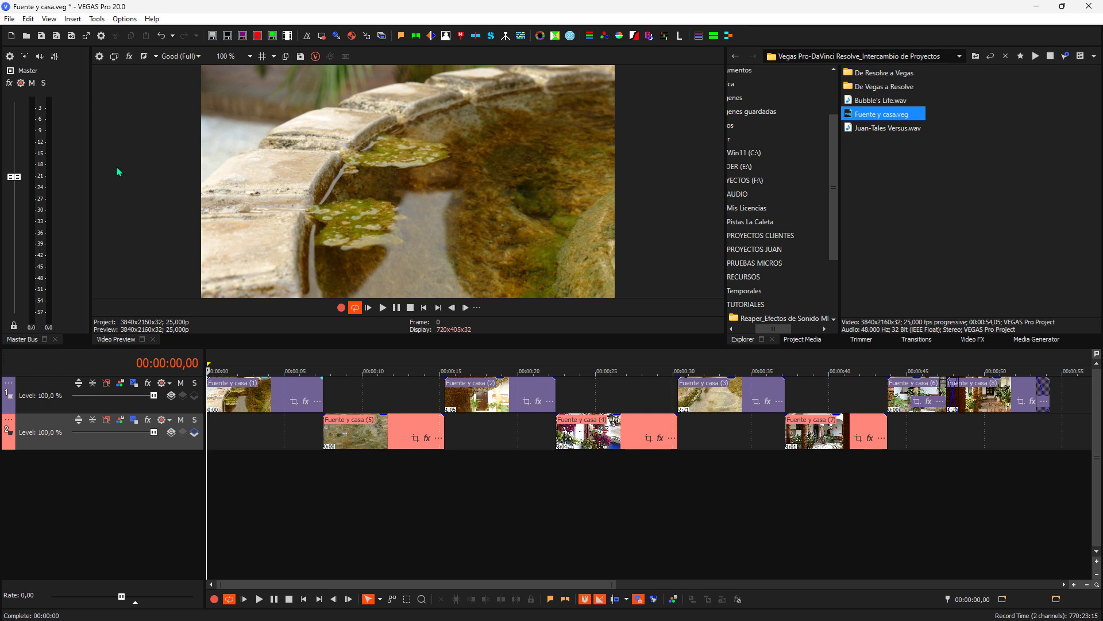
- Export the project as Final Cut Pro 7/DaVinci Resolve XML, Fuente y casa.xml, excluding media
click(9, 19)
mouse_move(29, 163)
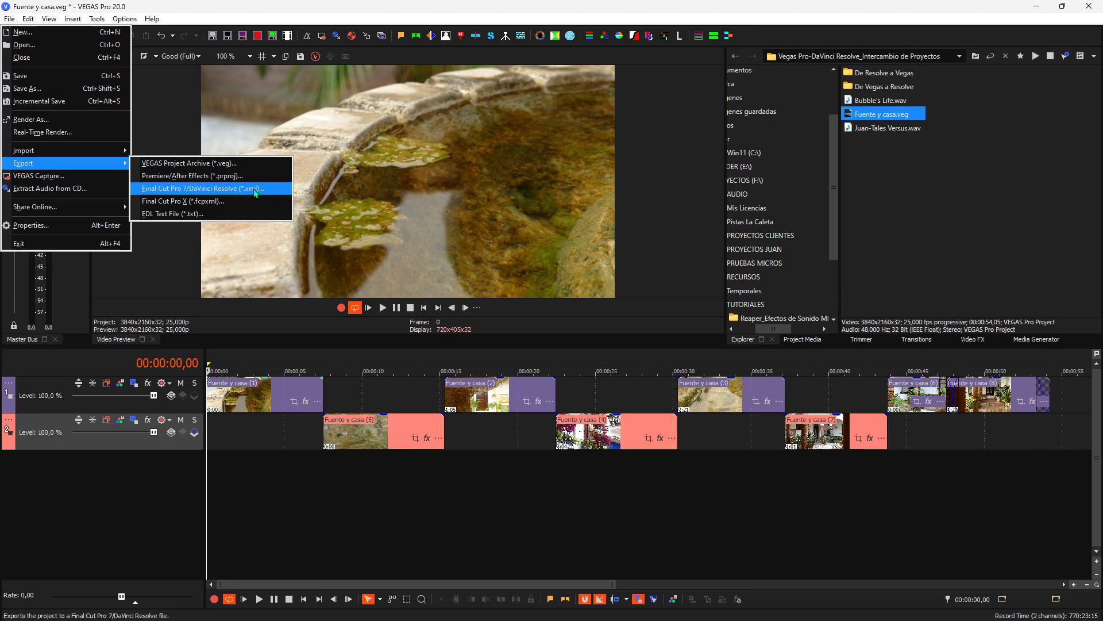
click(579, 380)
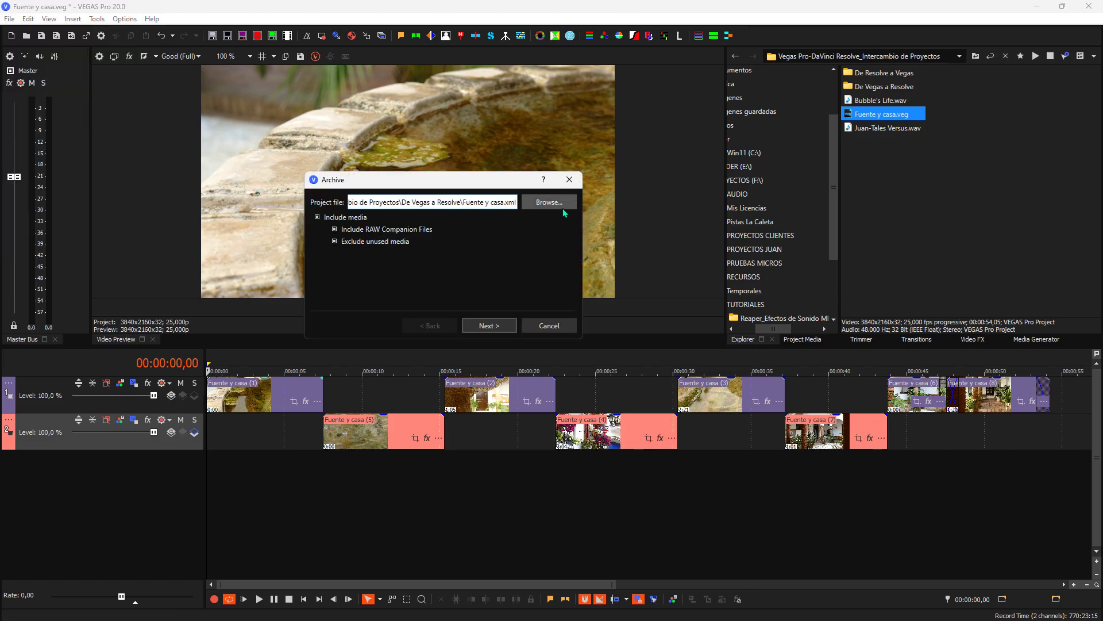
click(564, 205)
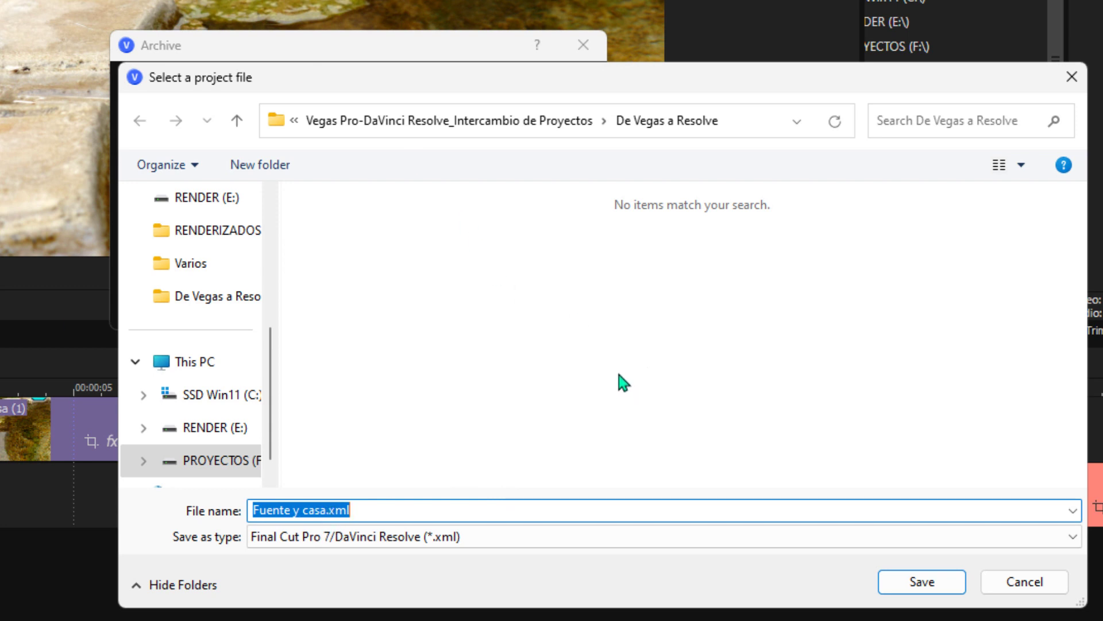
click(913, 581)
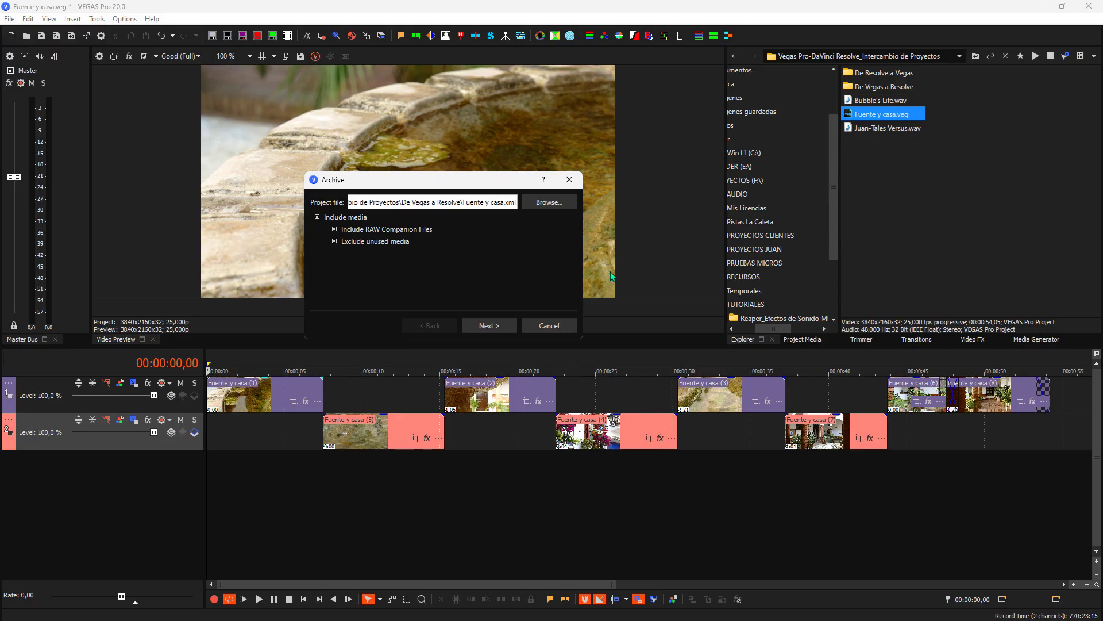
click(316, 219)
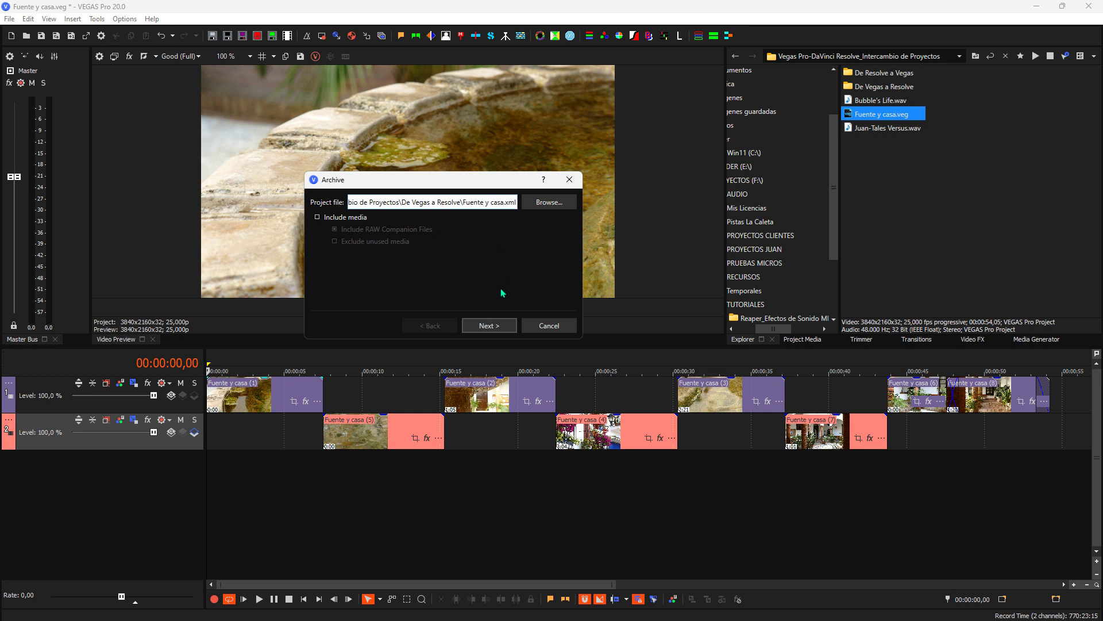
click(498, 327)
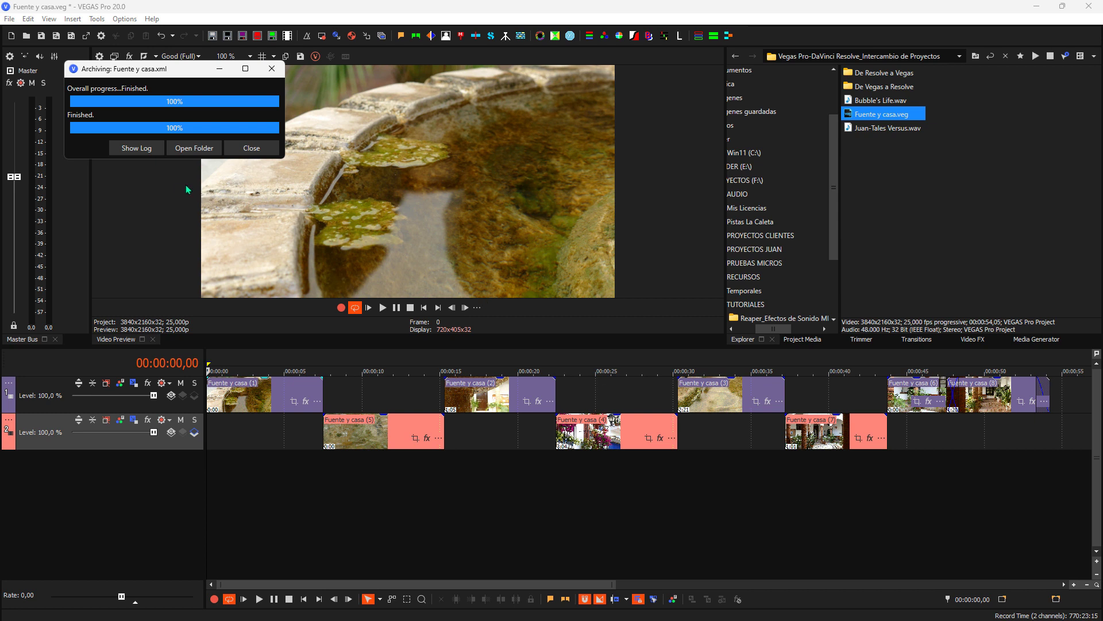
click(251, 148)
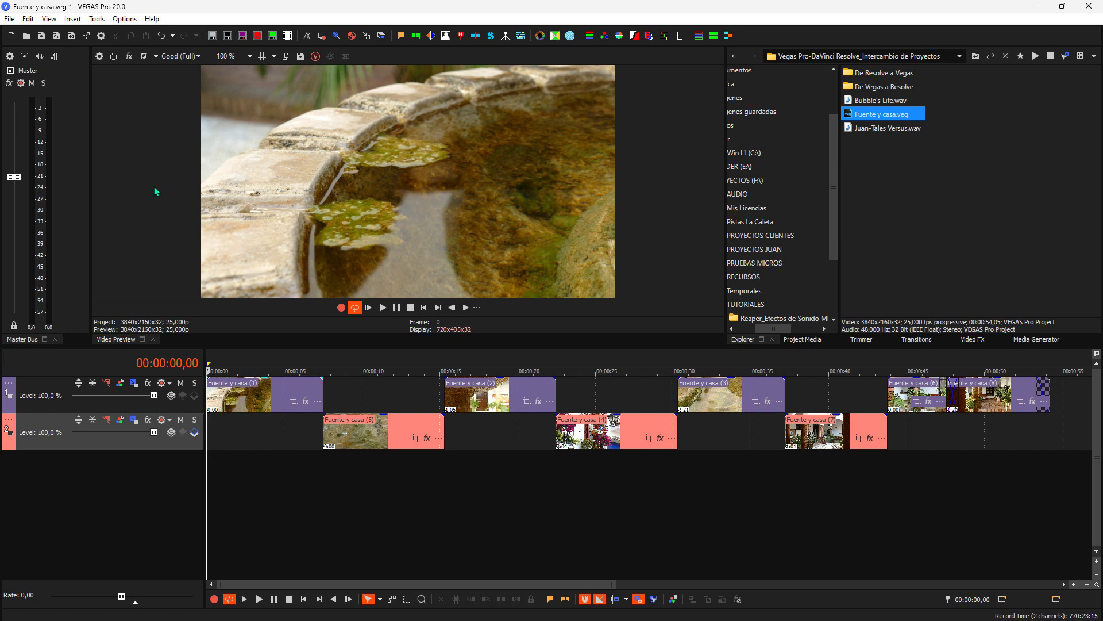
- Close VEGAS Pro without saving Fuente y casa.veg and bring up the Start menu
click(1091, 7)
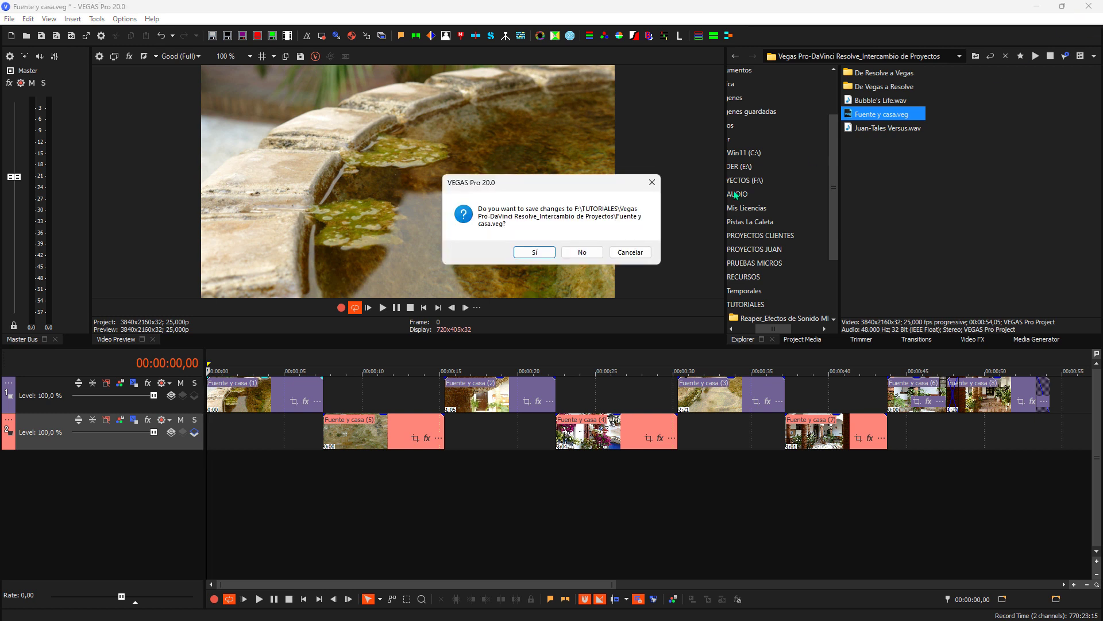
click(582, 252)
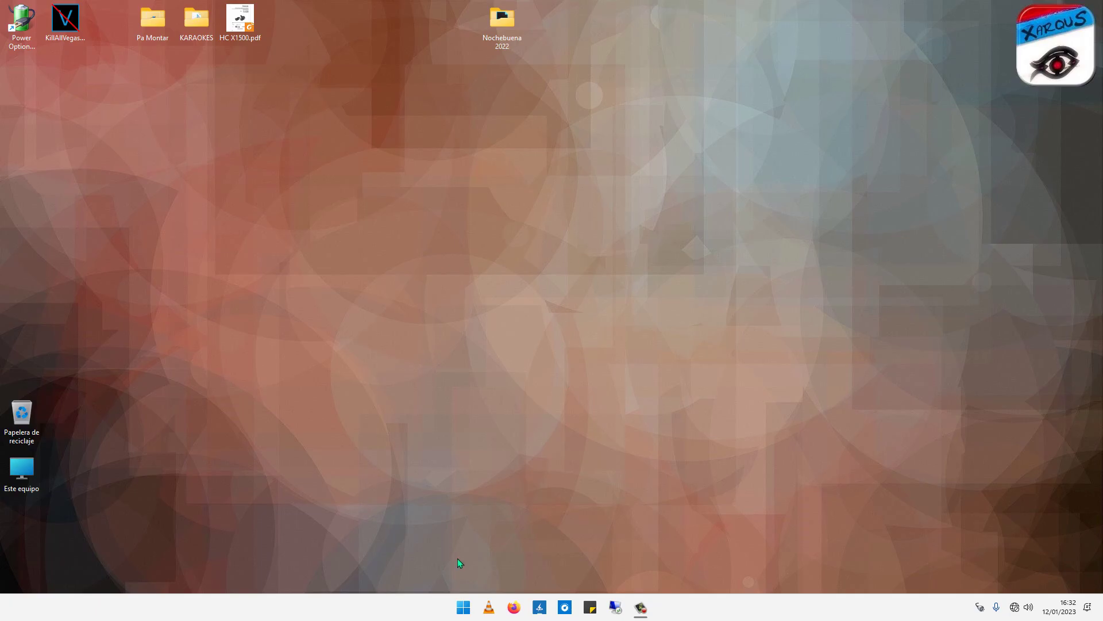
click(461, 607)
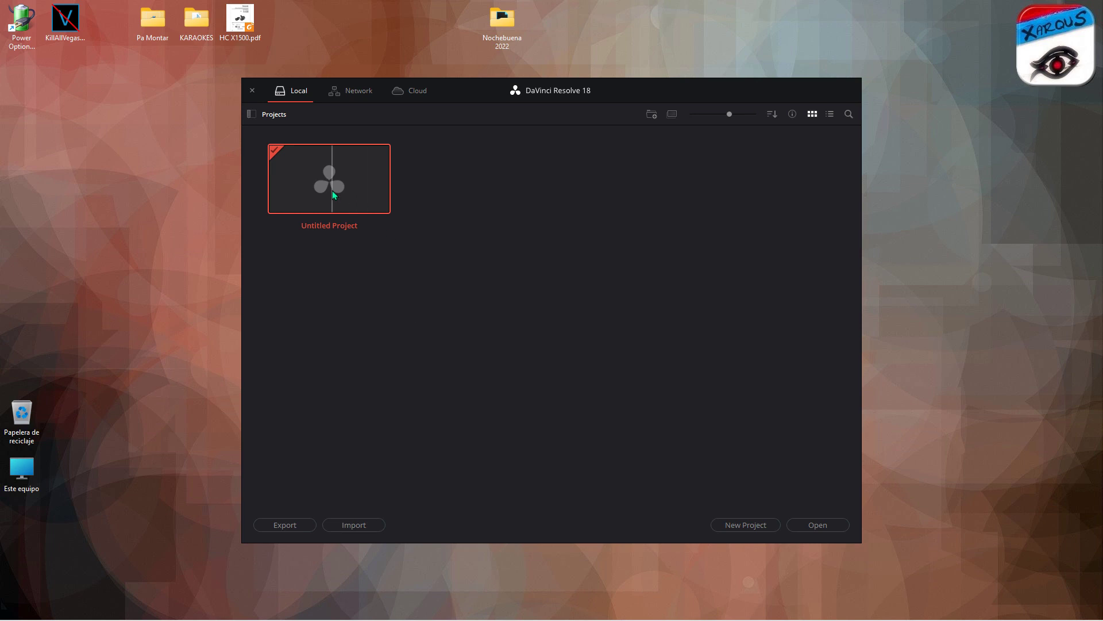
- Give Untitled Project a 25 fps, 3840 x 2160 Ultra HD timeline, then open it on the Edit page
right_click(333, 194)
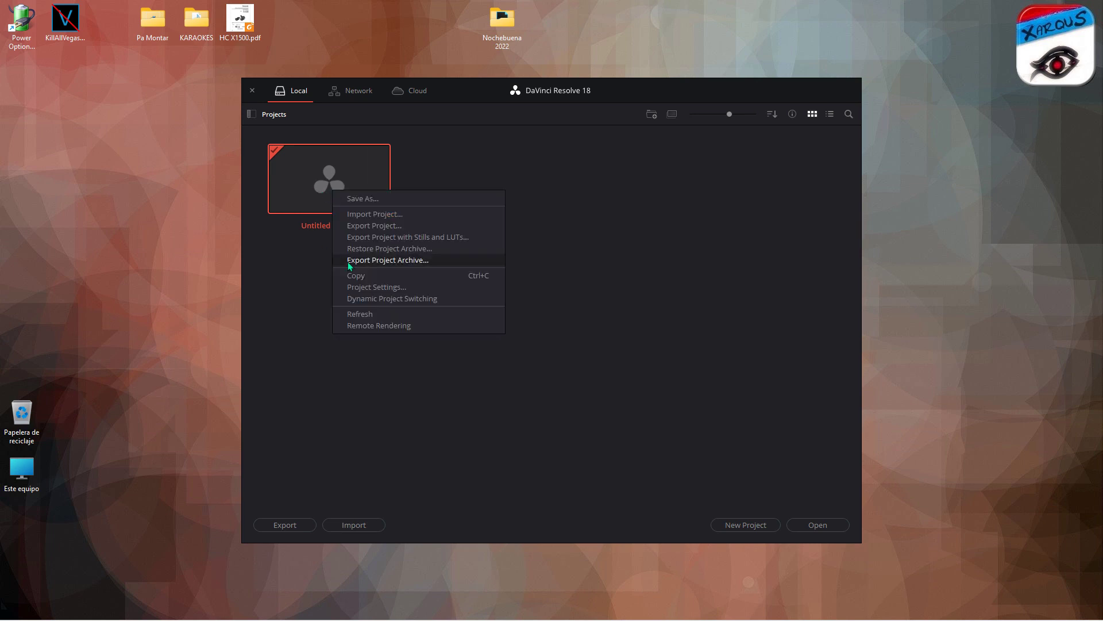
click(376, 288)
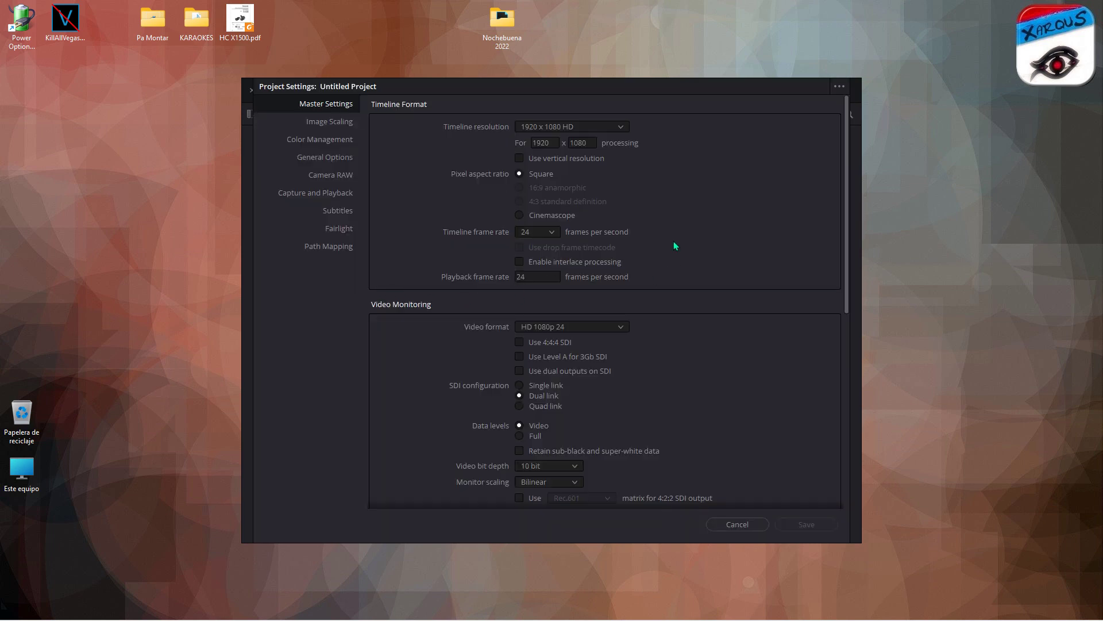
click(550, 233)
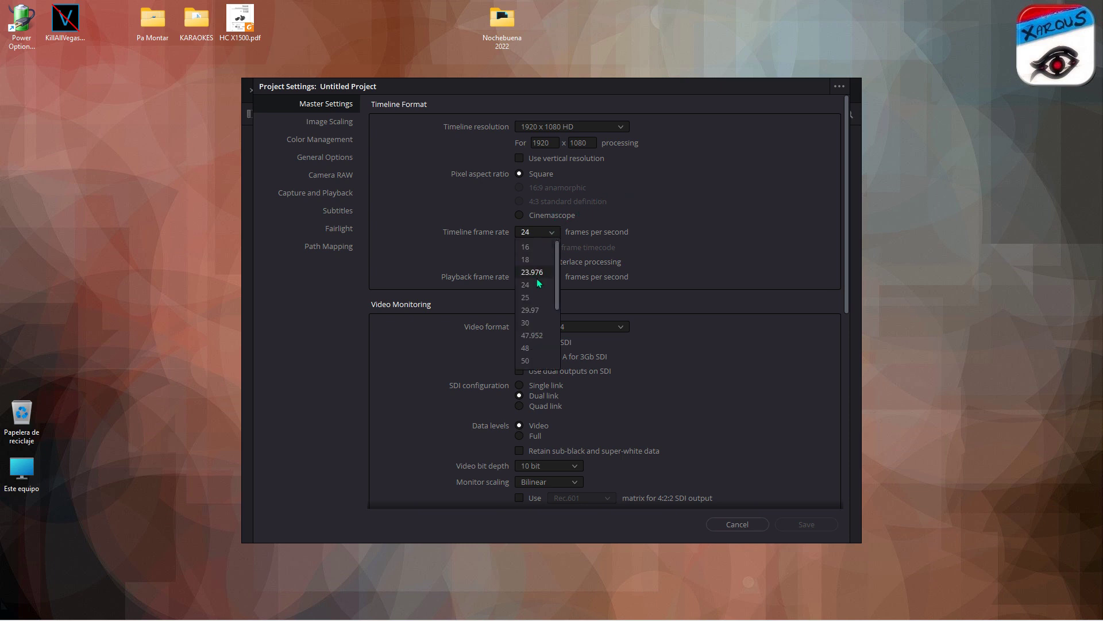
click(535, 299)
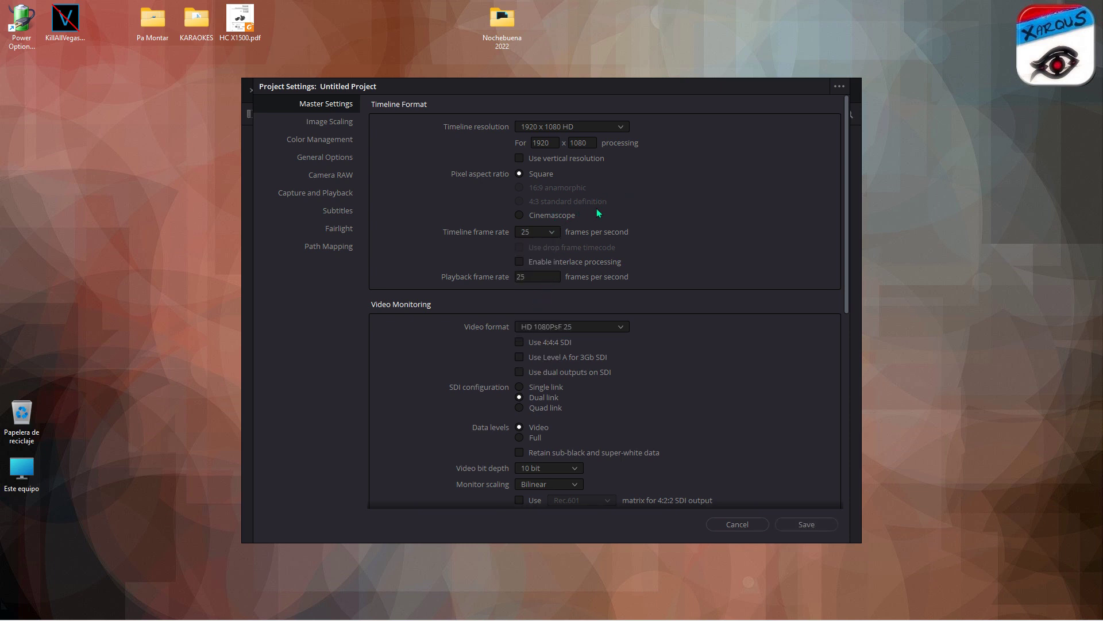
click(621, 126)
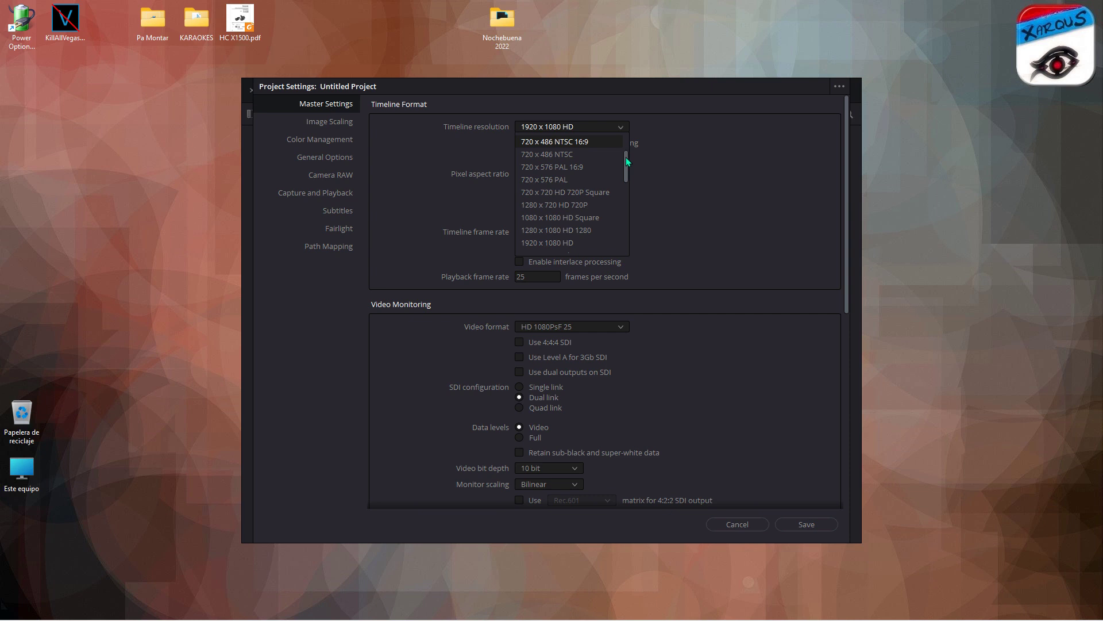
drag(626, 157, 615, 236)
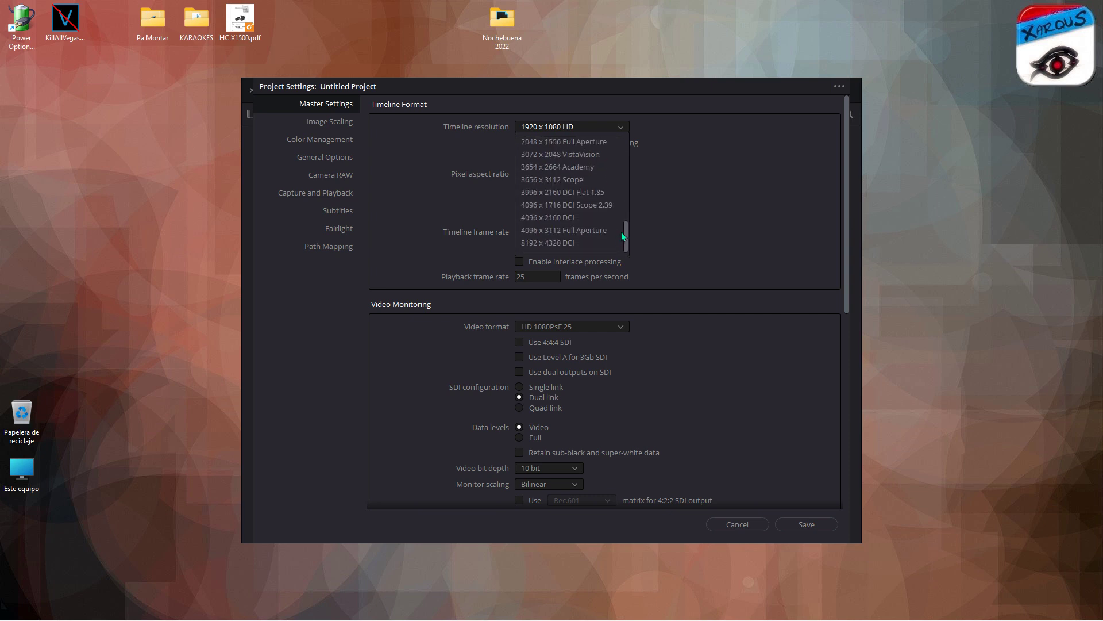
drag(622, 232, 608, 192)
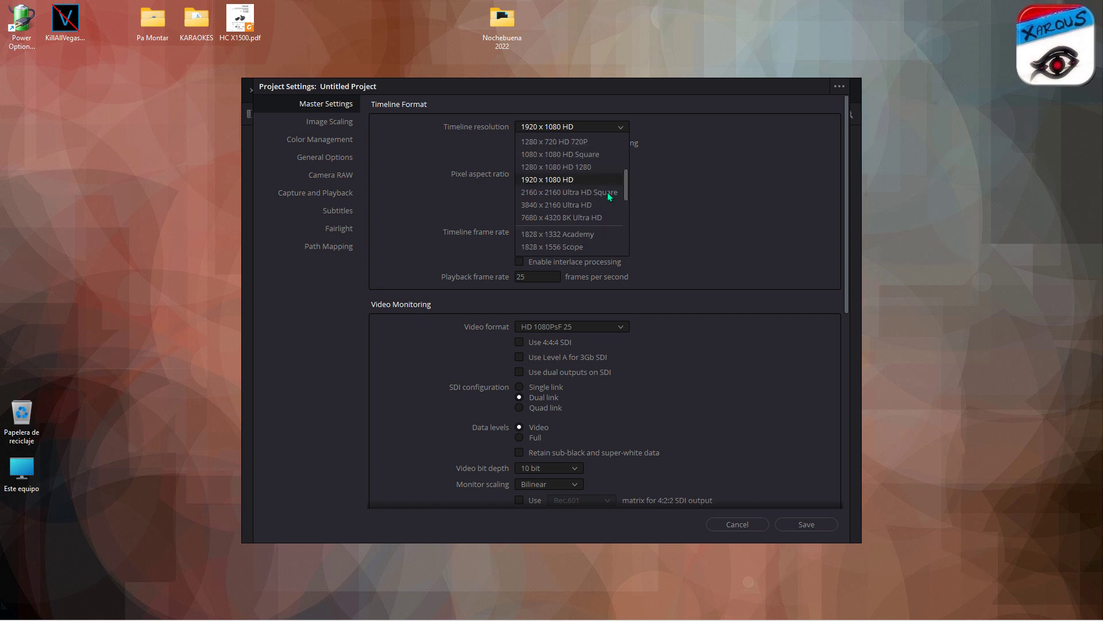
click(591, 205)
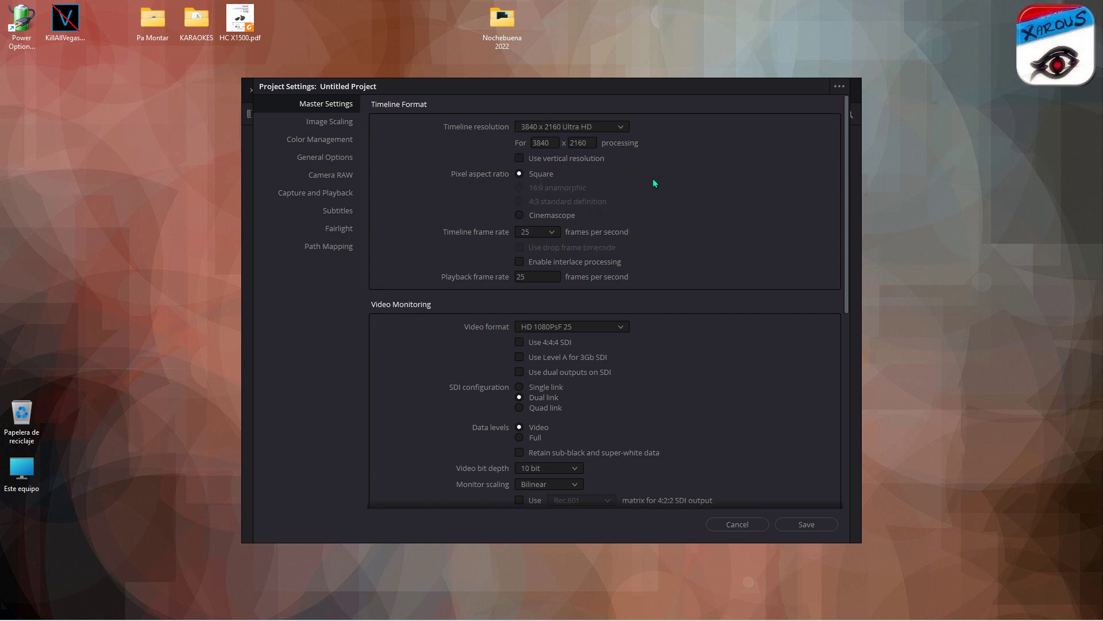
scroll(679, 327, down, 3)
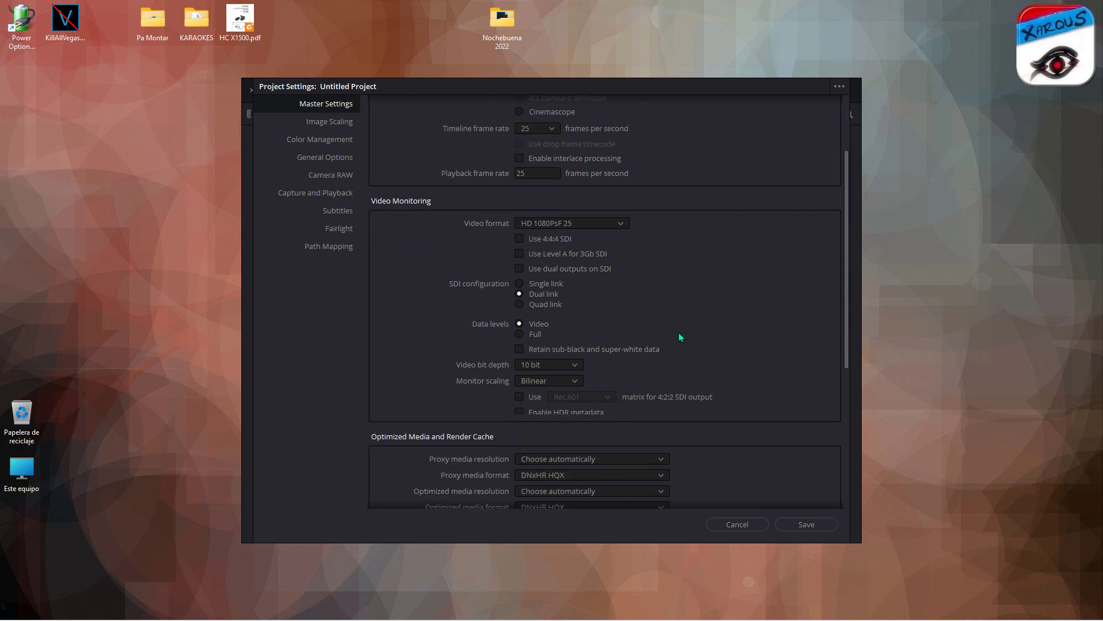
scroll(688, 340, down, 3)
click(807, 525)
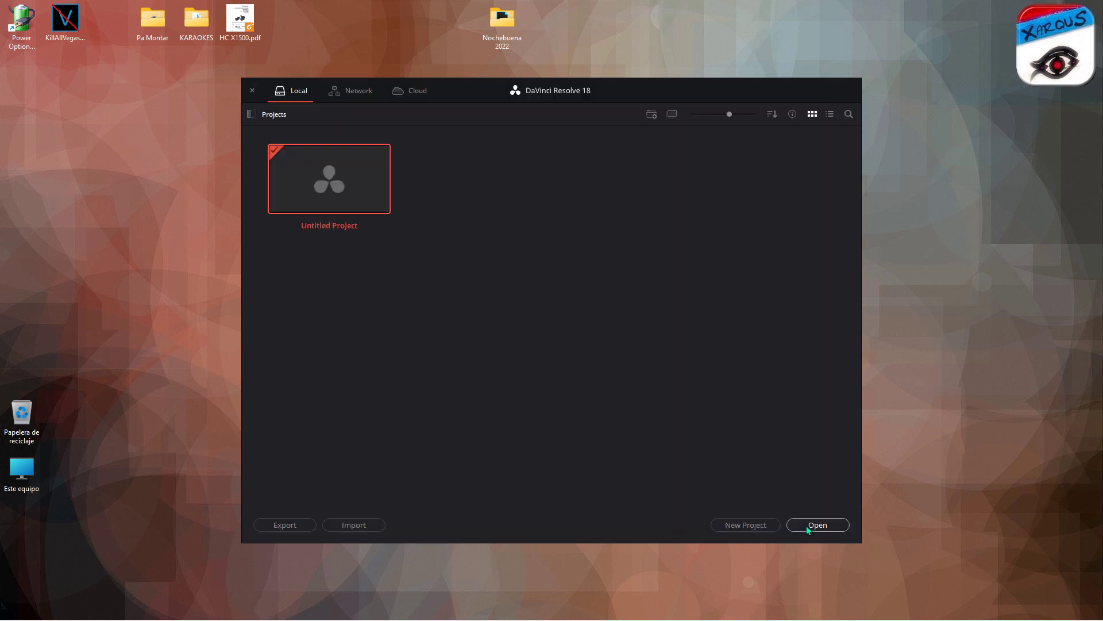
click(812, 530)
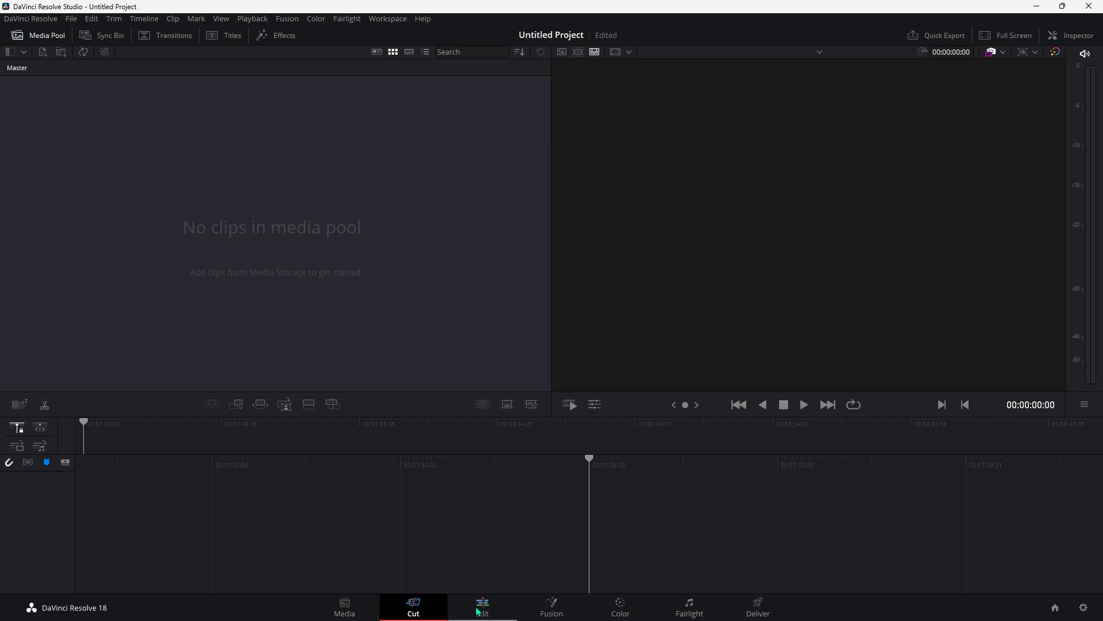
click(482, 608)
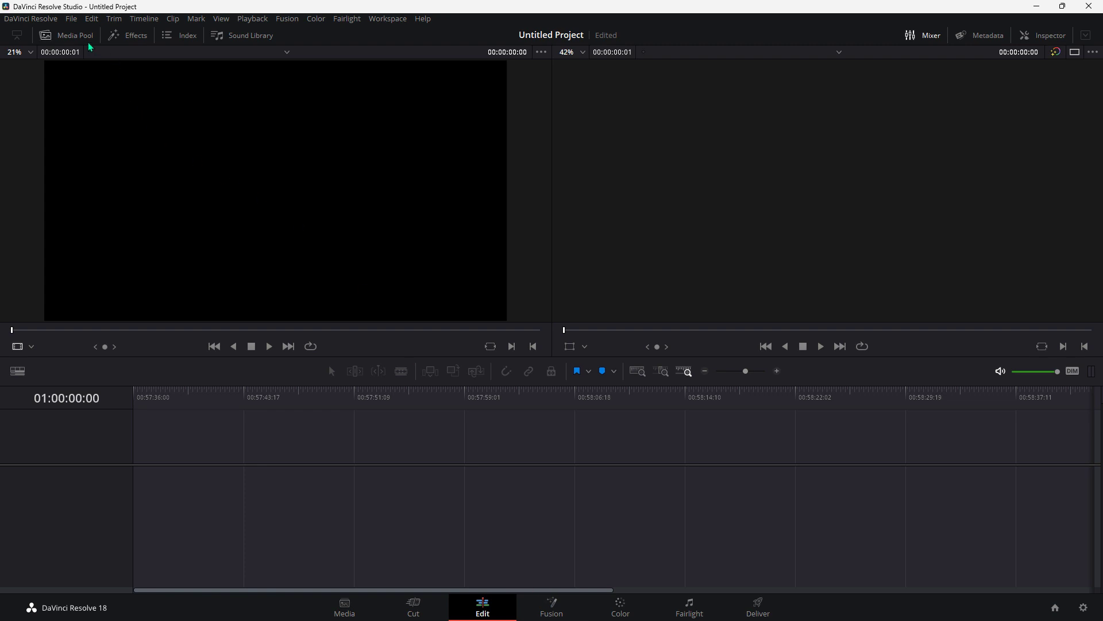
- Import the timeline file Fuente y casa.xml from F:\TUTORIALES\...\De Vegas a Resolve
click(72, 20)
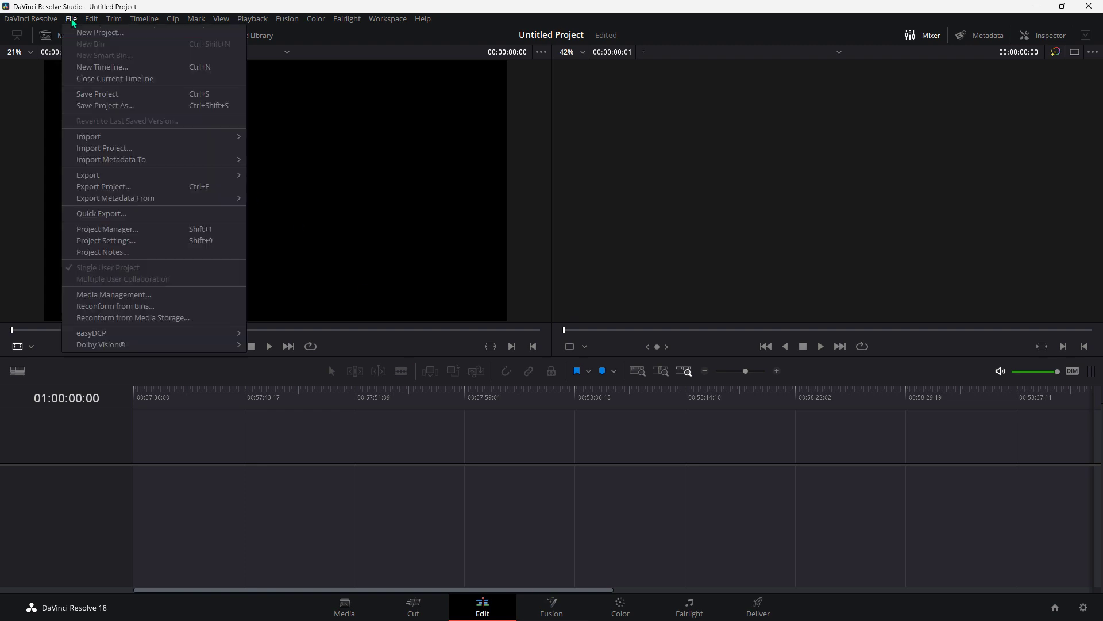
mouse_move(119, 137)
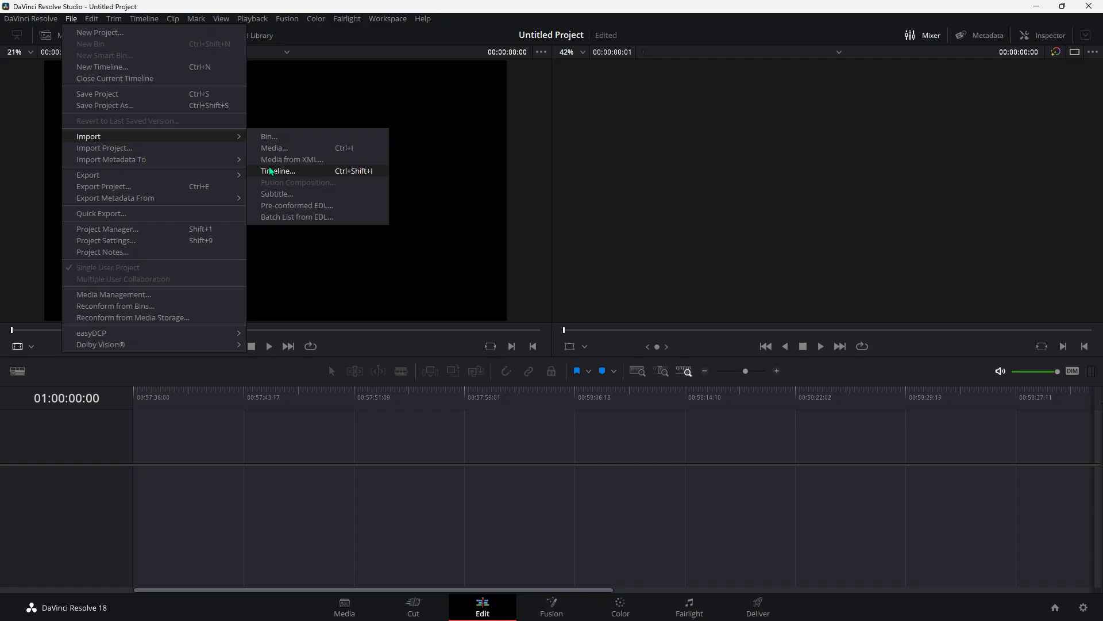
click(279, 174)
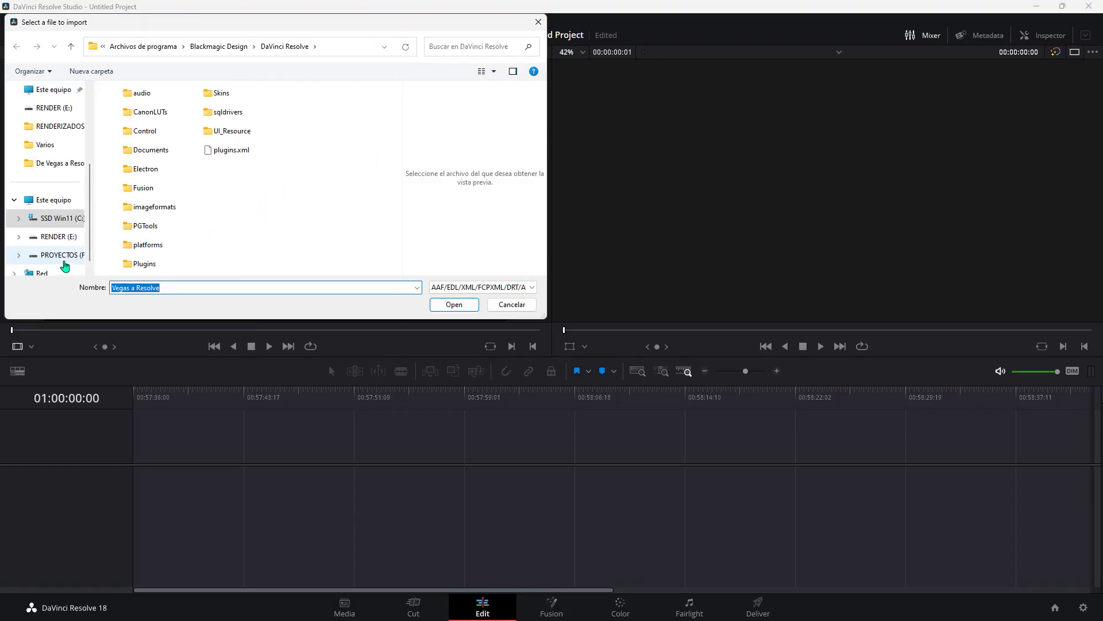
click(60, 254)
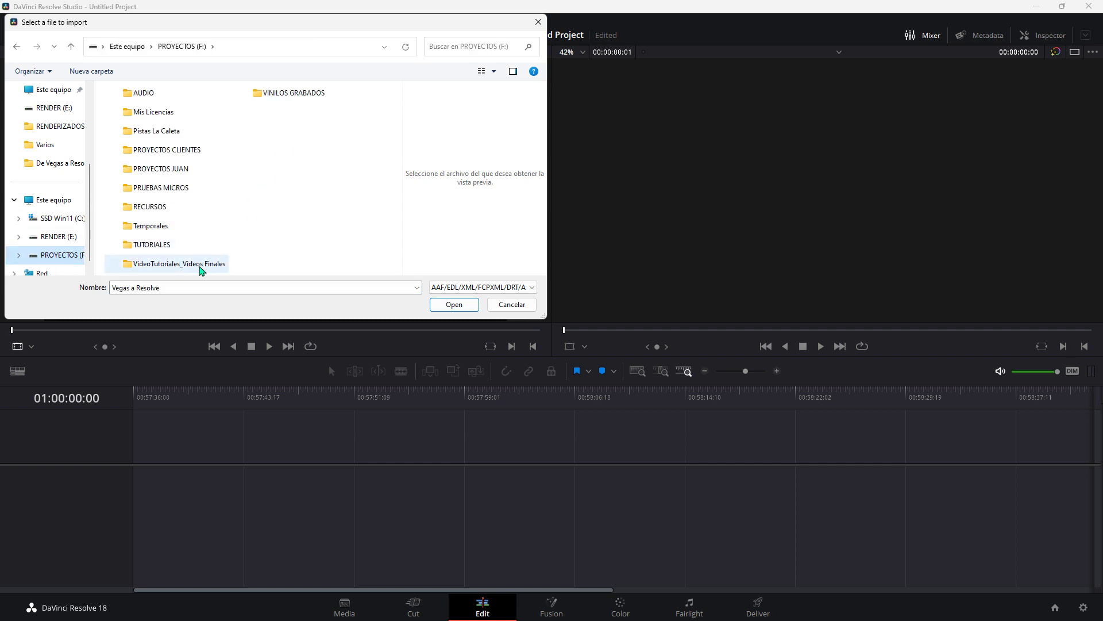
double_click(171, 247)
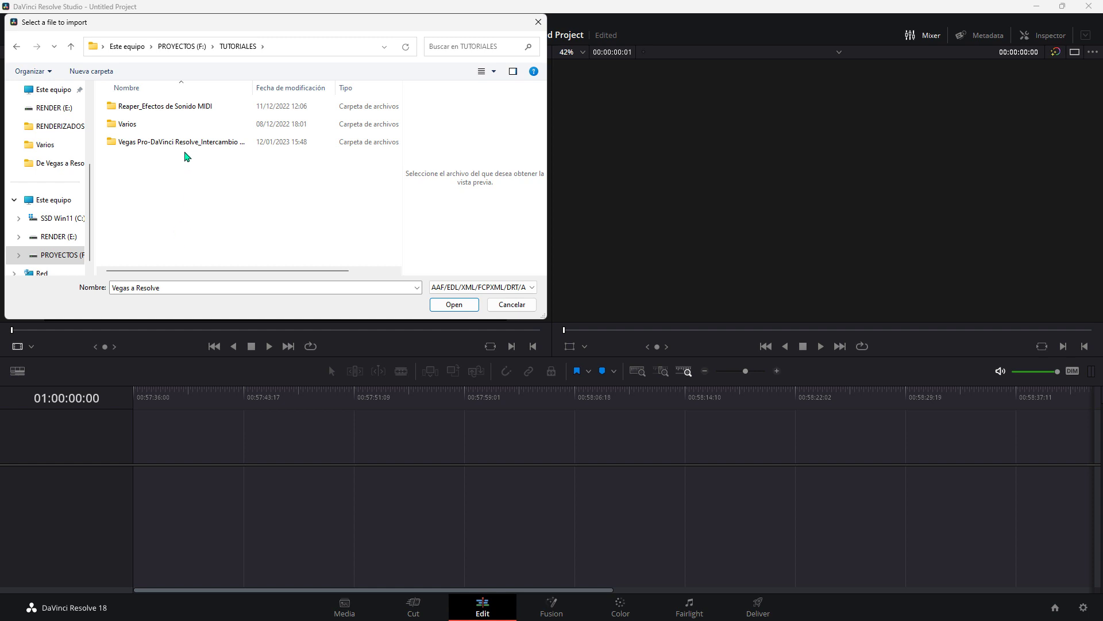
double_click(181, 145)
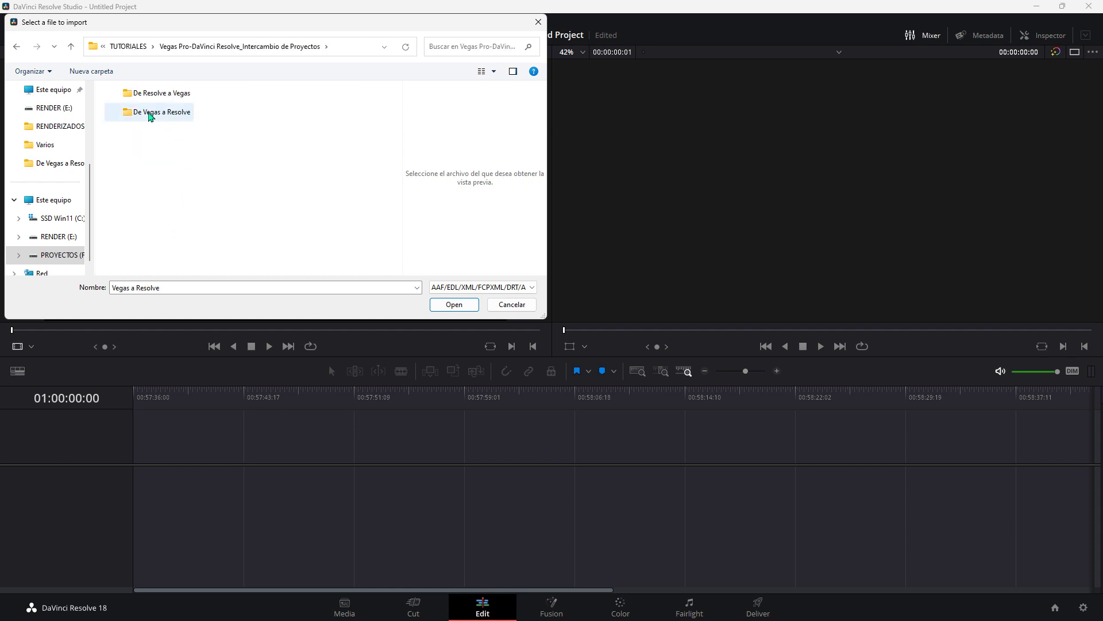
double_click(150, 113)
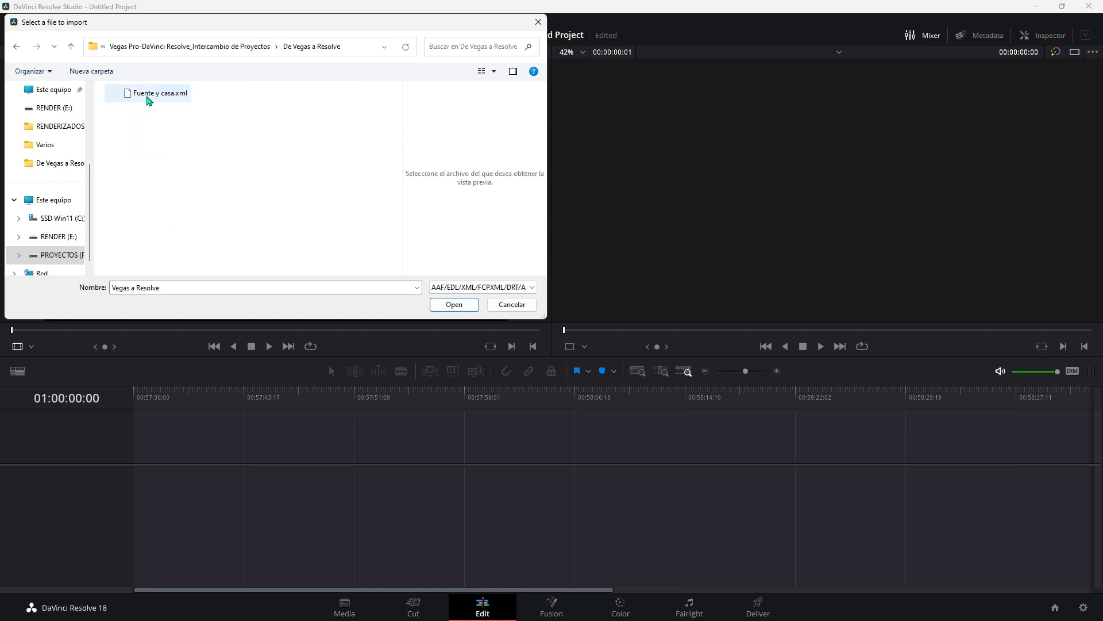
click(147, 98)
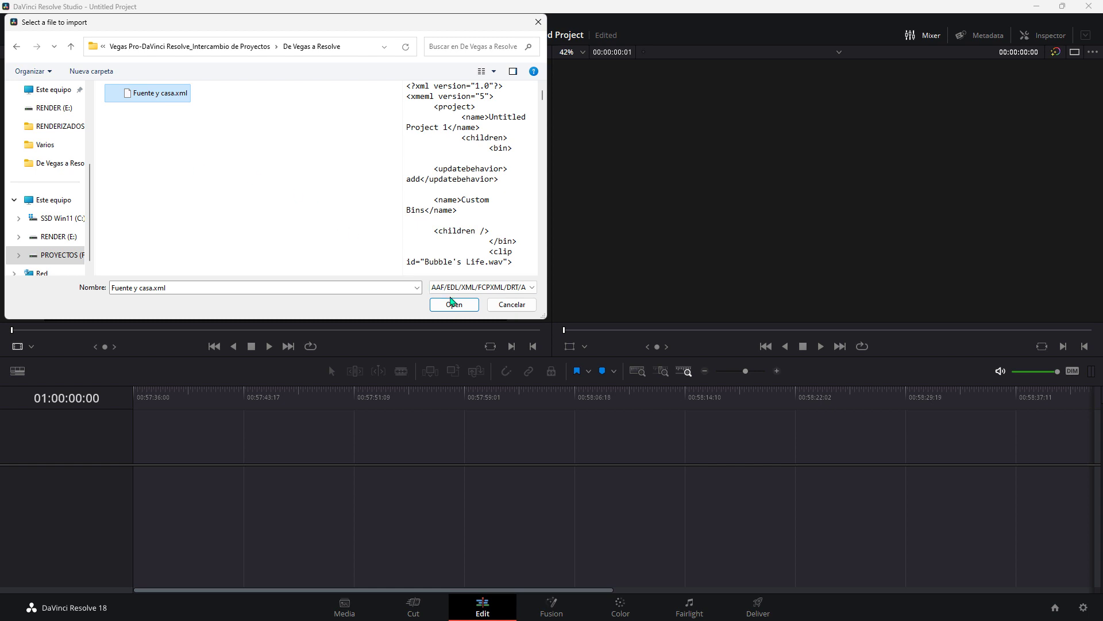
click(452, 303)
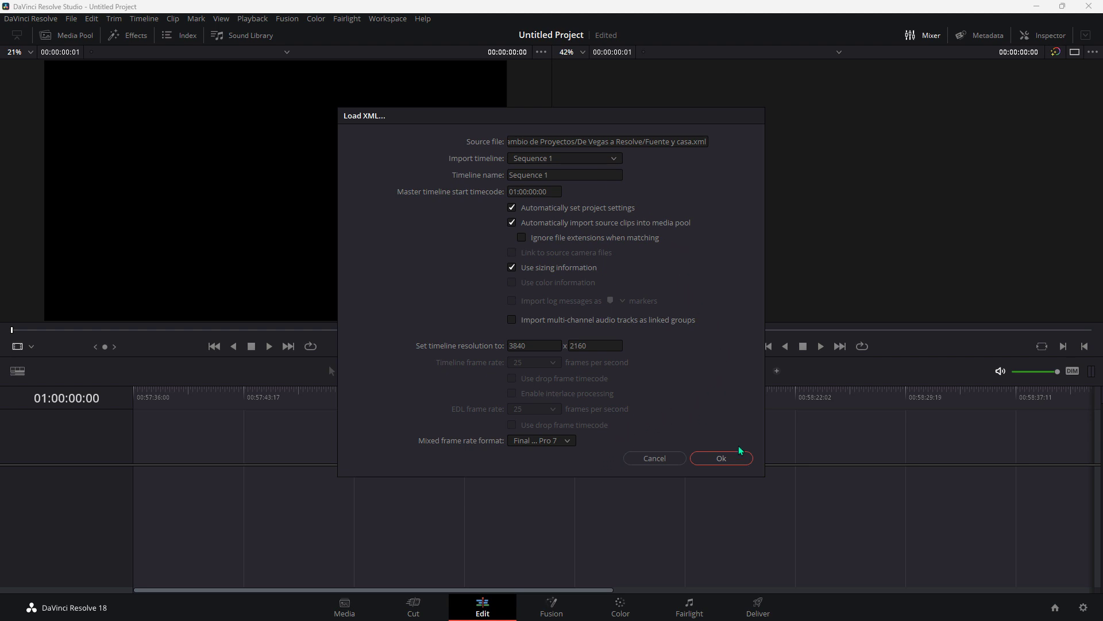
- Import Sequence 1, play it from about 47 seconds, then go to the Color page at the flower-balcony shot
click(735, 462)
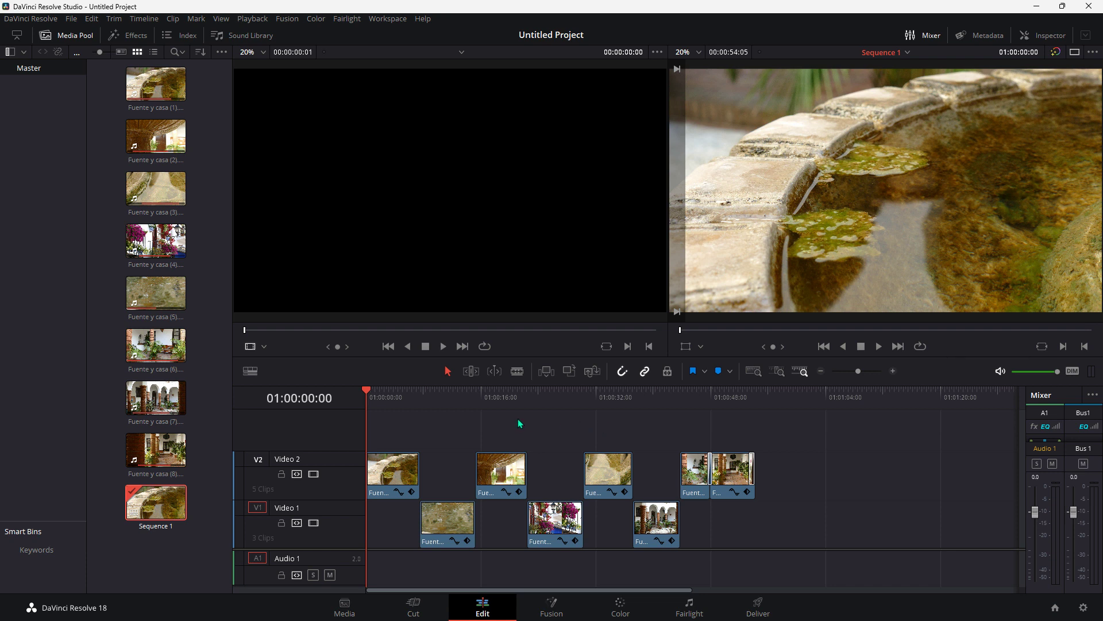
click(708, 401)
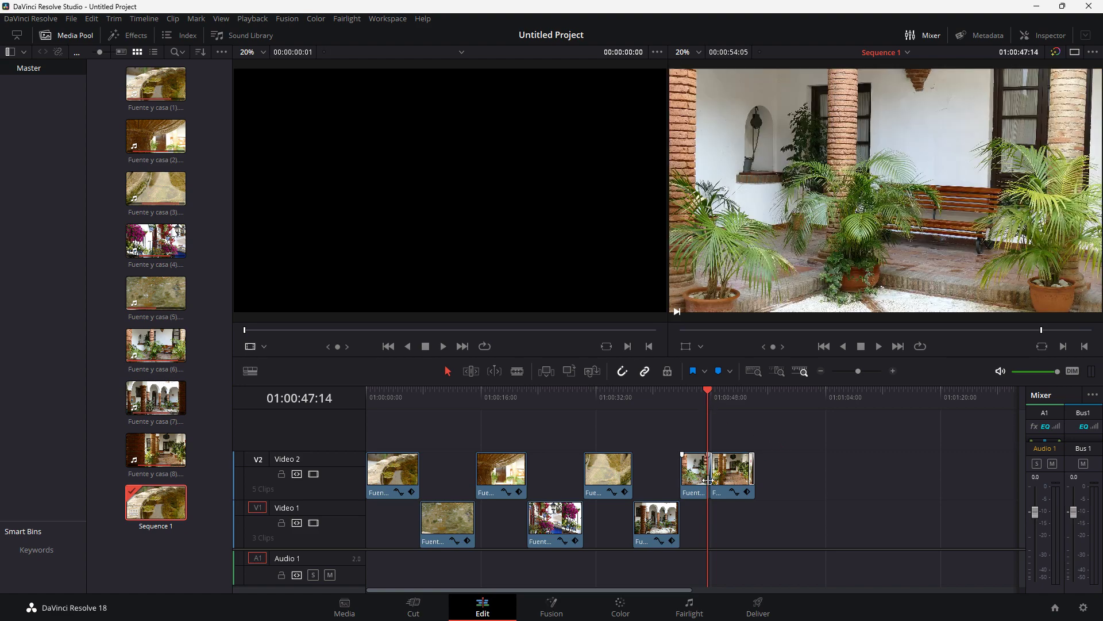
key(space)
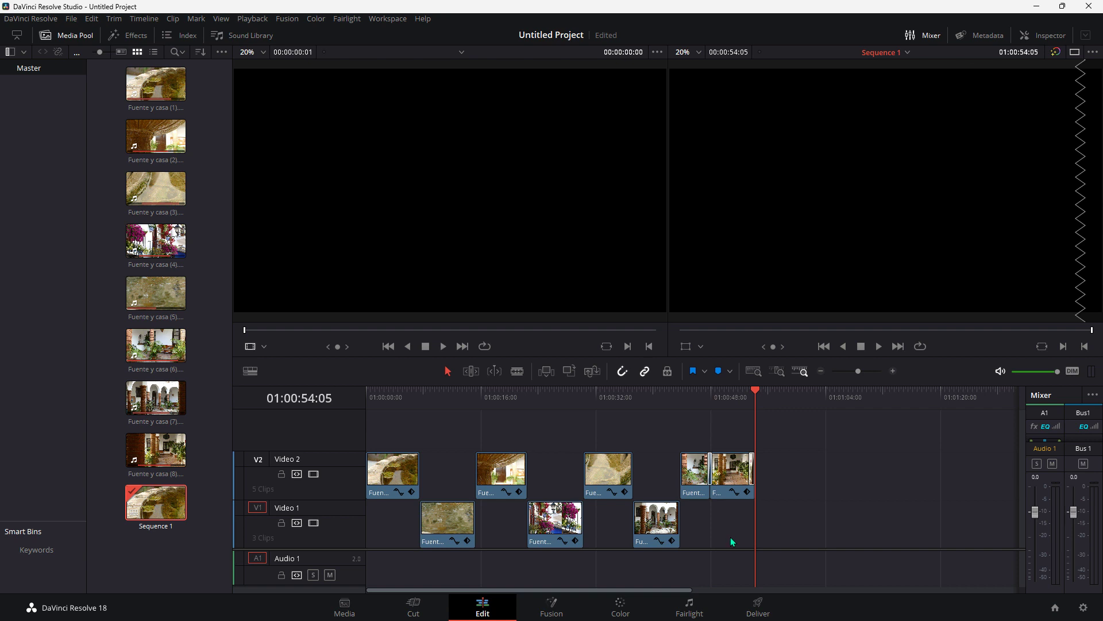
click(560, 396)
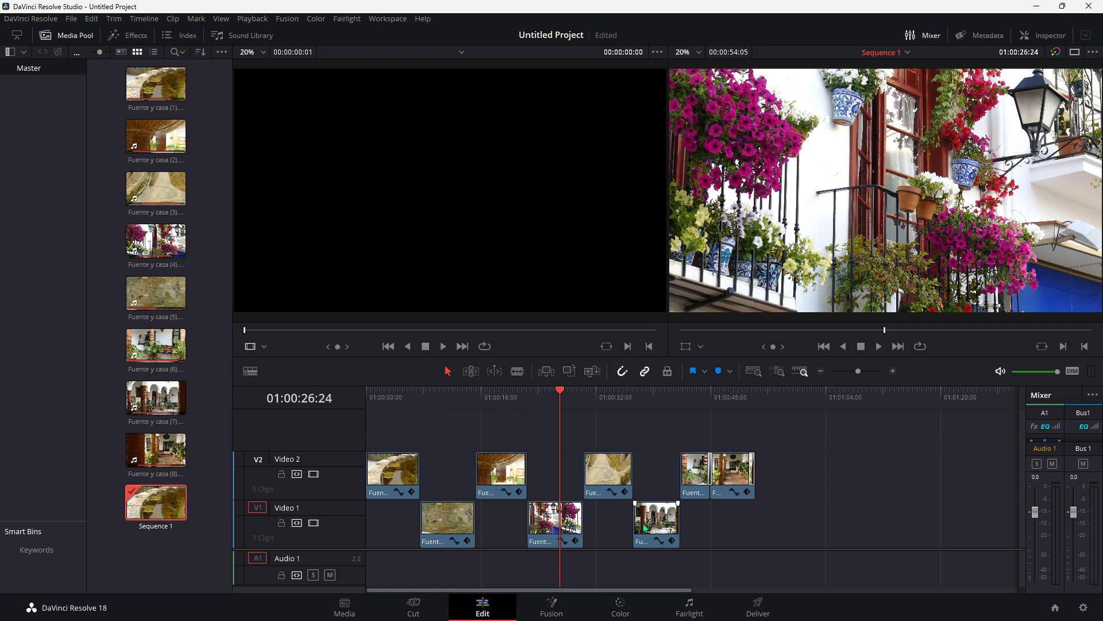
click(626, 614)
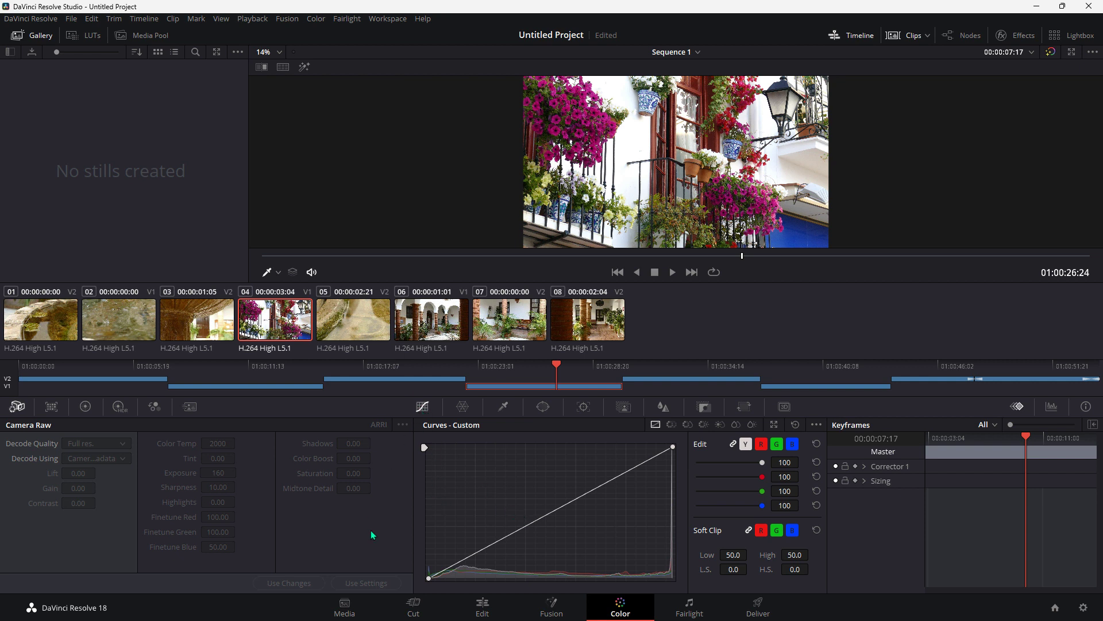
- On clip 01, raise red upper midtones, lower blue highlights and lift blue shadows, and bend green midtones up
click(28, 320)
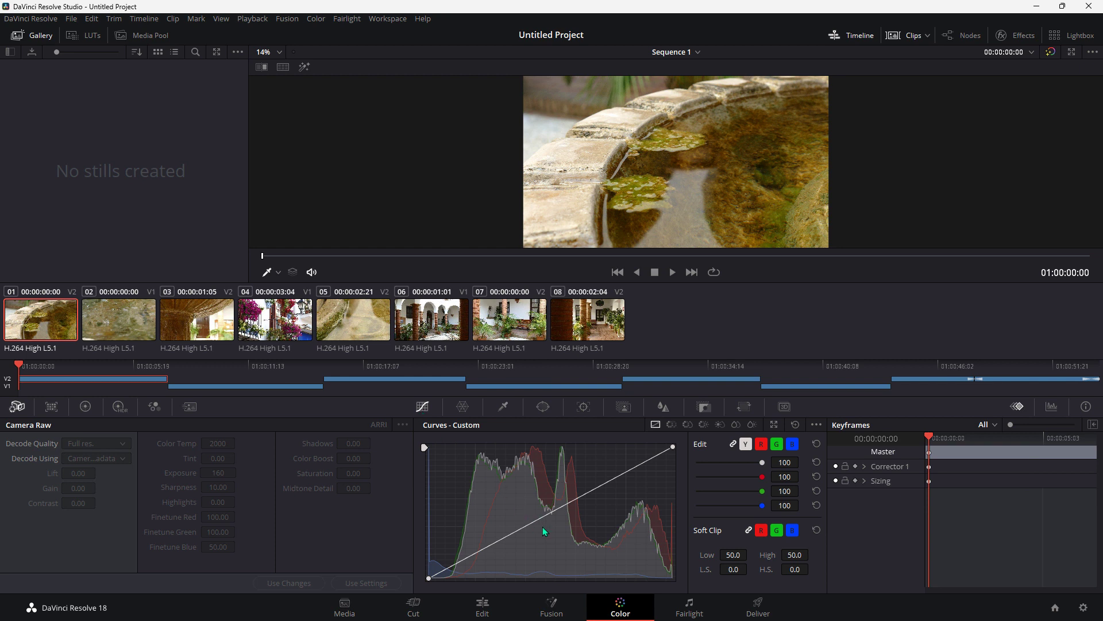
click(761, 444)
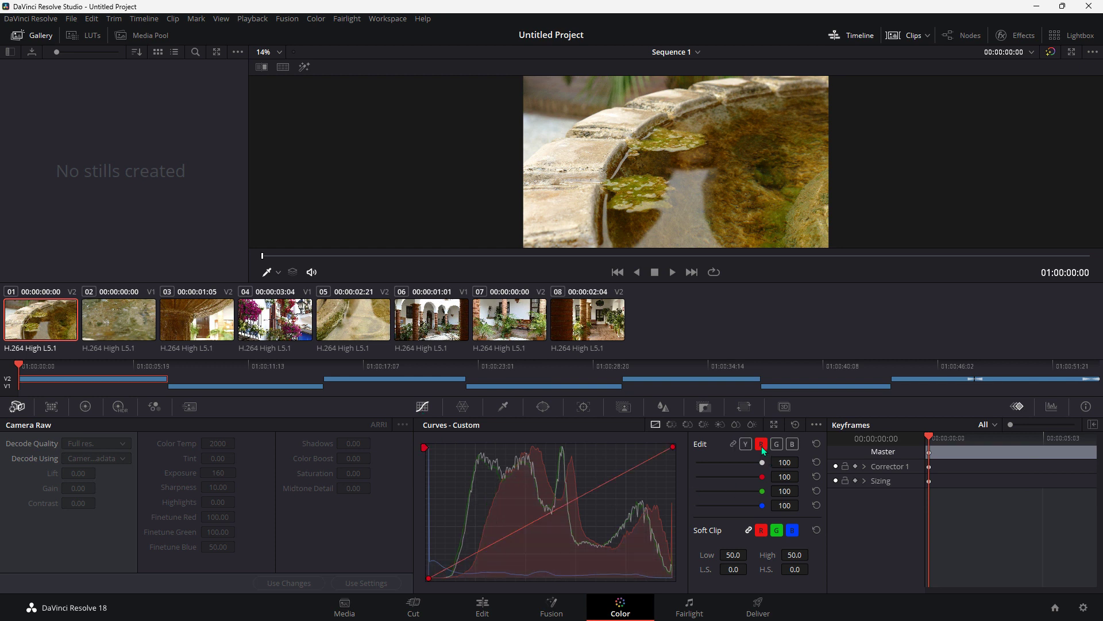
drag(615, 478, 603, 480)
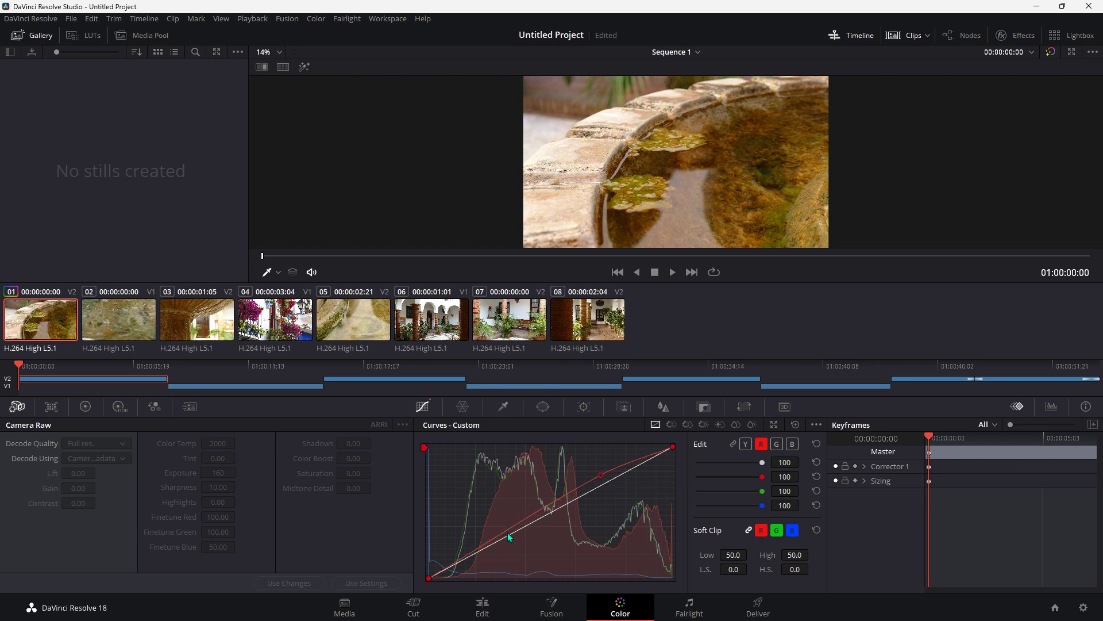
drag(508, 534, 509, 543)
click(791, 444)
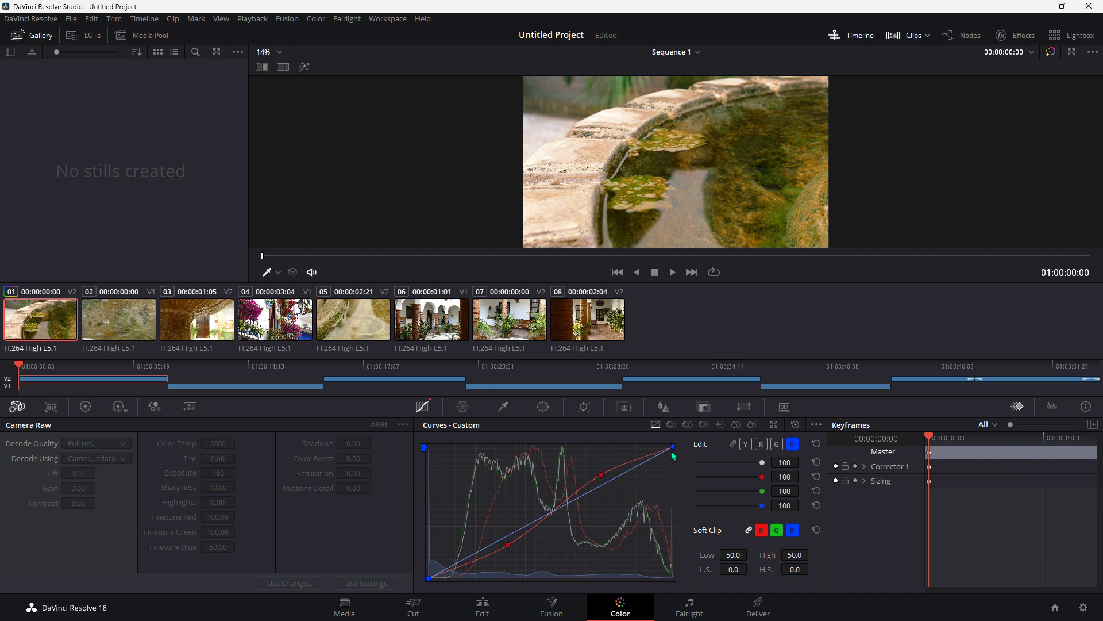
drag(673, 447, 675, 467)
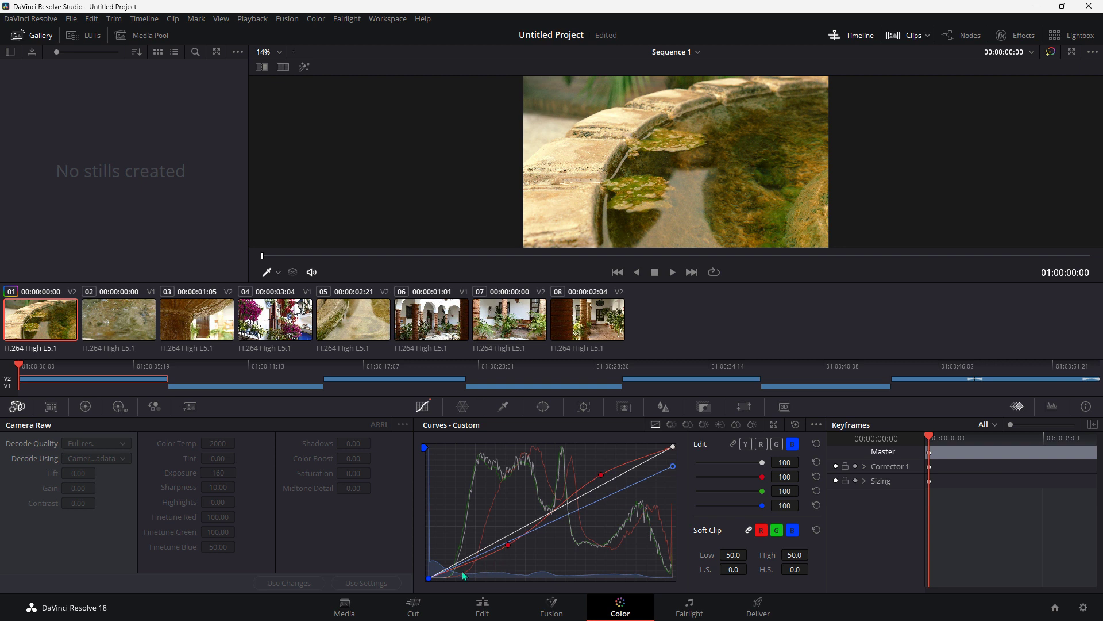
click(429, 577)
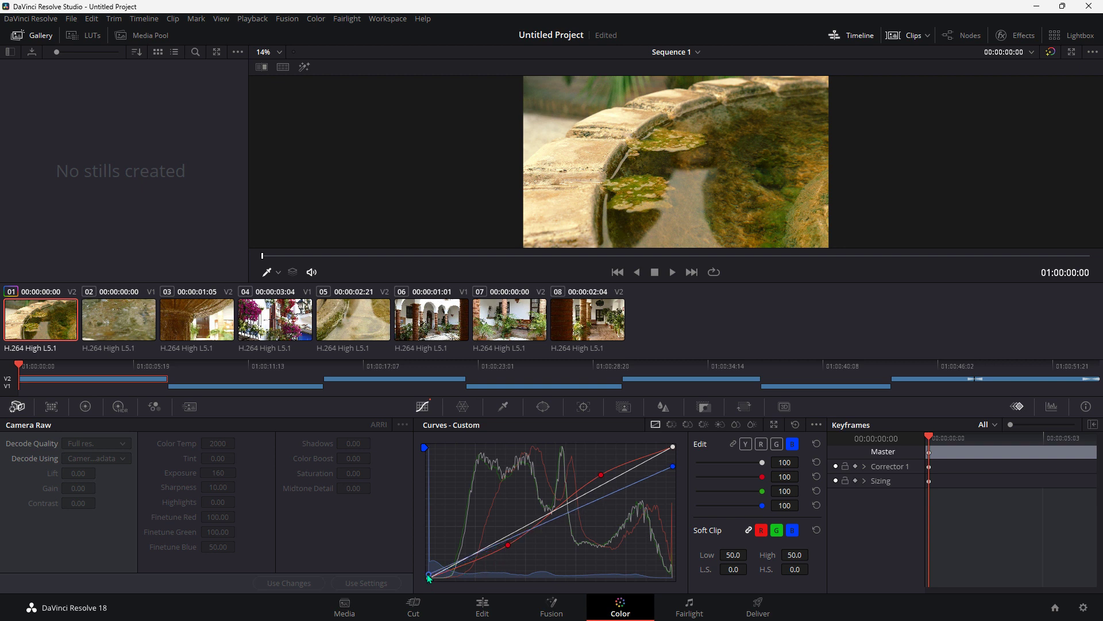
drag(429, 577, 429, 560)
click(777, 444)
click(550, 509)
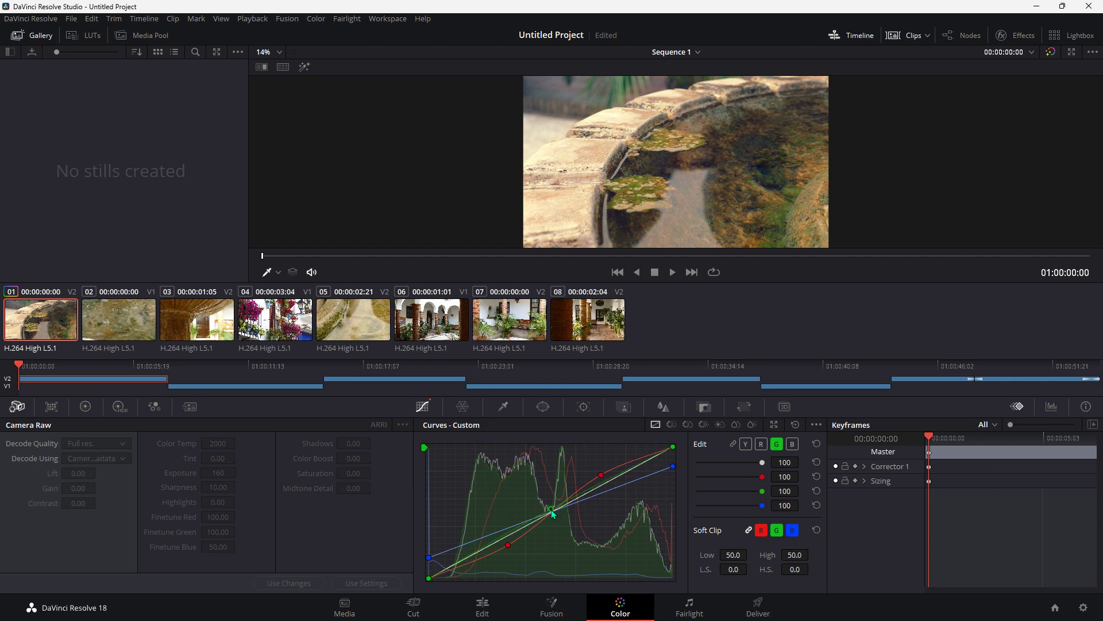
drag(550, 510, 549, 509)
- Copy clip 01's grade onto clips 02 through 08, replacing their existing grades
click(115, 314)
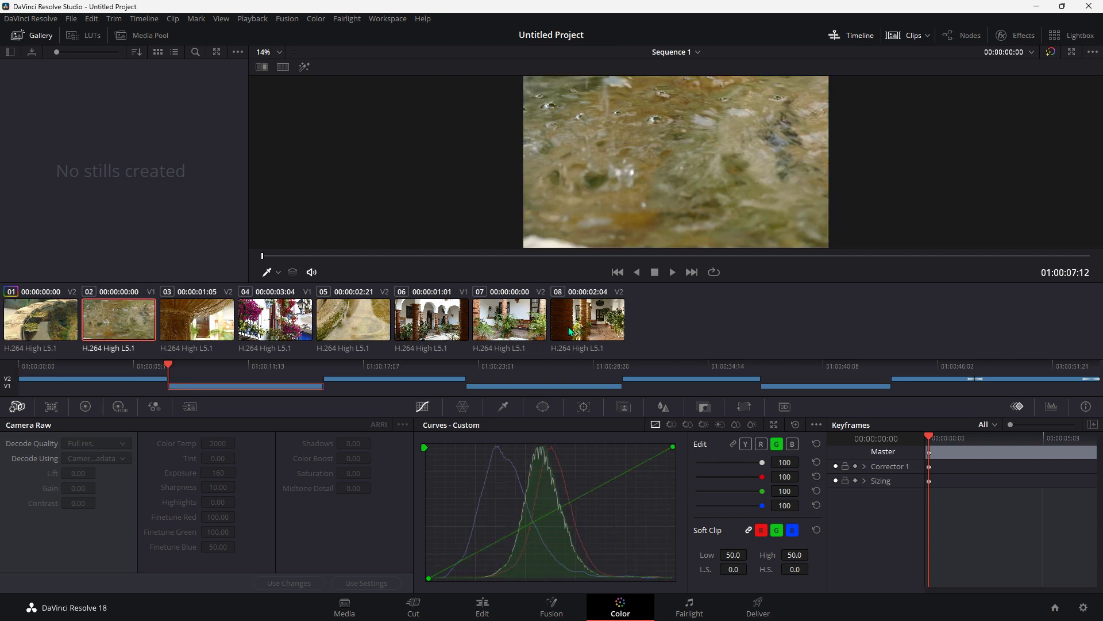
shift+click(591, 334)
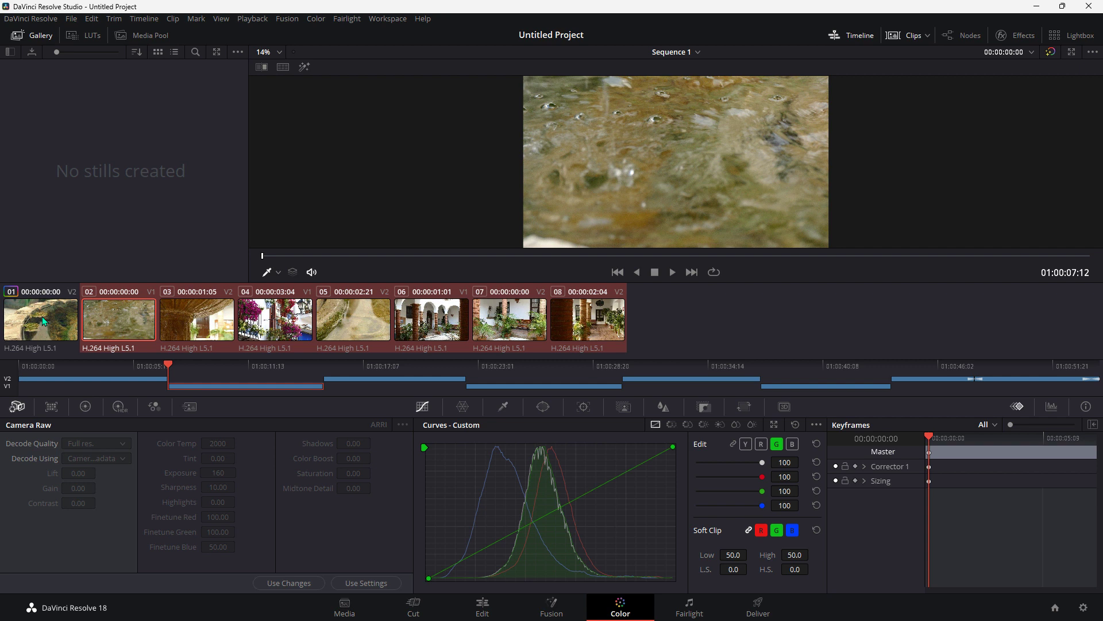
middle_click(42, 316)
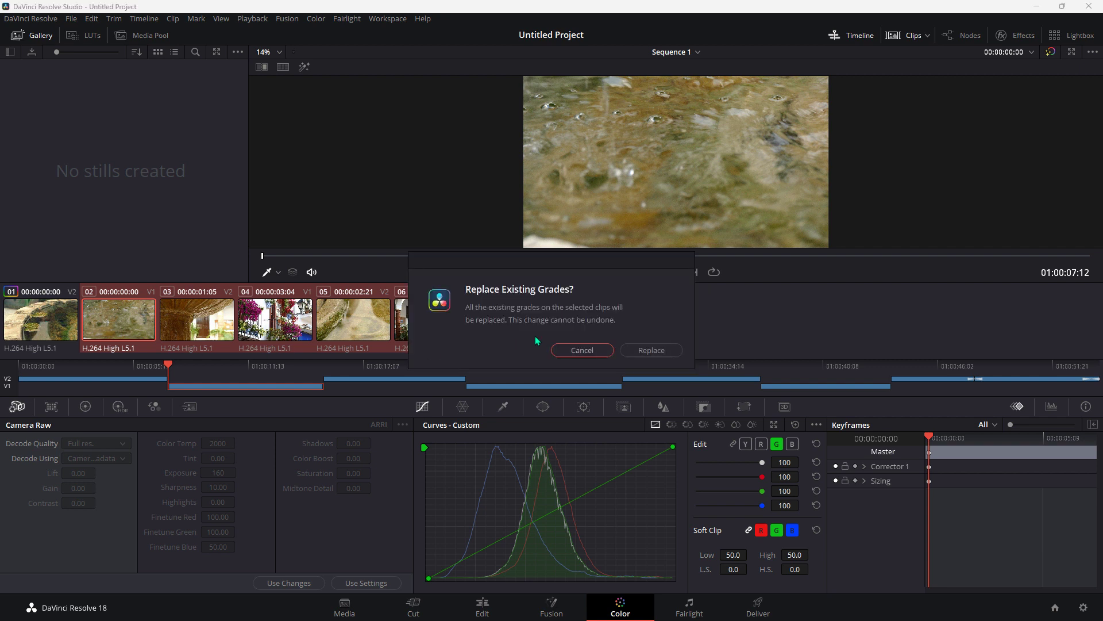
click(666, 354)
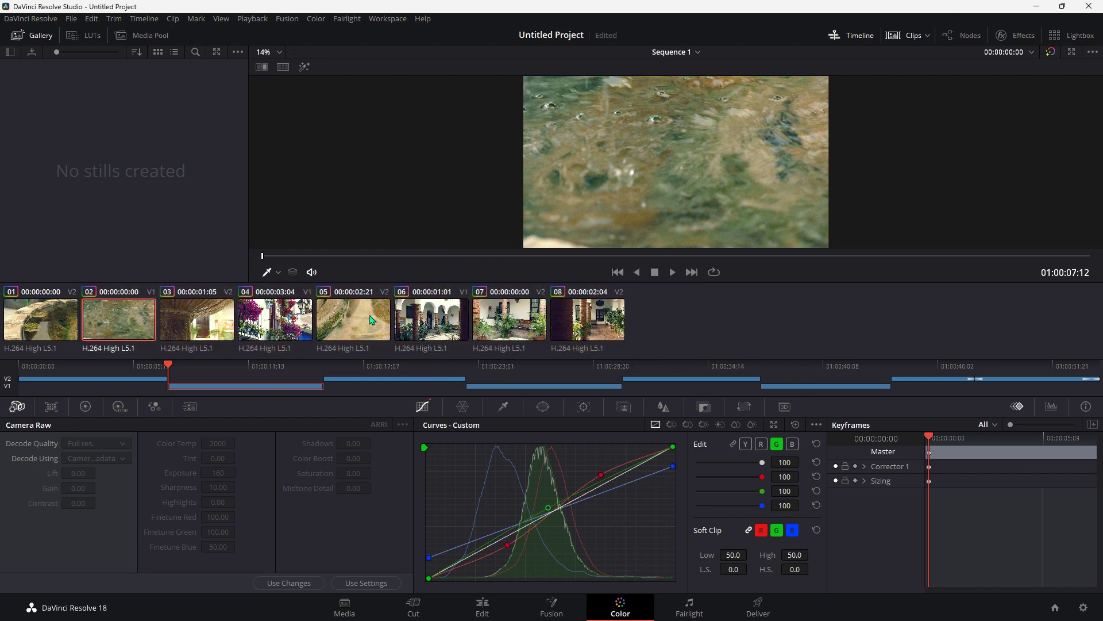
- Check the graded clips 08 back through 04, ending on the flower-balcony clip
click(522, 320)
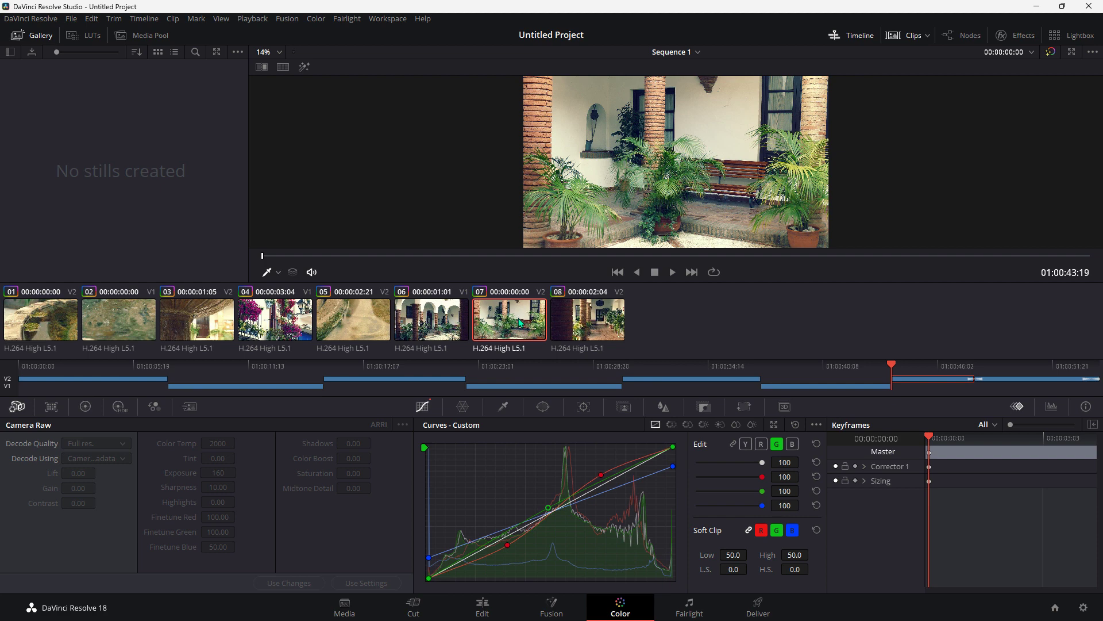
click(612, 328)
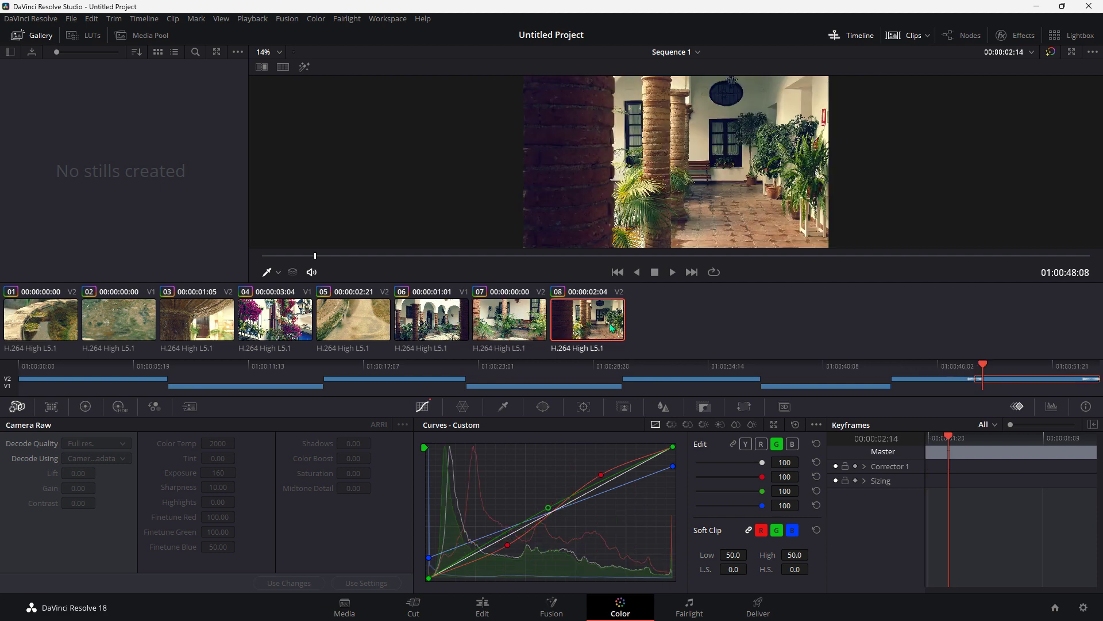
click(516, 325)
click(443, 320)
click(369, 318)
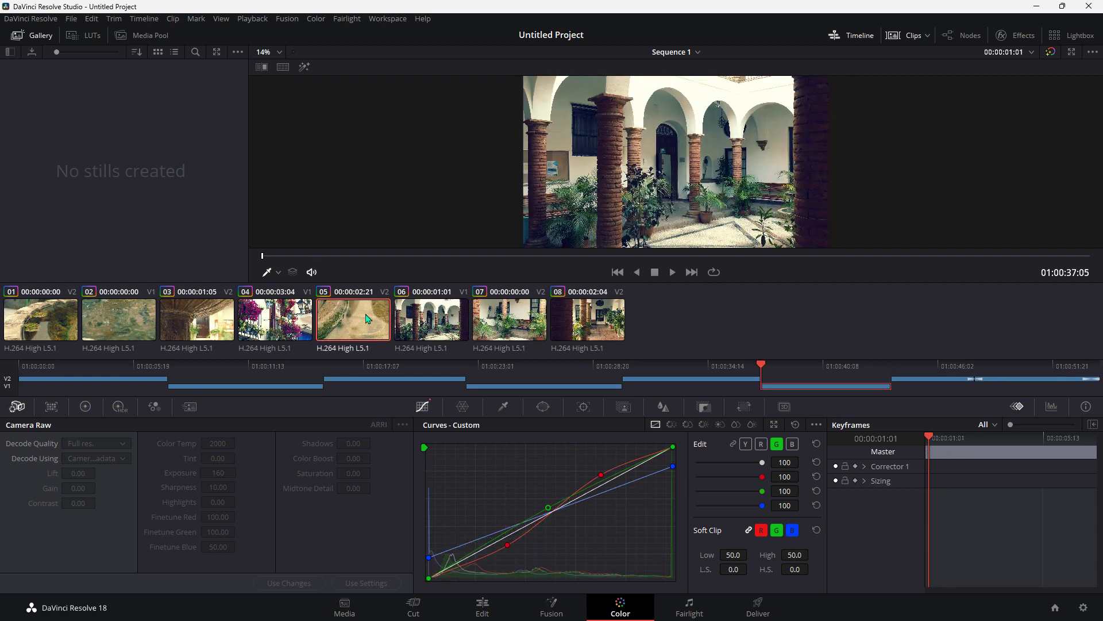
click(293, 316)
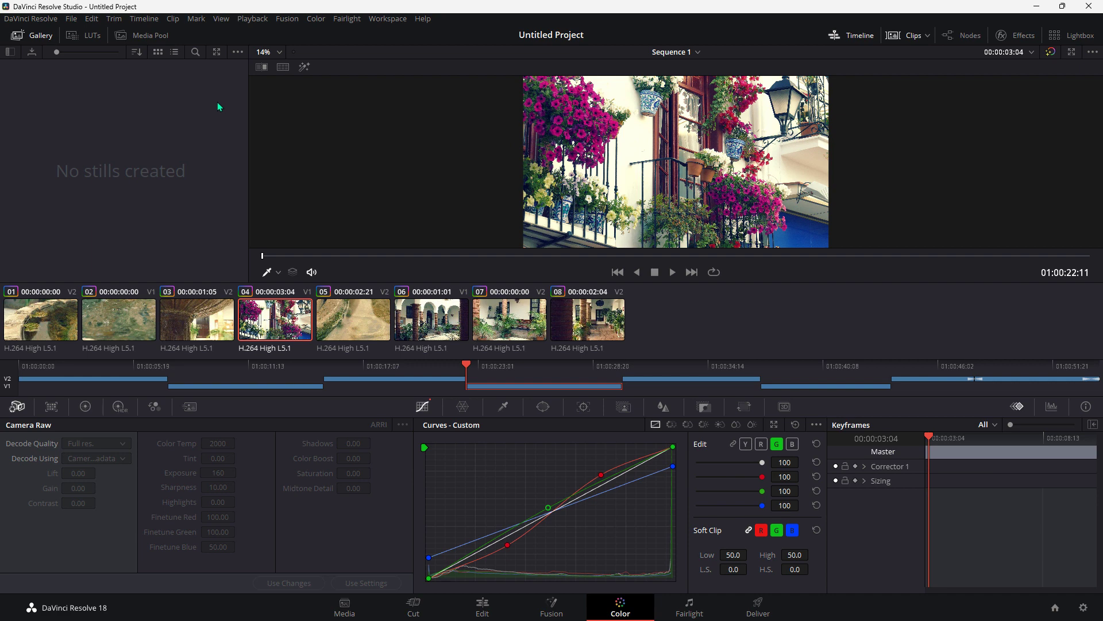
- On the Deliver page, render individual clips without audio, named after their source clips
click(760, 605)
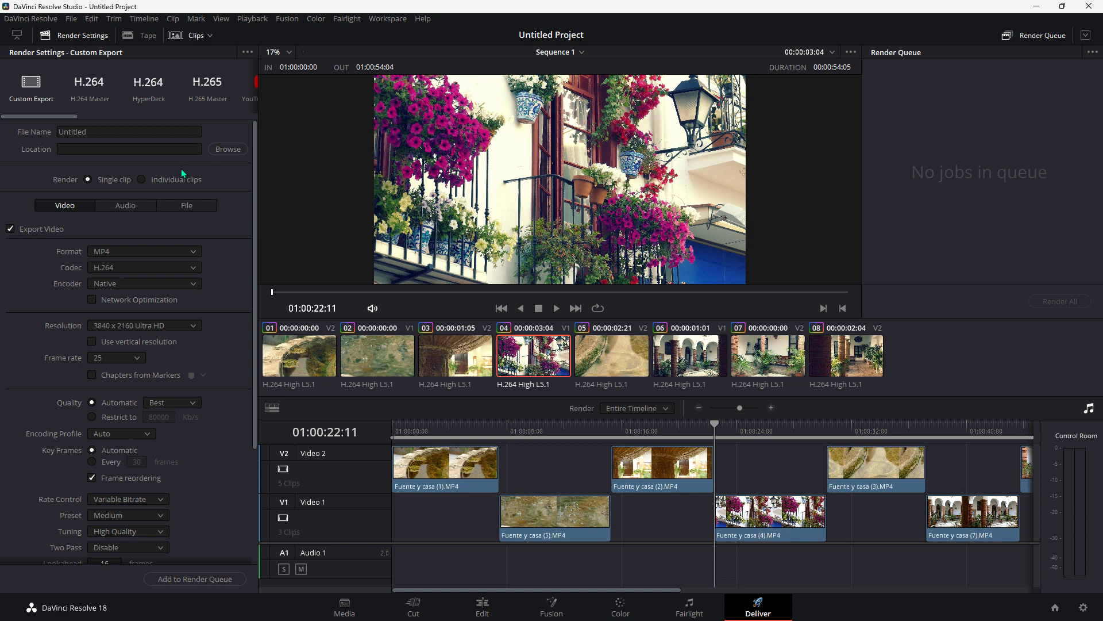
click(142, 180)
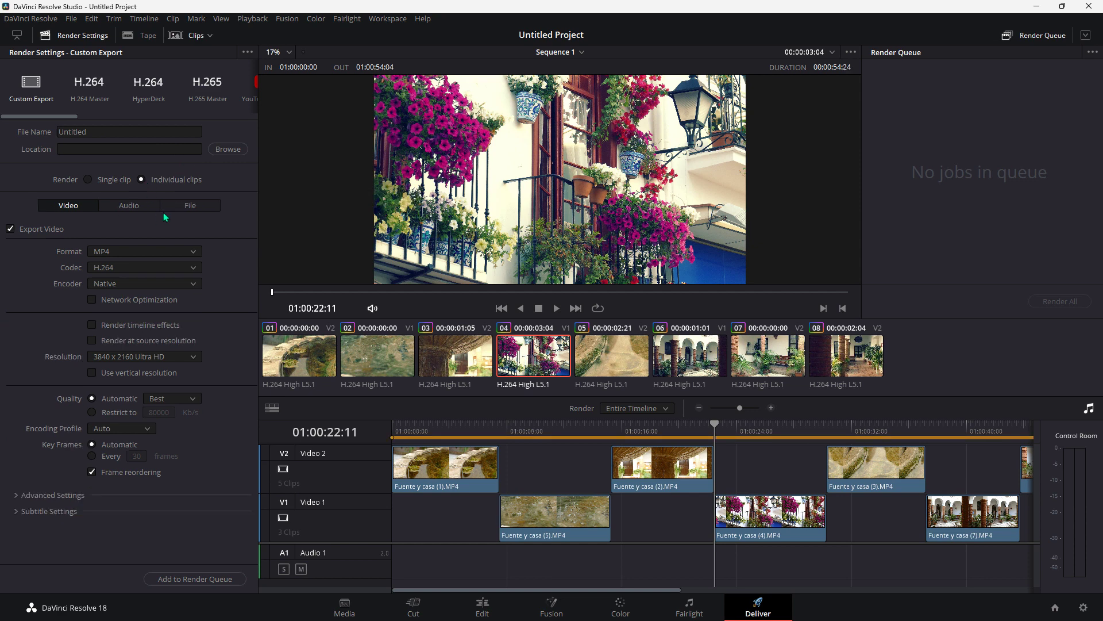
click(129, 207)
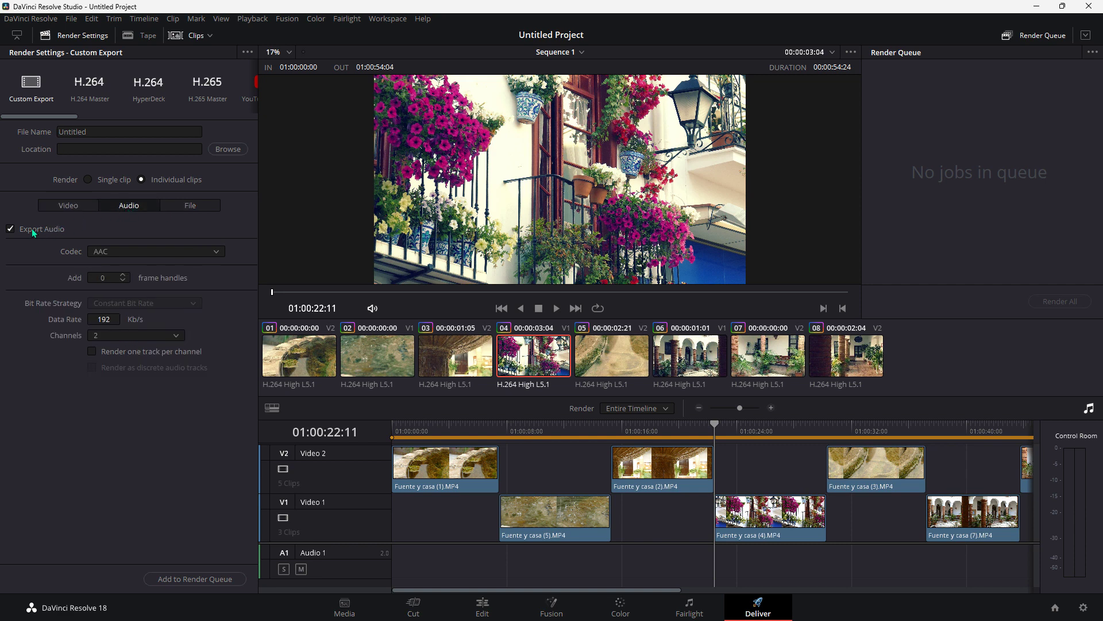
click(14, 230)
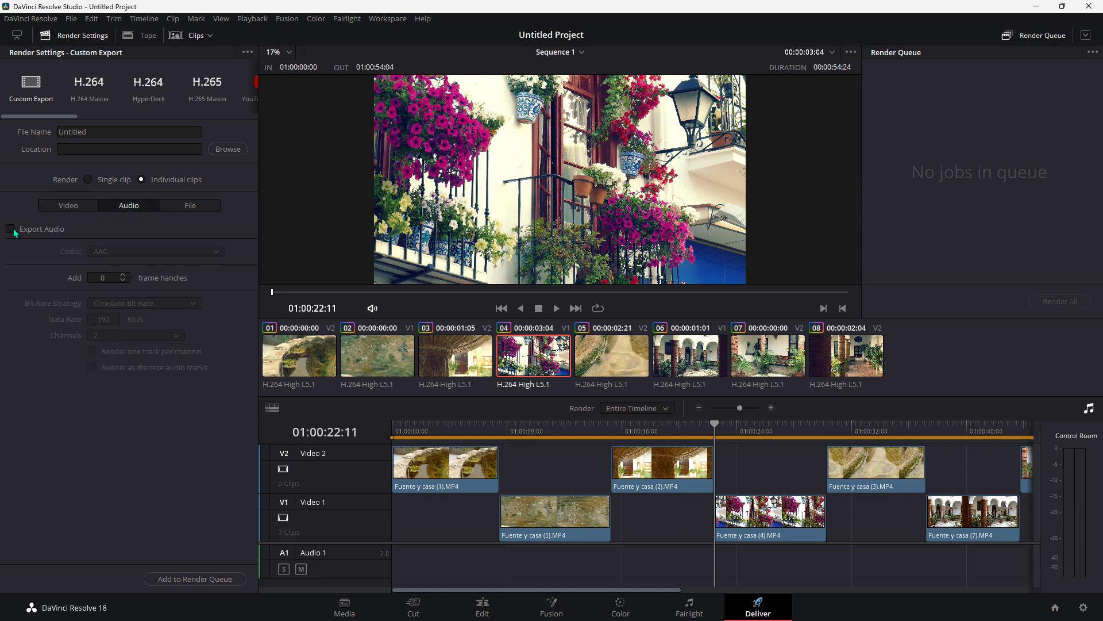
click(199, 209)
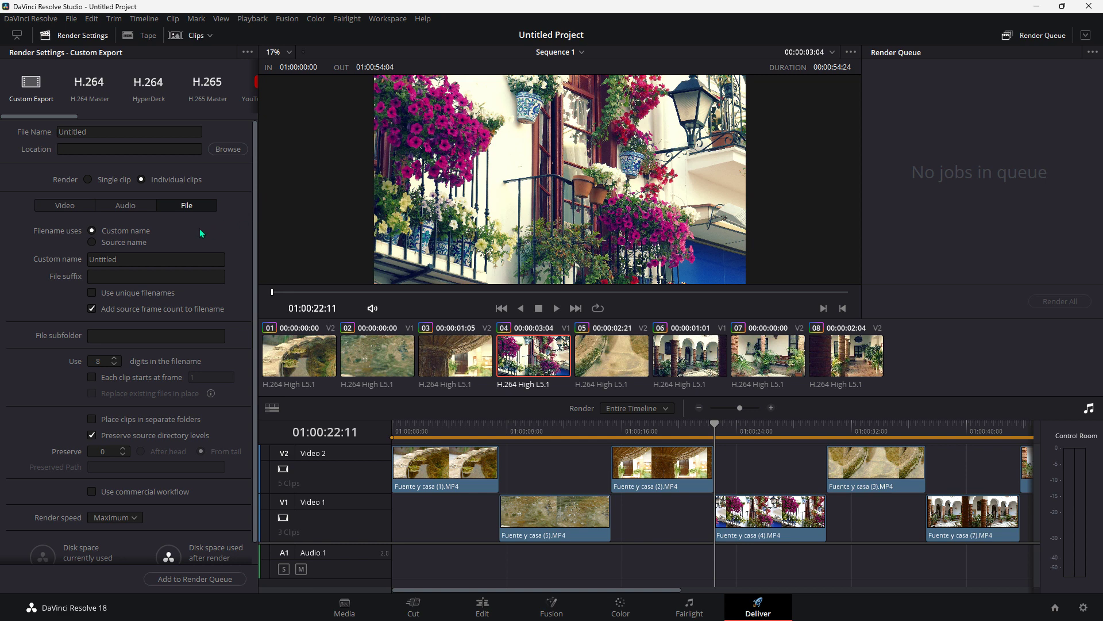
click(92, 242)
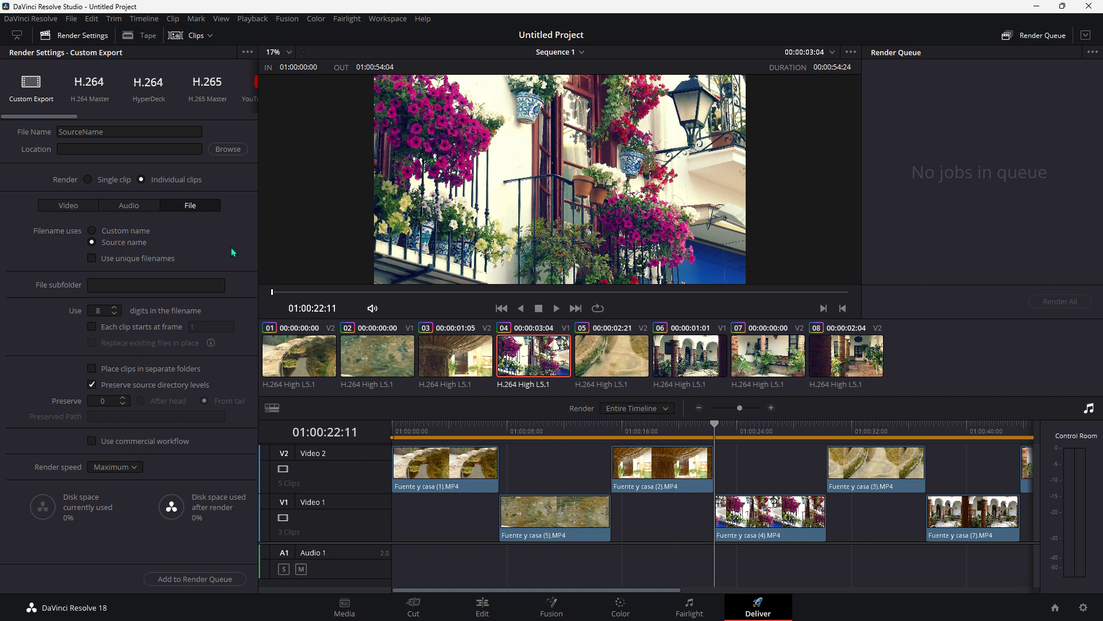
- Set the render destination to F:\TUTORIALES\...\De Resolve a Vegas
click(228, 149)
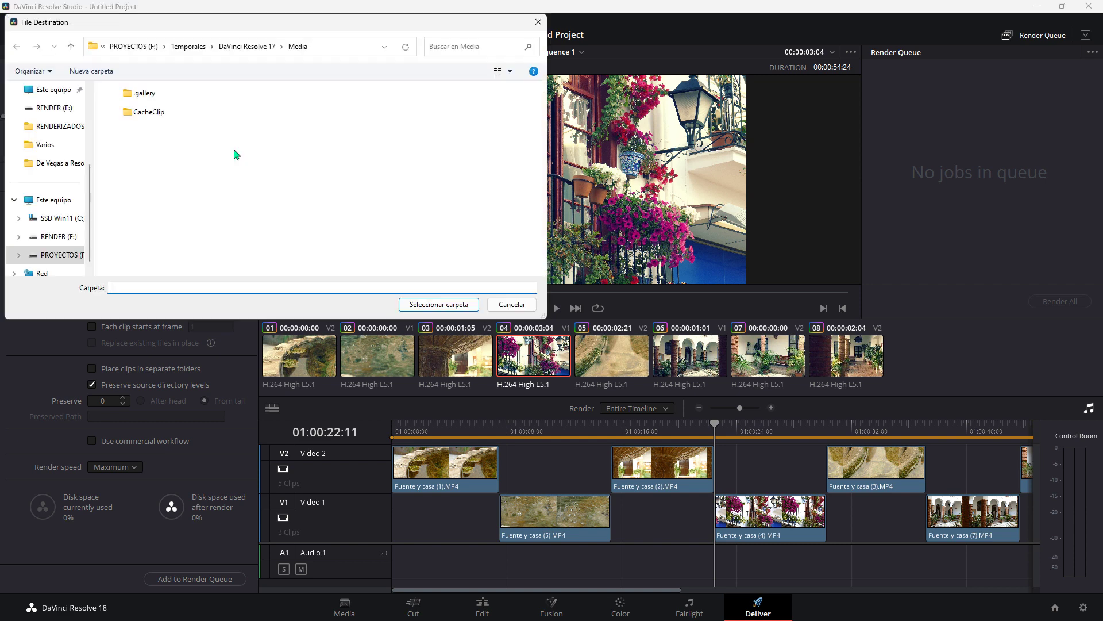
click(82, 259)
double_click(170, 247)
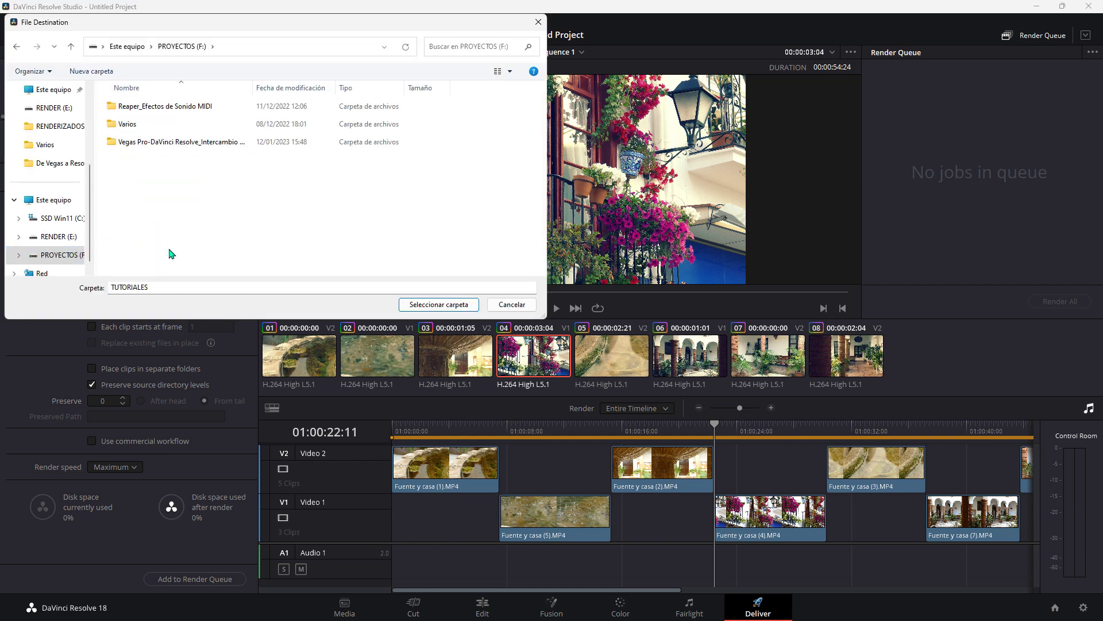
double_click(168, 142)
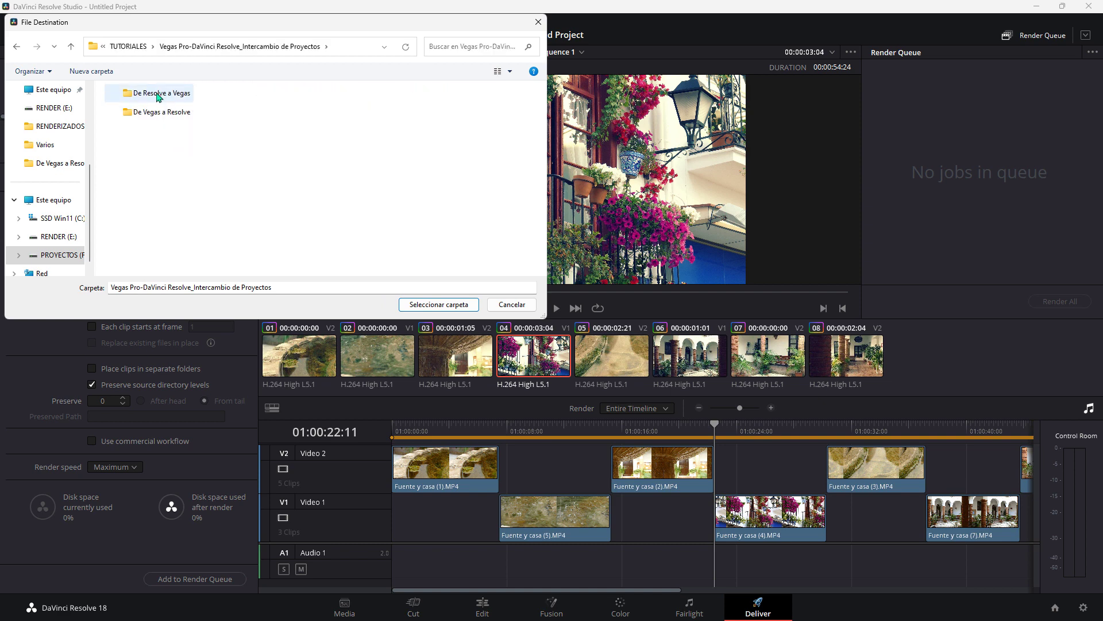
double_click(157, 95)
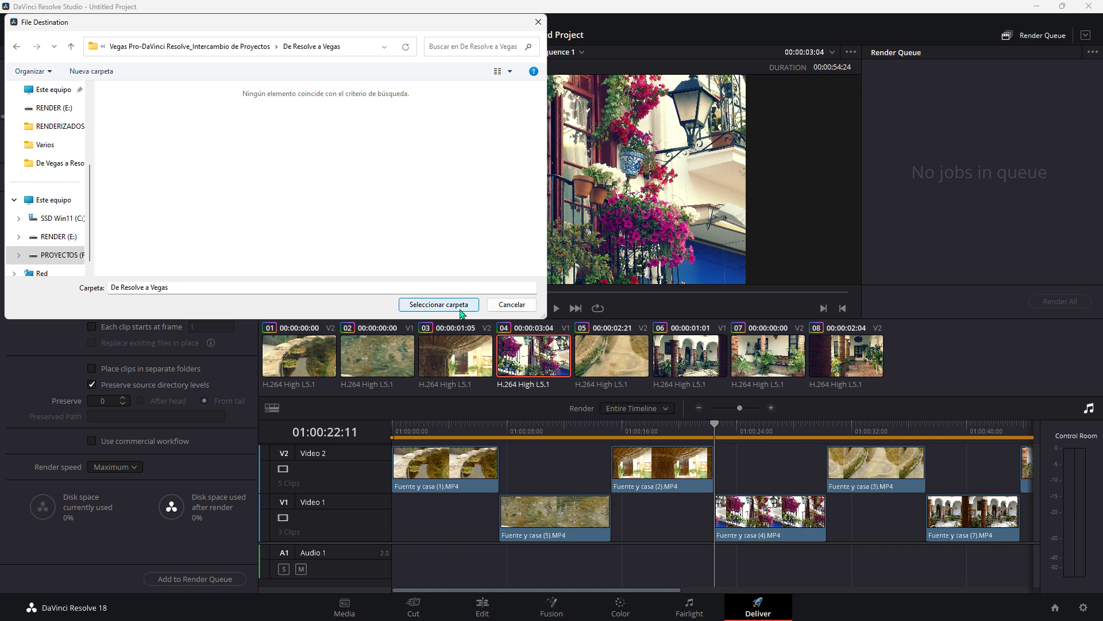
click(452, 305)
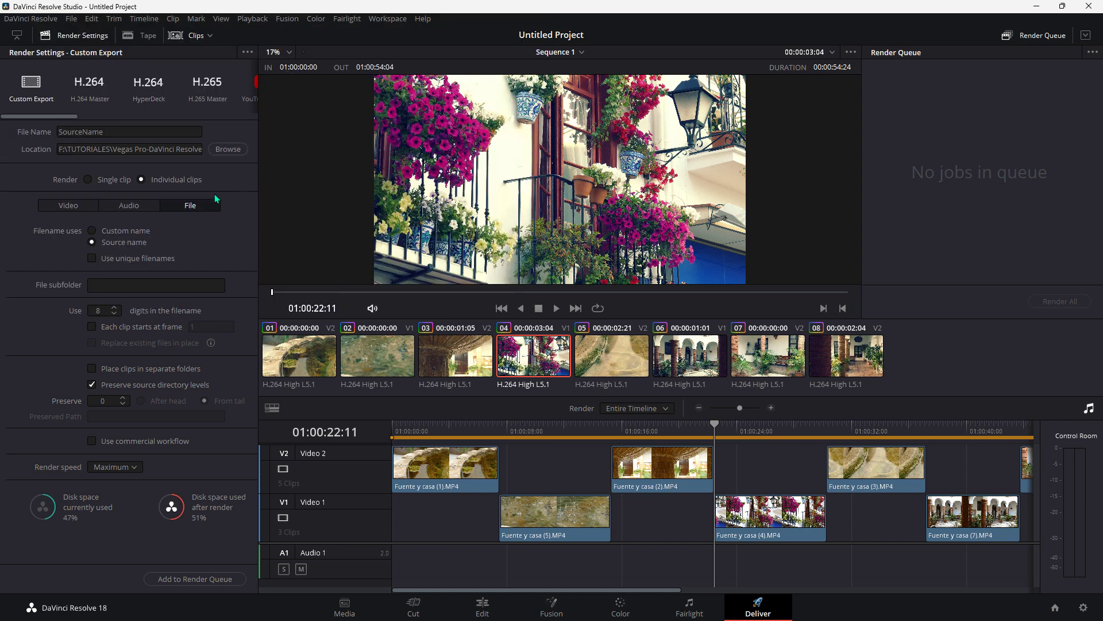
- Switch the video export format from MP4 to AVI with the Grass Valley codec
click(69, 209)
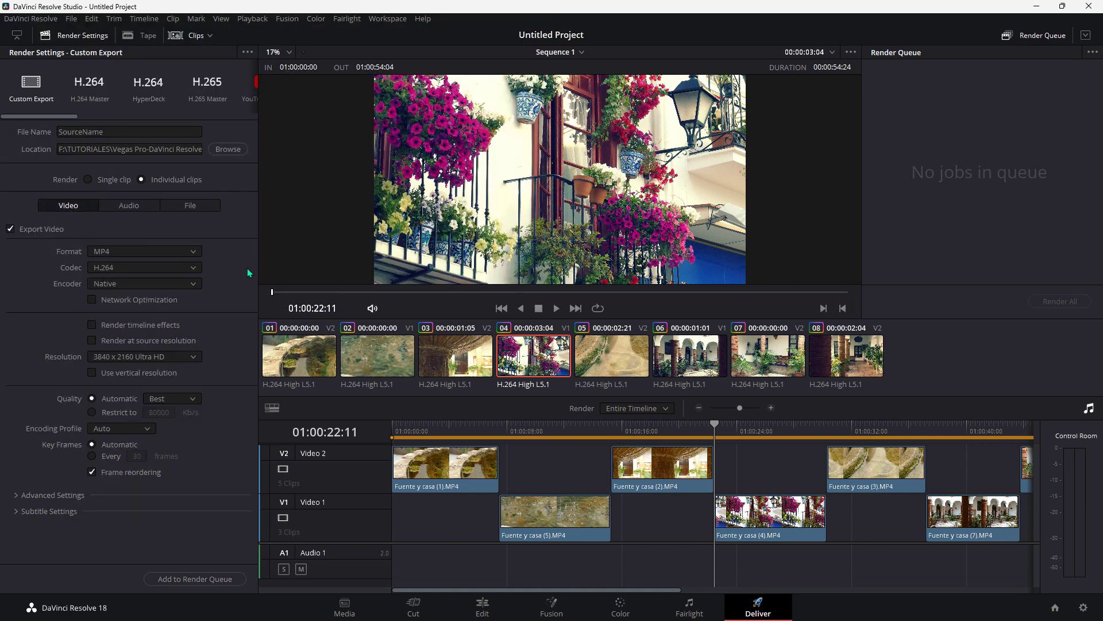
click(185, 252)
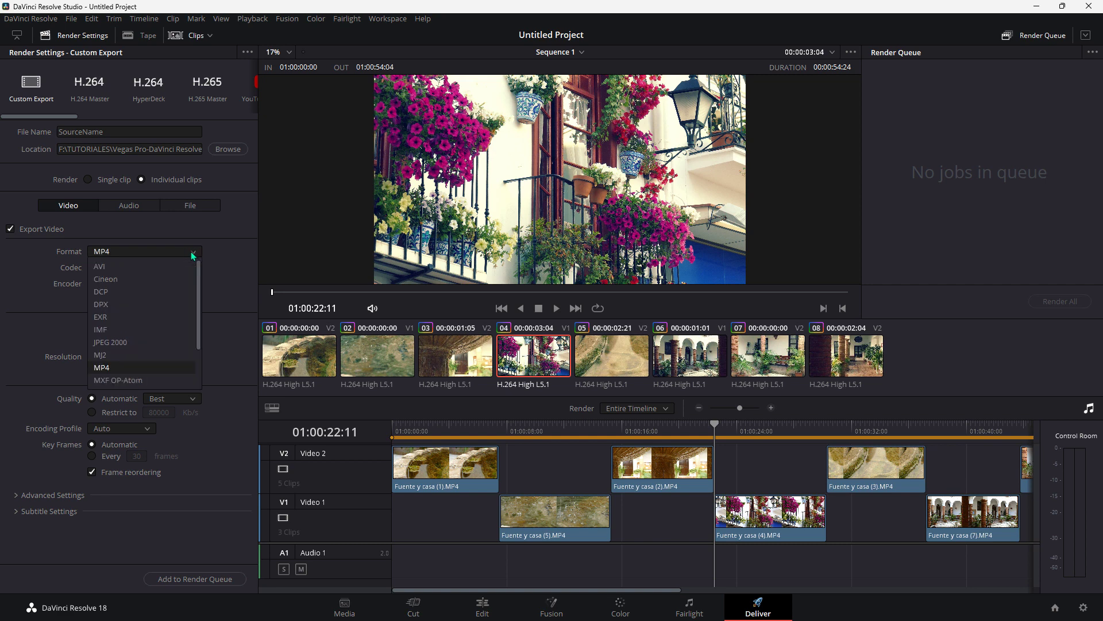
click(178, 260)
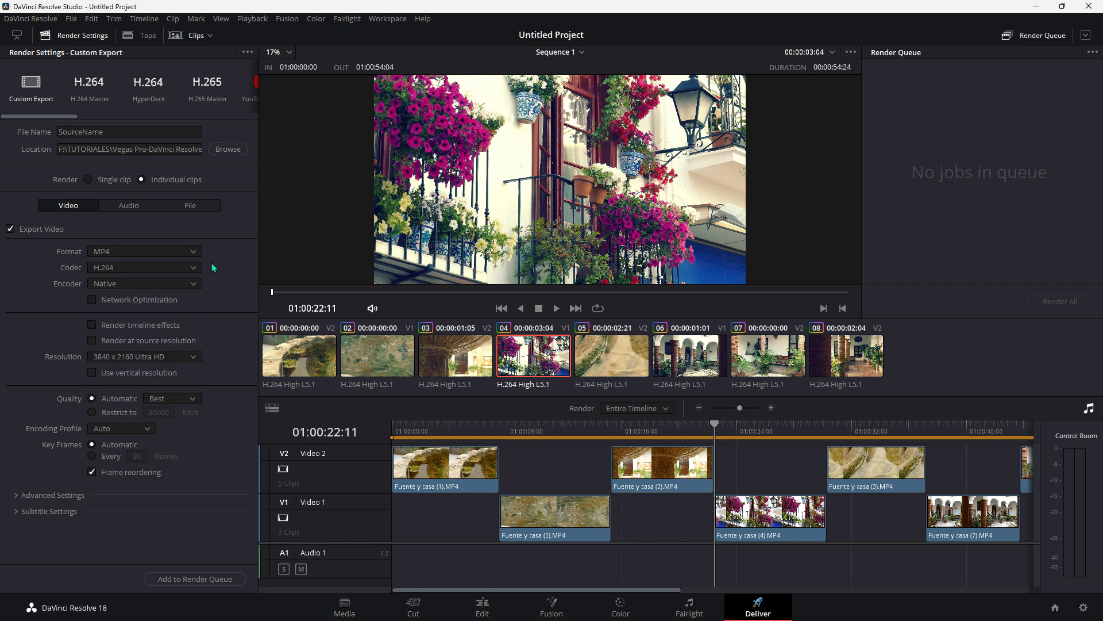
click(189, 254)
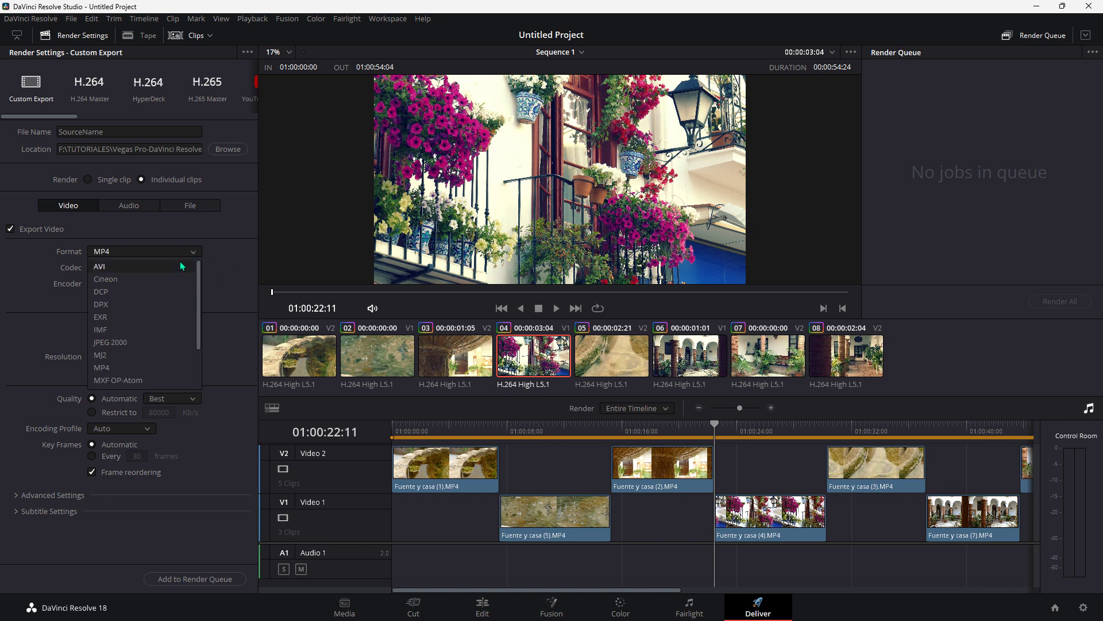
click(179, 262)
click(195, 268)
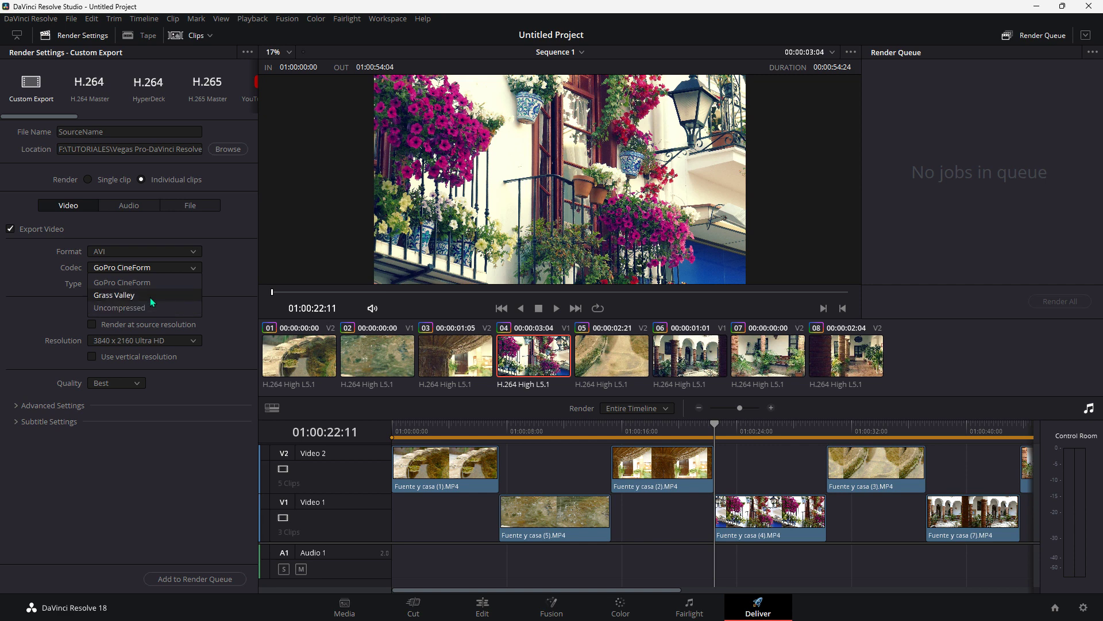
click(150, 298)
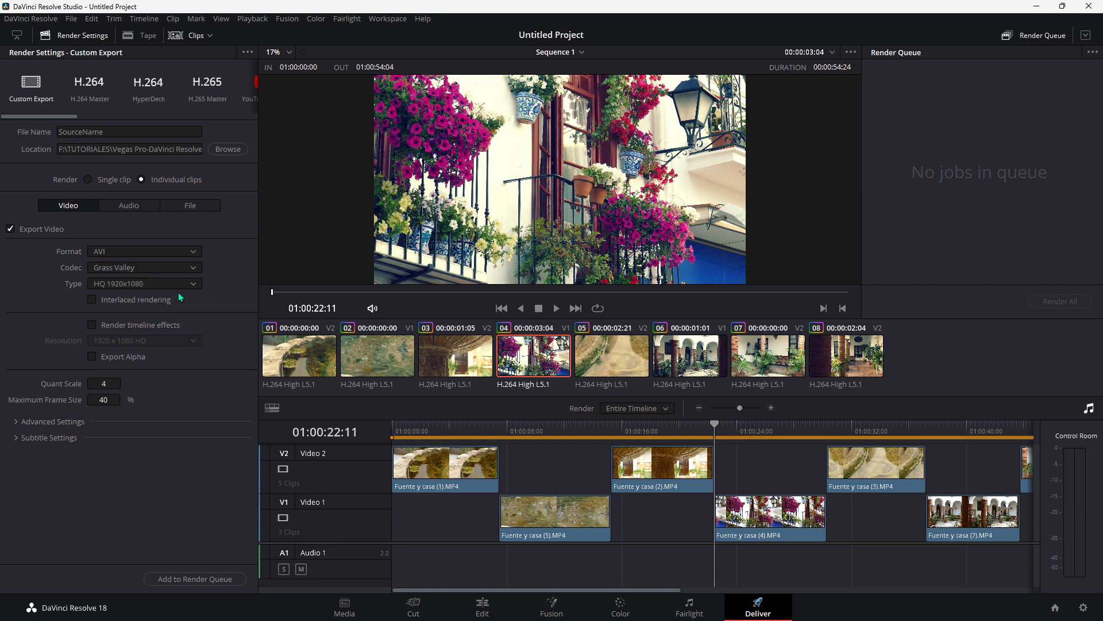
- Choose the HQX codec type and 3840 x 2160 Ultra HD output resolution
click(194, 285)
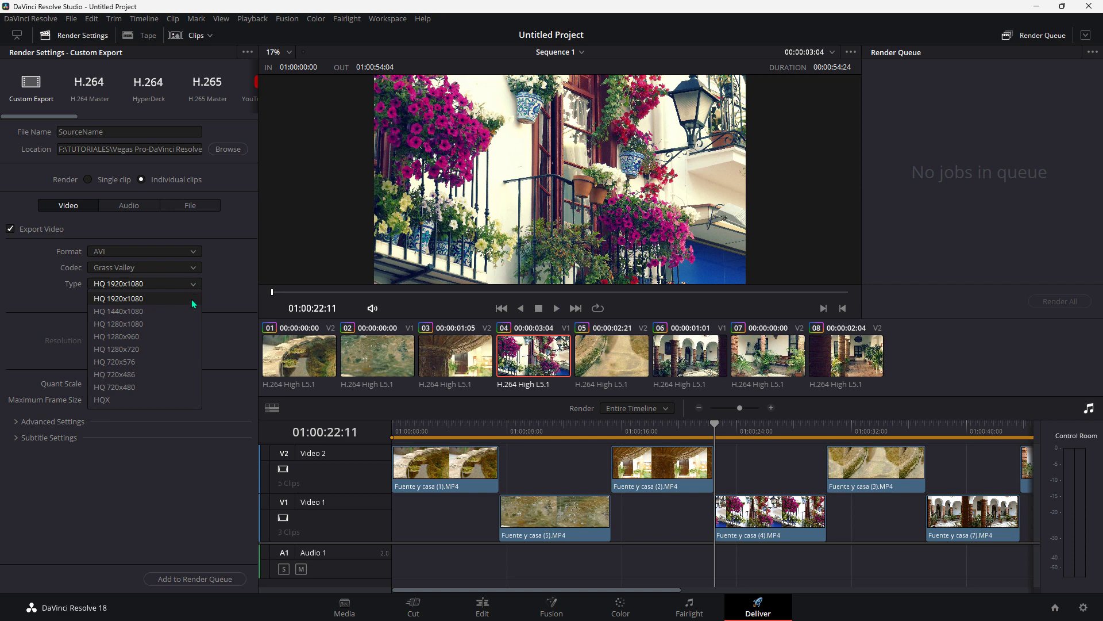
click(140, 401)
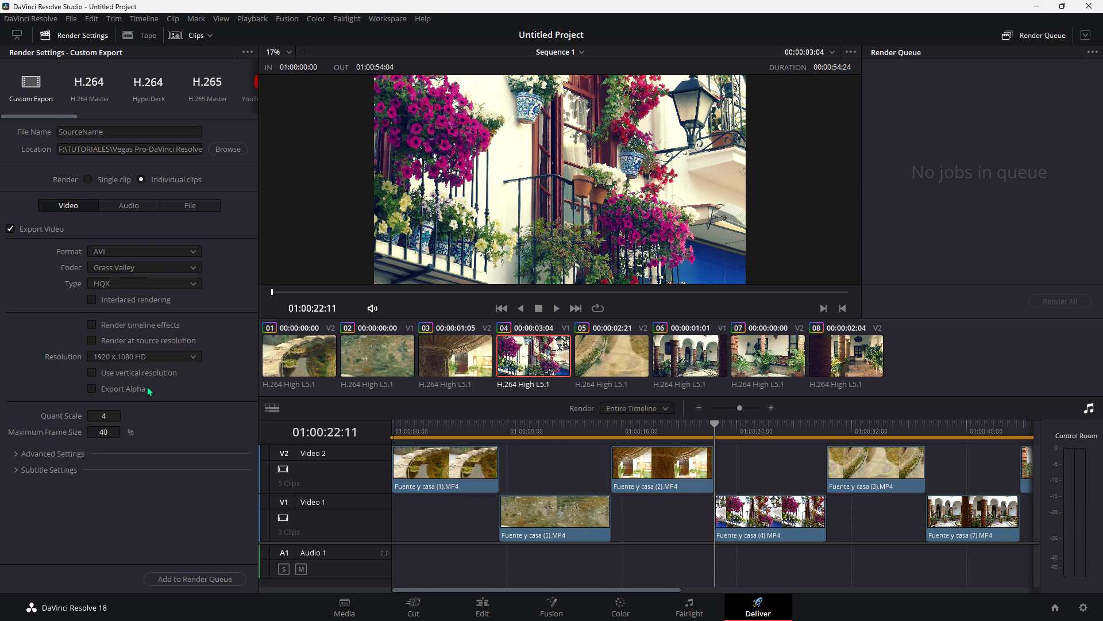
click(192, 358)
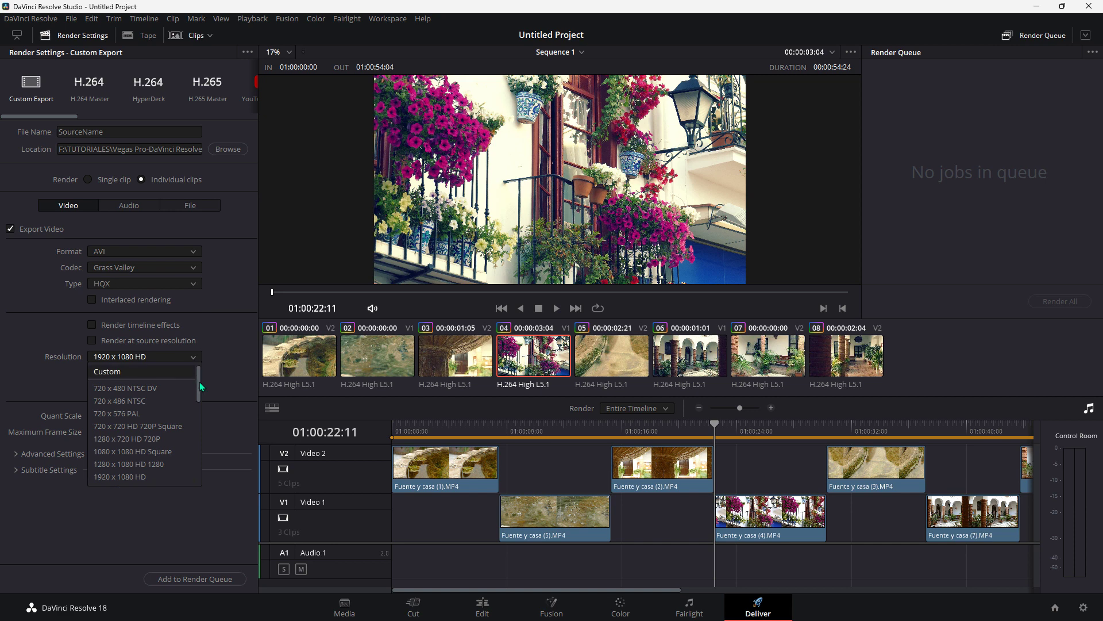
drag(199, 384, 204, 412)
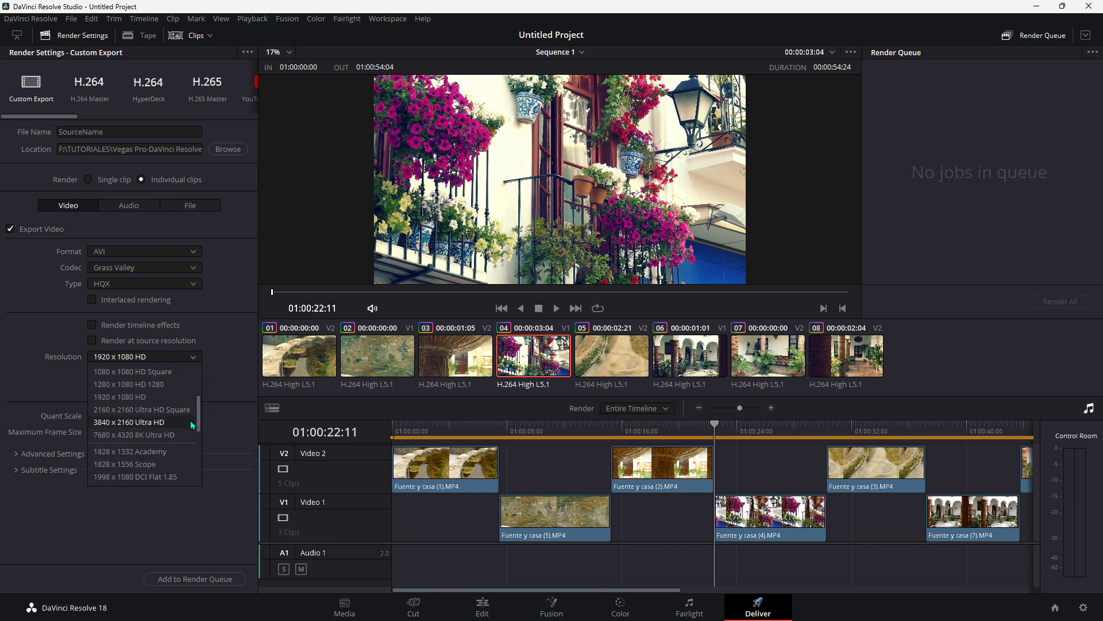
click(120, 425)
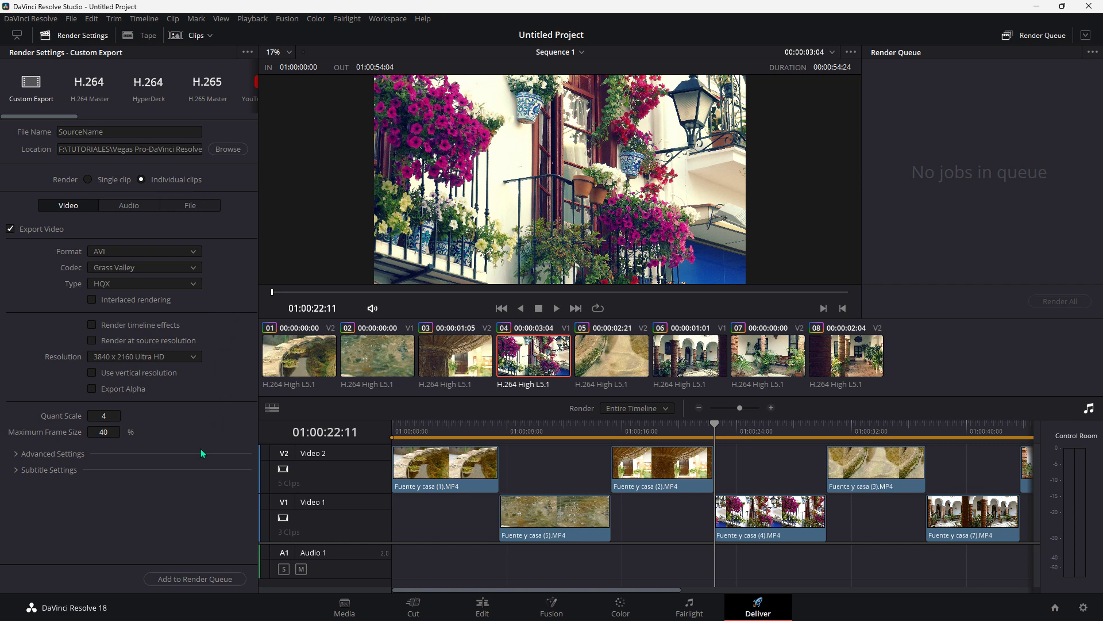
- Add the Sequence 1 job to the render queue and render all 8 clips
click(184, 579)
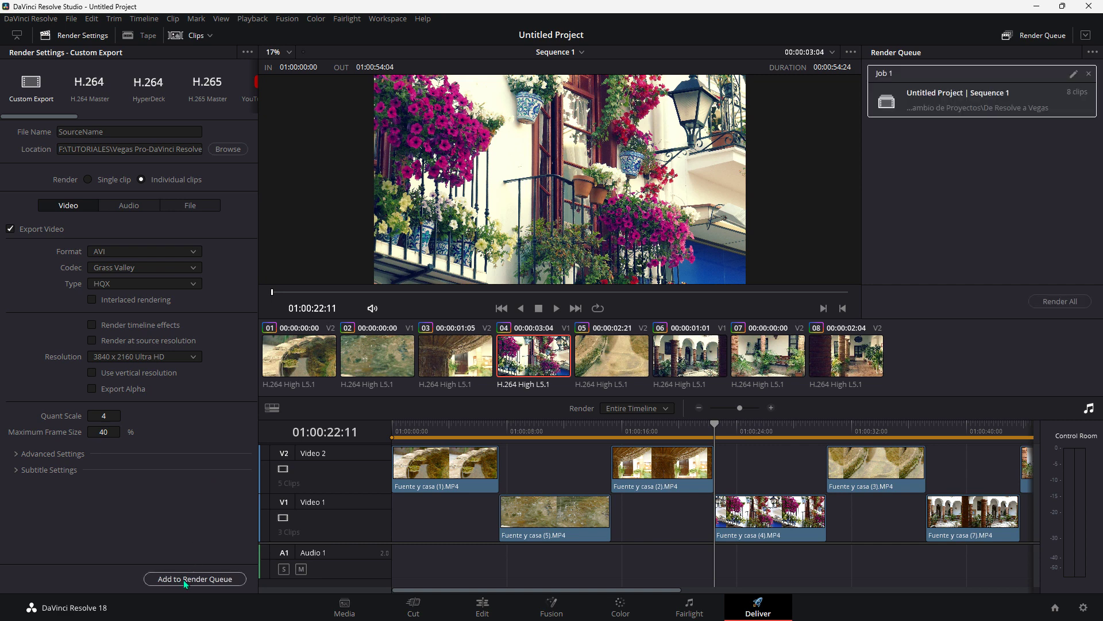
click(1067, 301)
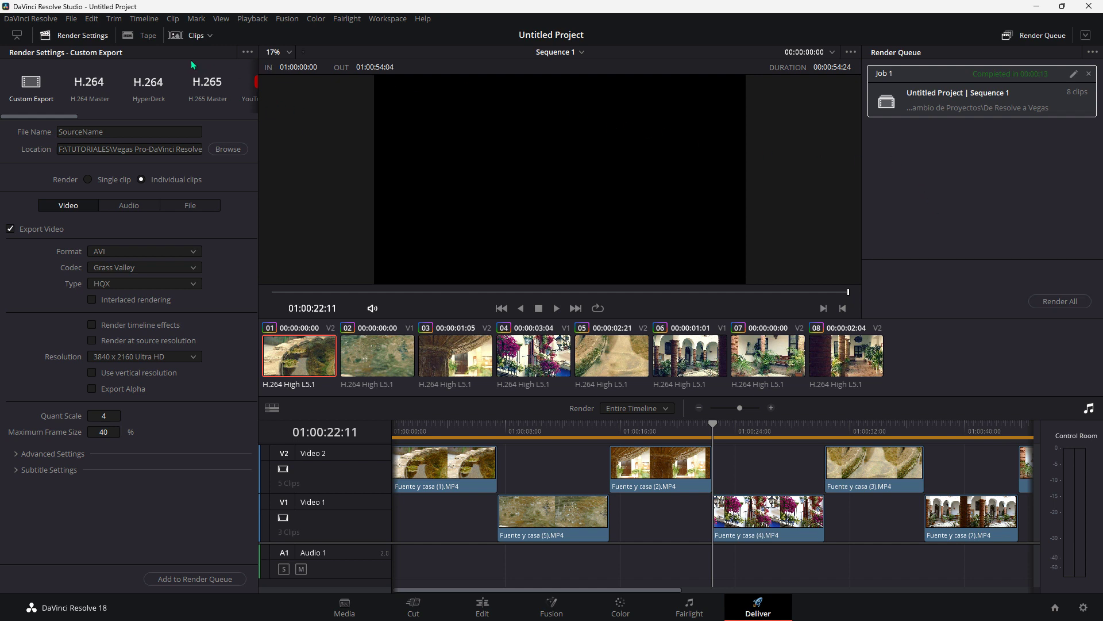
- Export the timeline via File > Export as Sequence 1.xml, FCP 7 XML V5, into De Resolve a Vegas
click(72, 20)
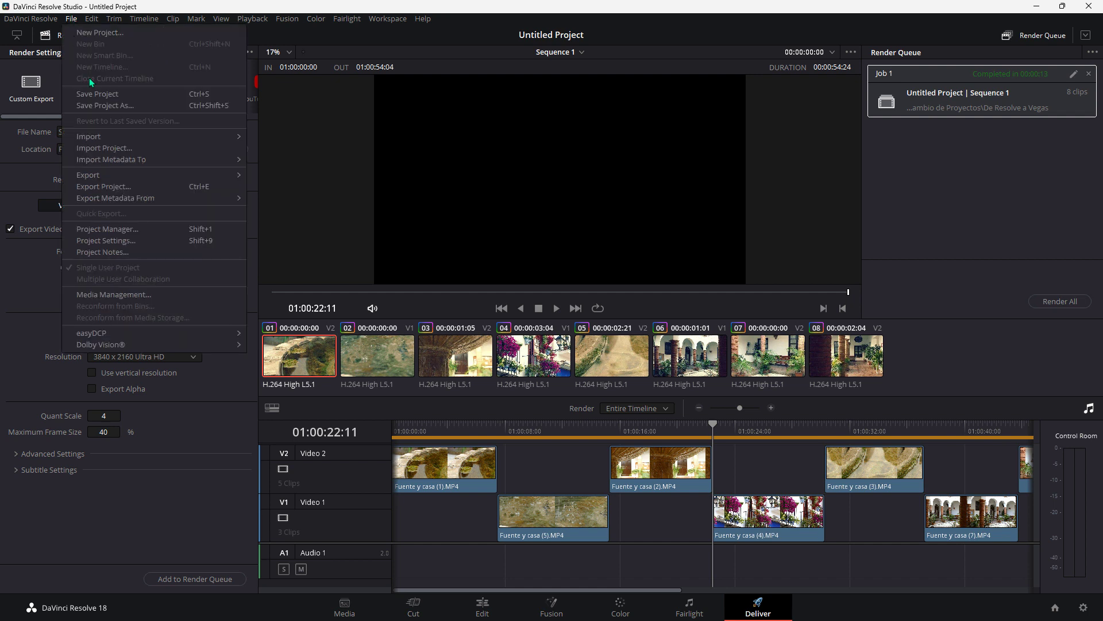
mouse_move(130, 178)
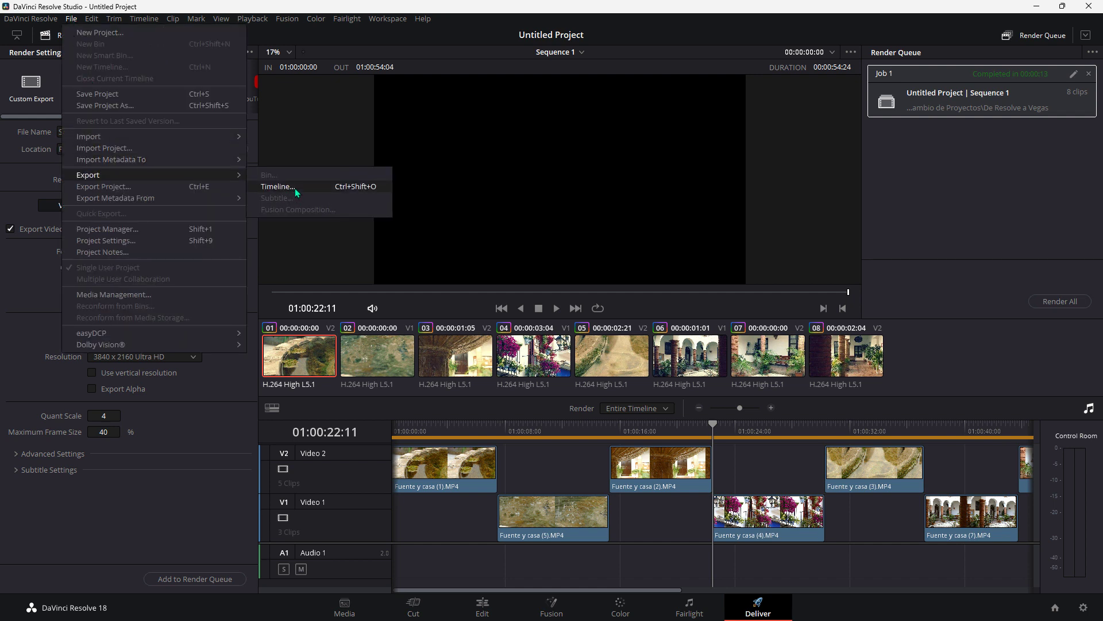
click(295, 188)
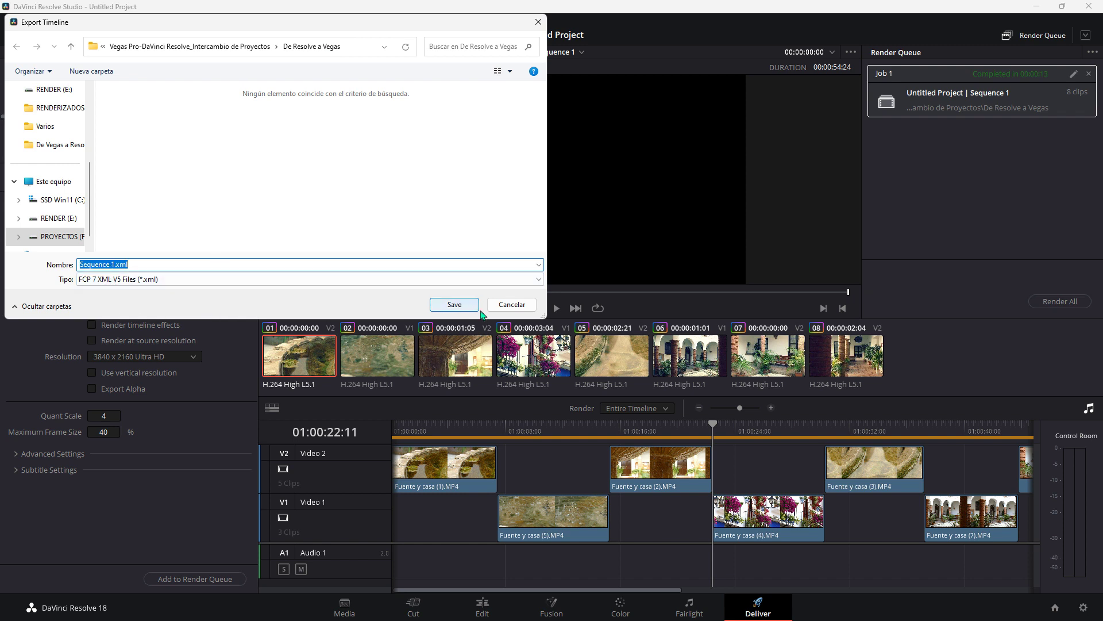
click(454, 309)
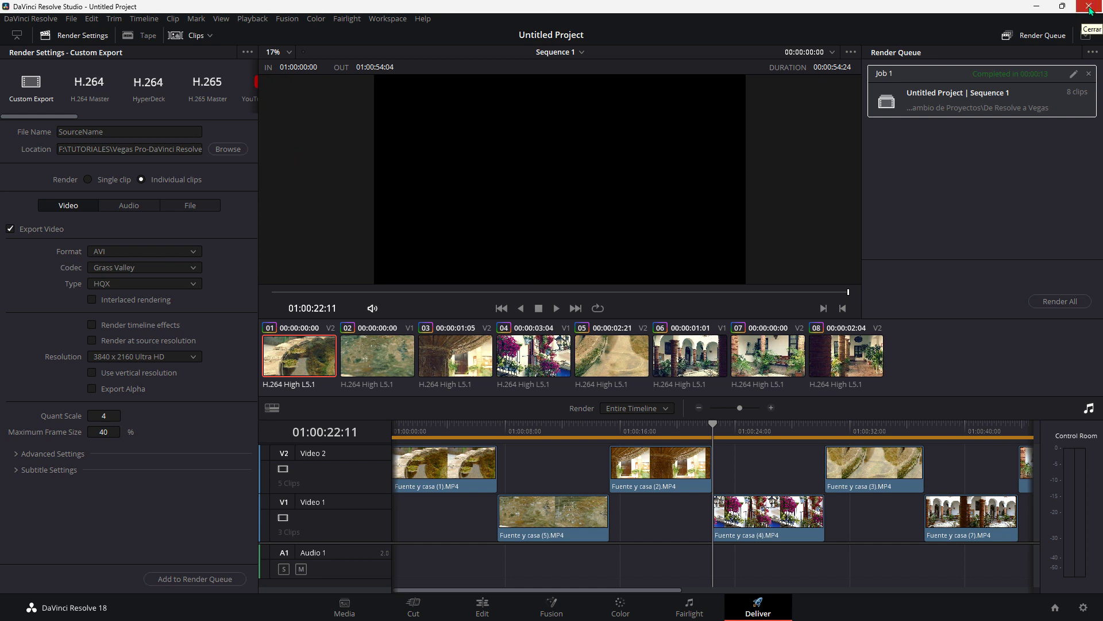
- Close Resolve without saving and start VEGAS Pro 20.0 from the Start menu's VIDEO group
click(1089, 9)
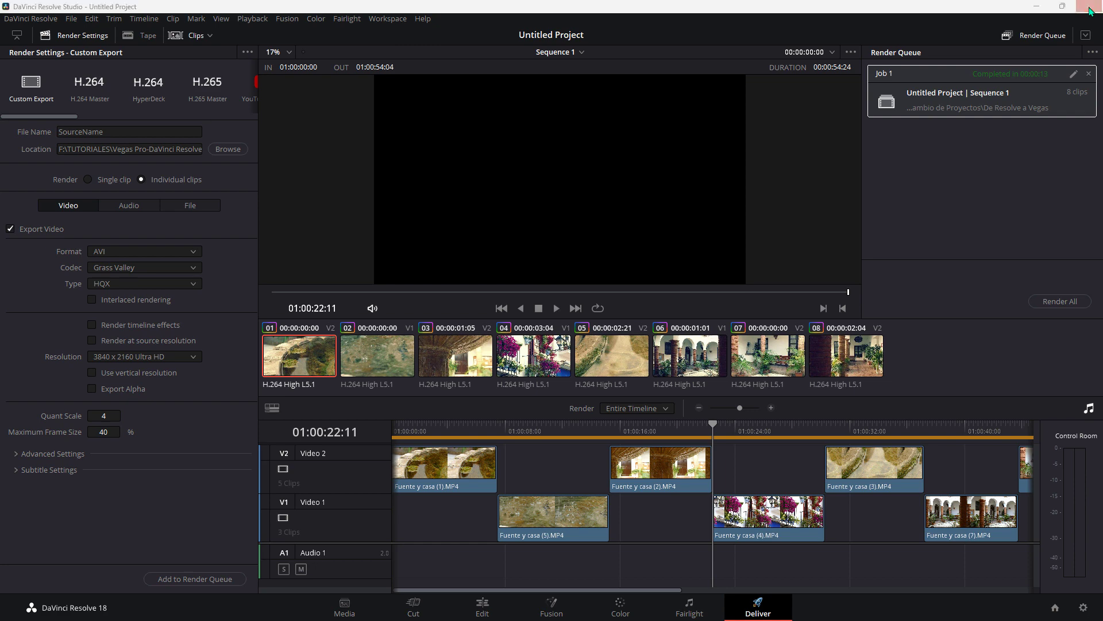
click(513, 344)
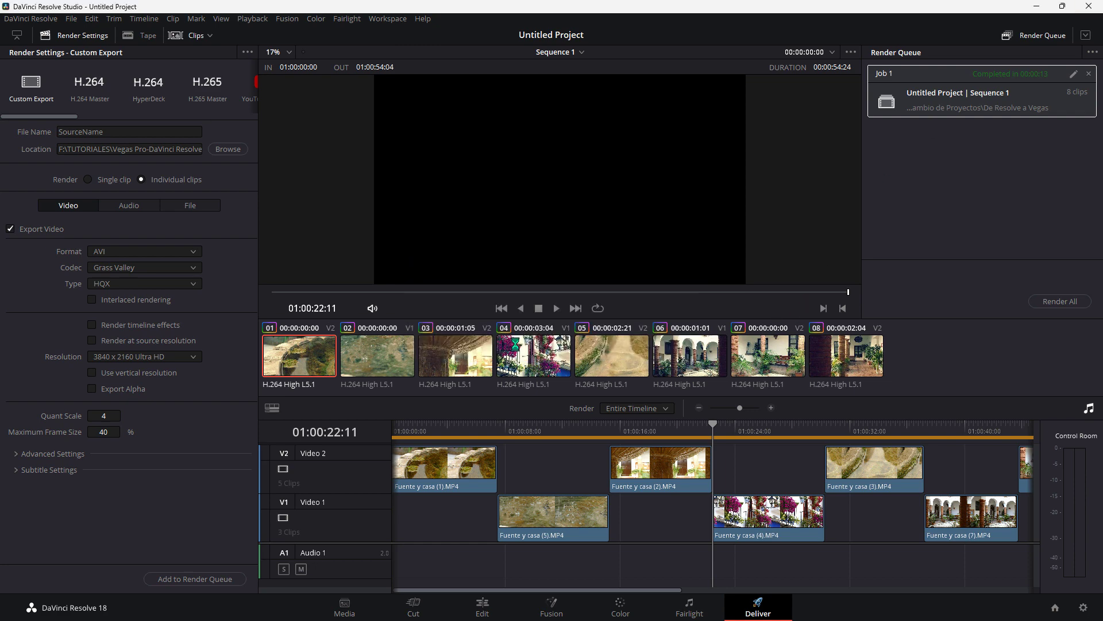
click(463, 608)
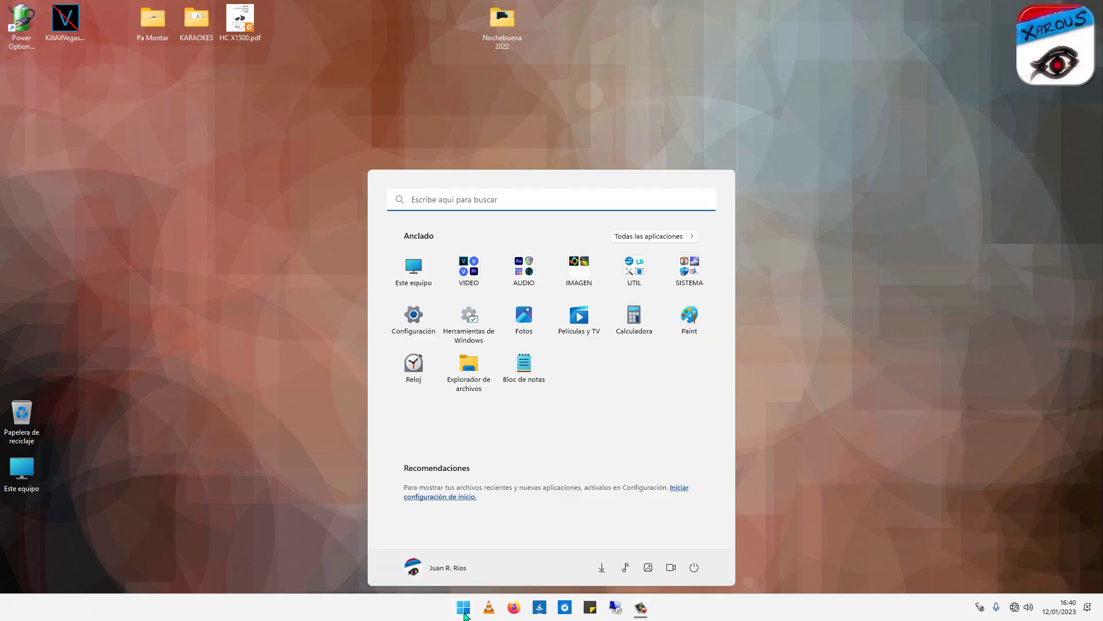
click(476, 280)
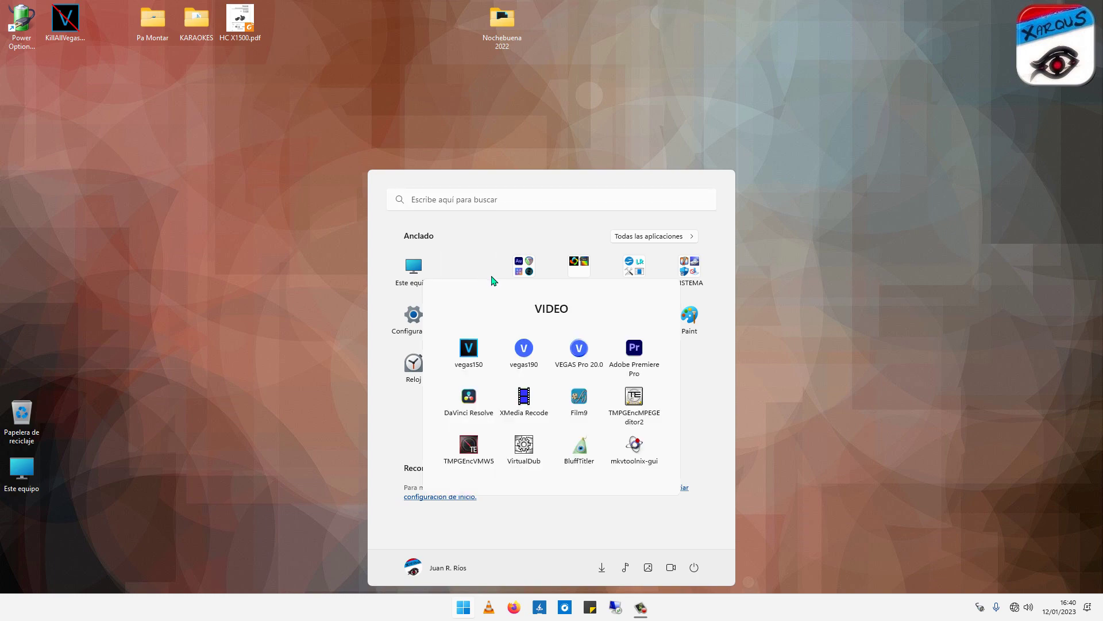
click(579, 347)
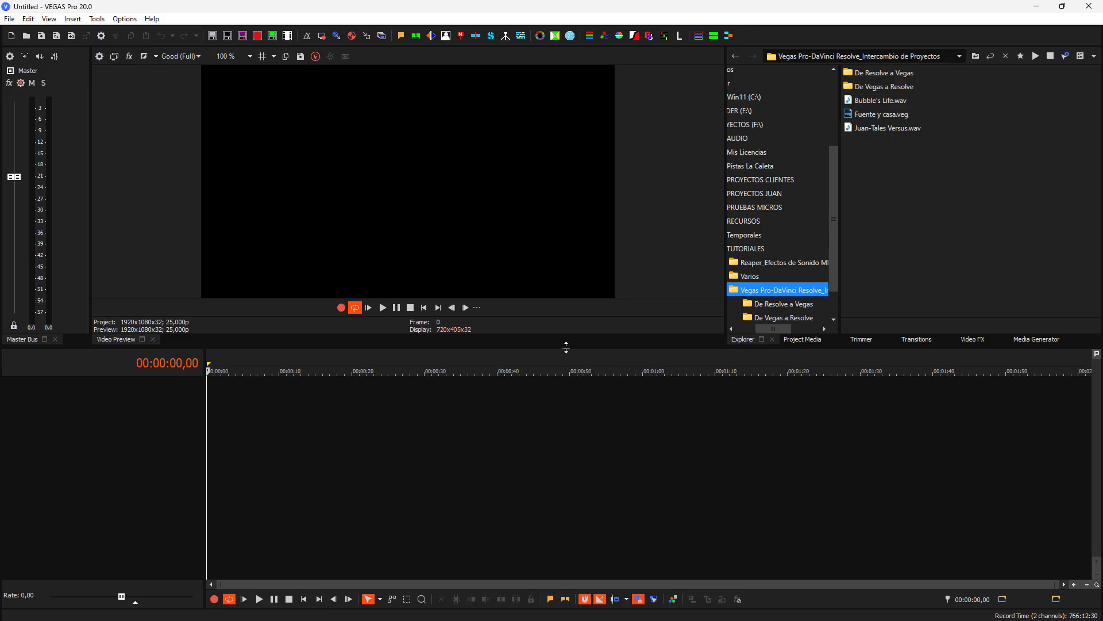
- Import Sequence 1.xml from De Resolve a Vegas as Final Cut Pro 7 XML, confirming Fuente y casa (5).avi
drag(566, 347, 559, 399)
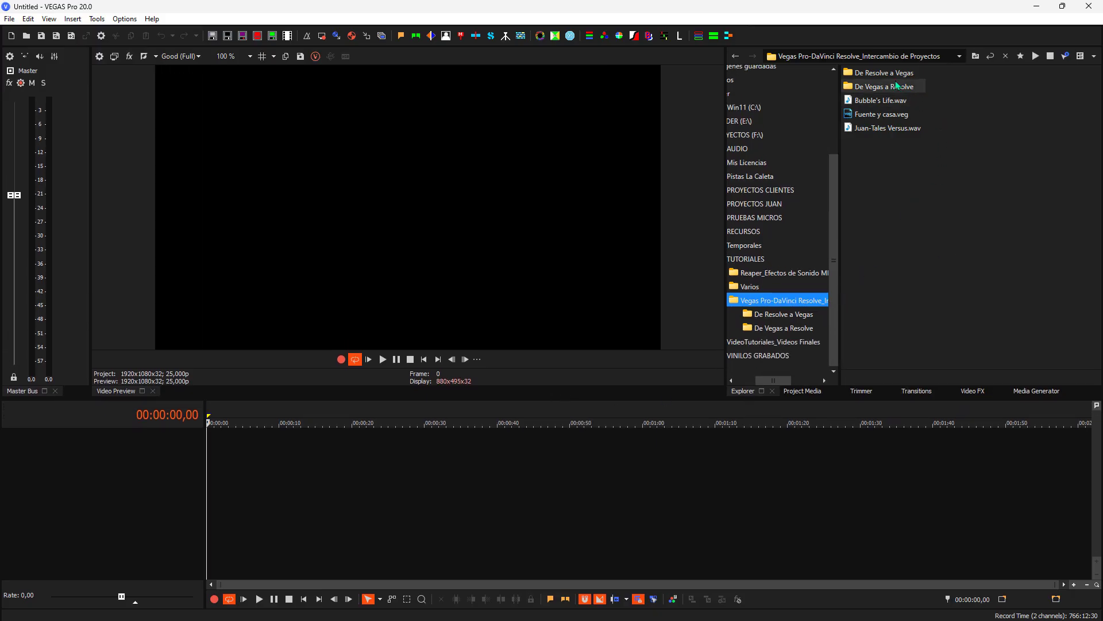
click(10, 20)
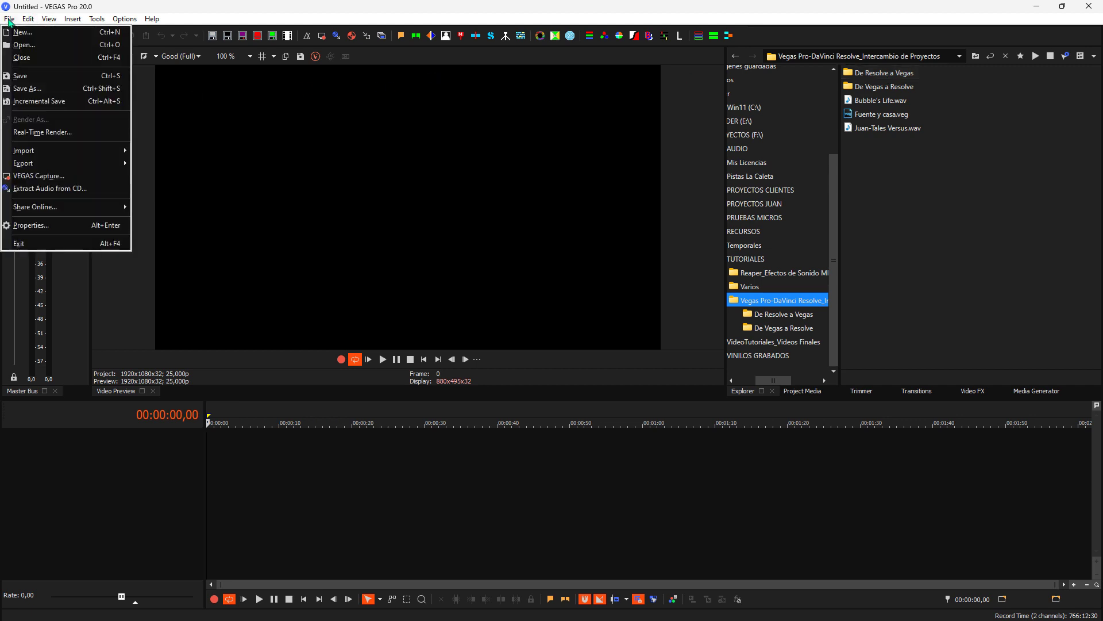
mouse_move(51, 153)
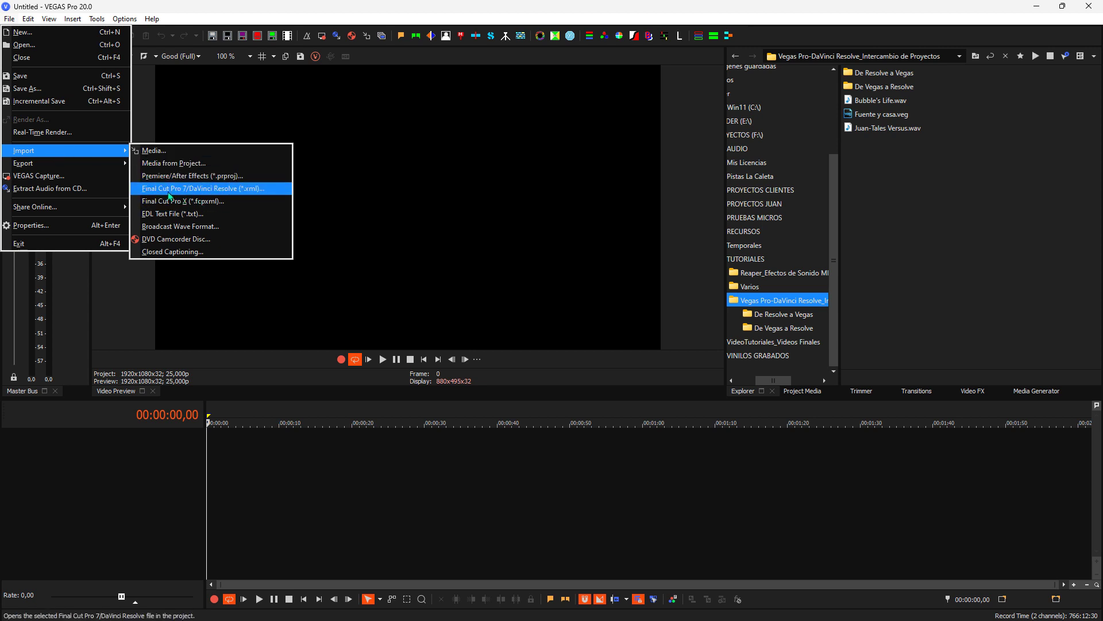
click(263, 188)
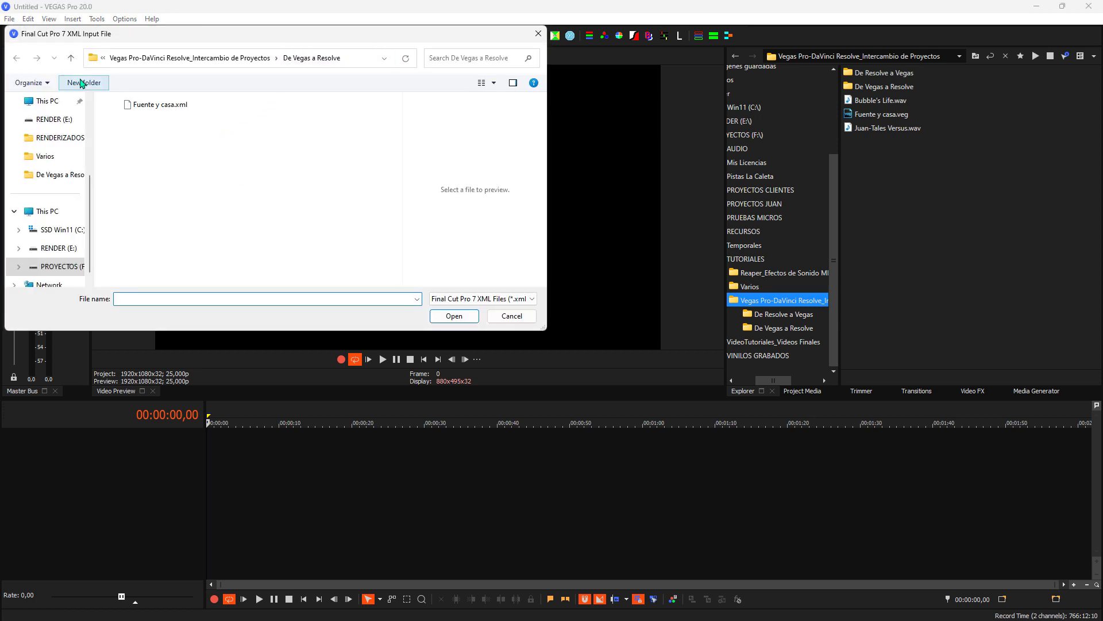
click(72, 58)
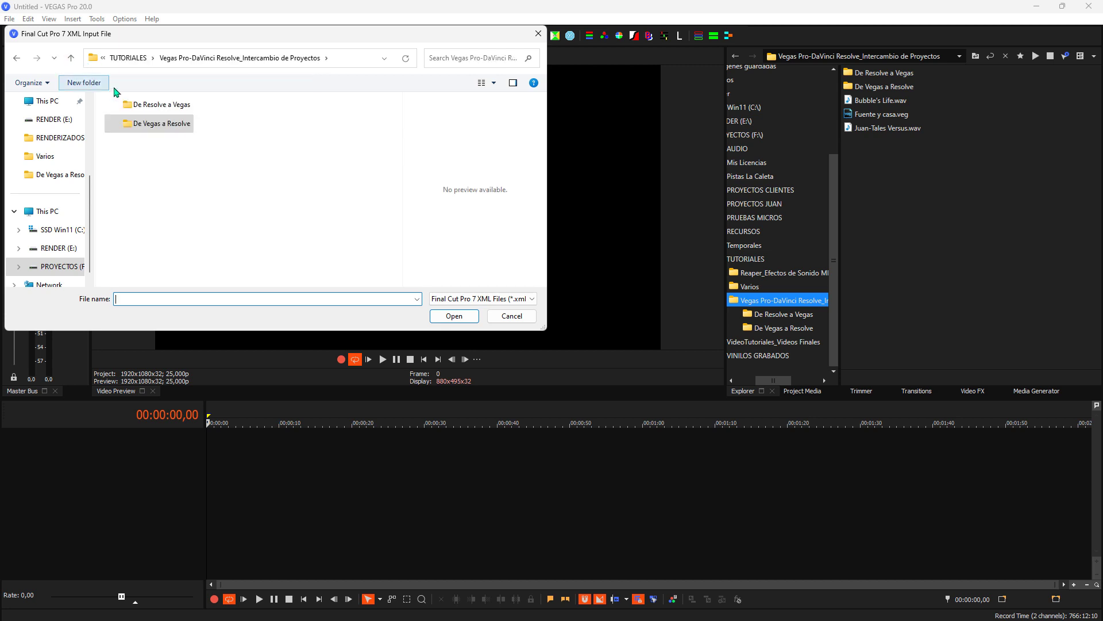
click(164, 112)
double_click(165, 112)
click(154, 111)
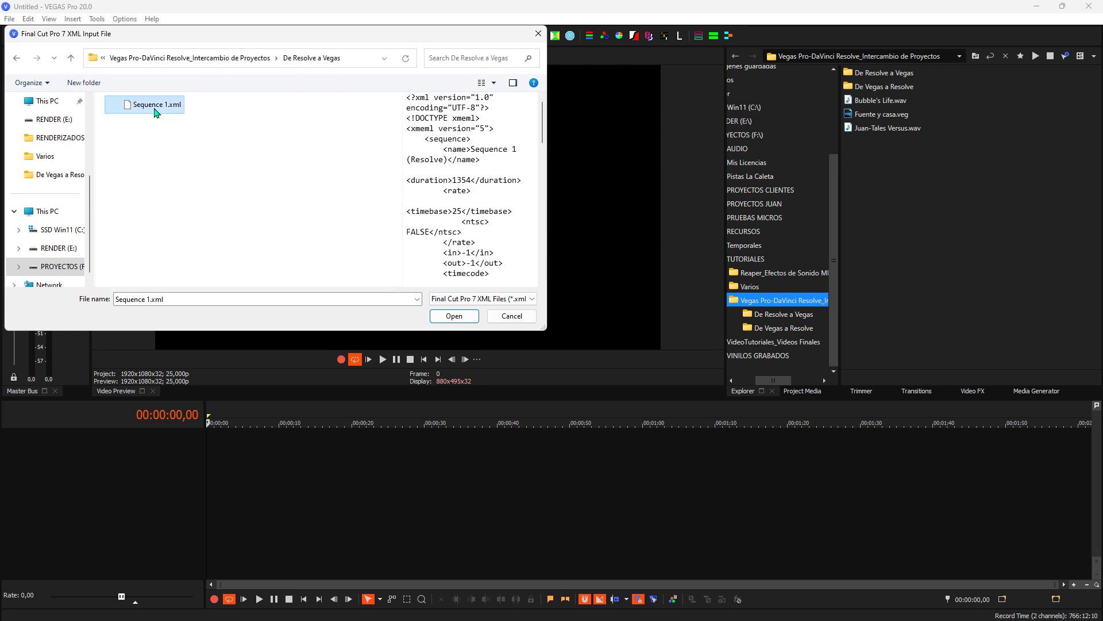
click(456, 321)
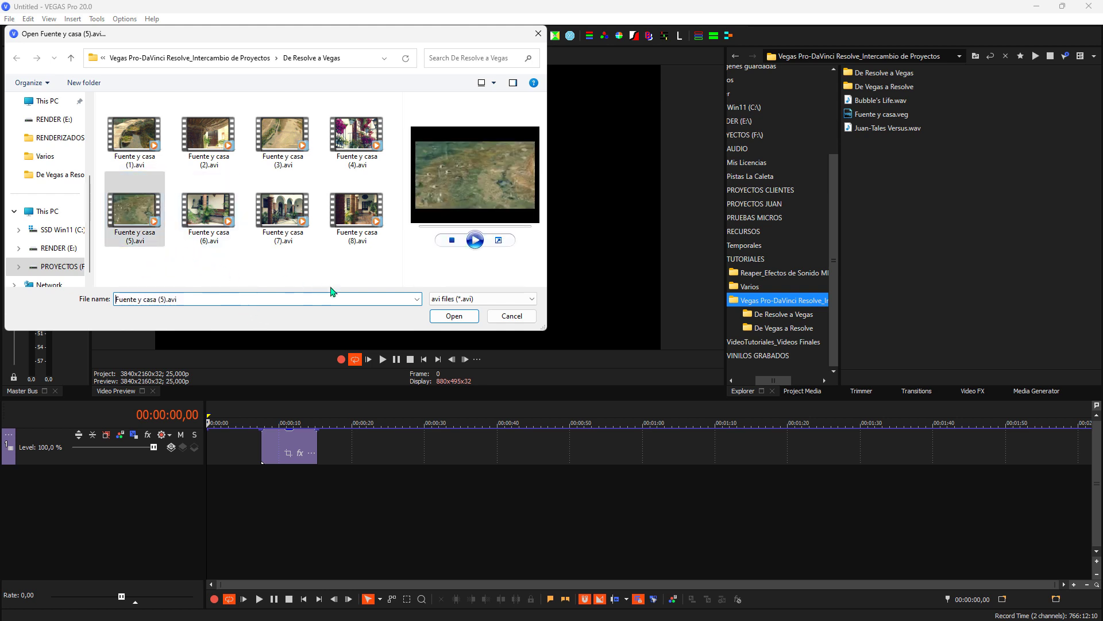
click(454, 316)
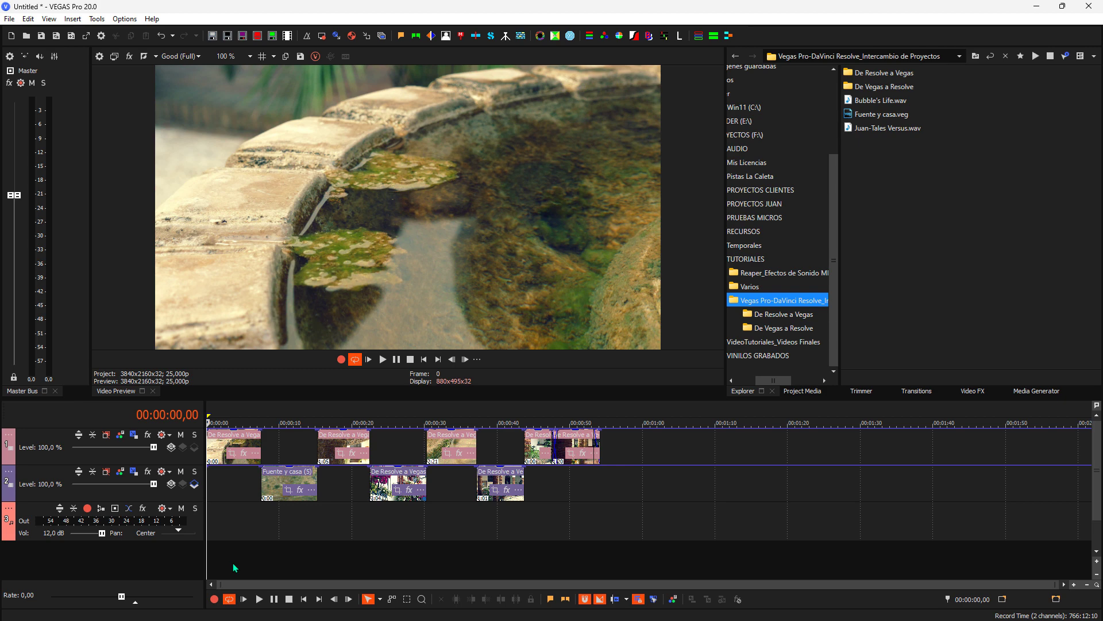
click(234, 491)
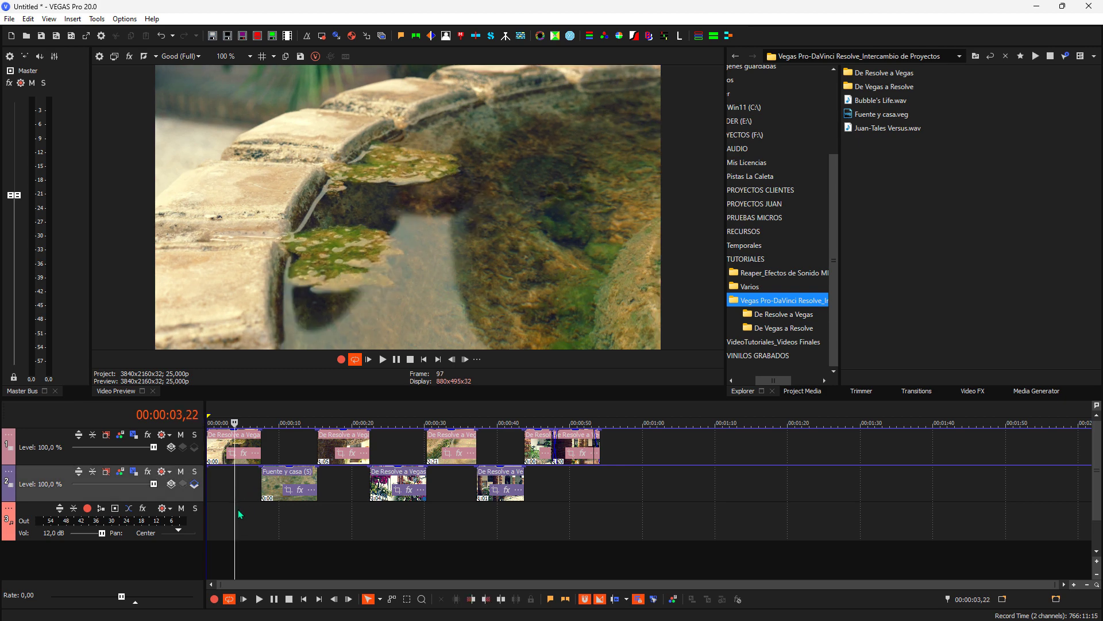
click(288, 520)
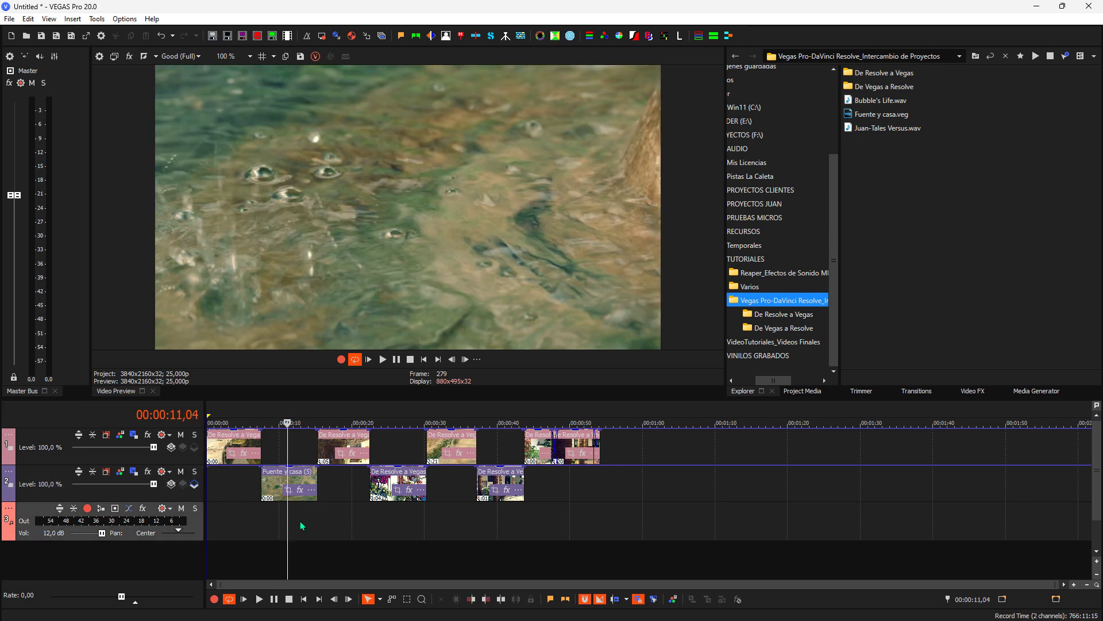
click(347, 516)
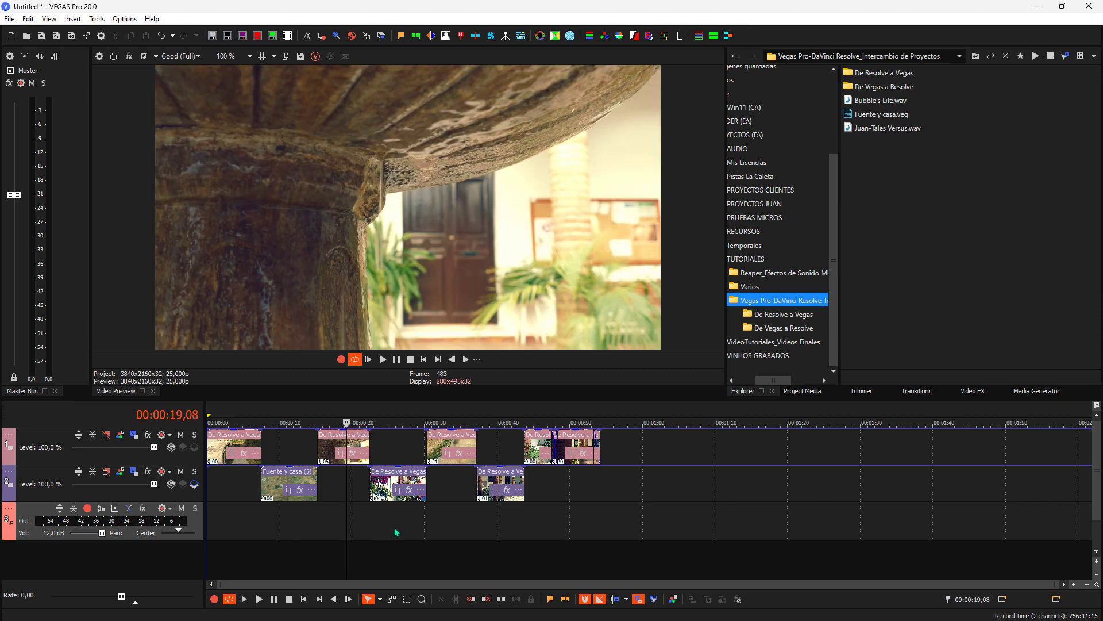
click(394, 526)
click(450, 526)
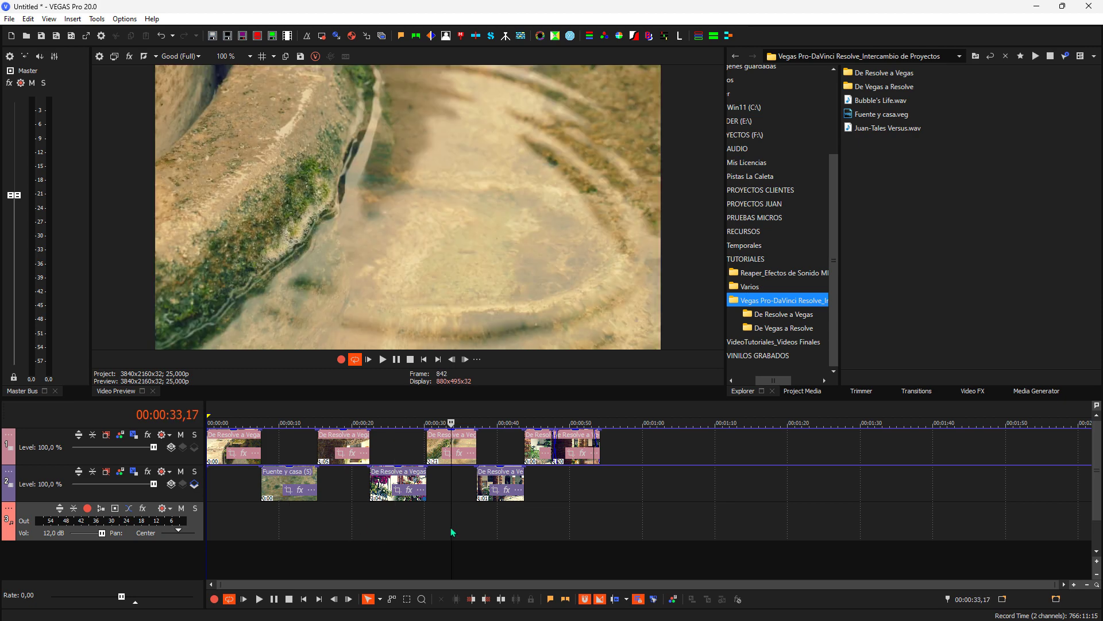
click(502, 537)
click(553, 509)
key(space)
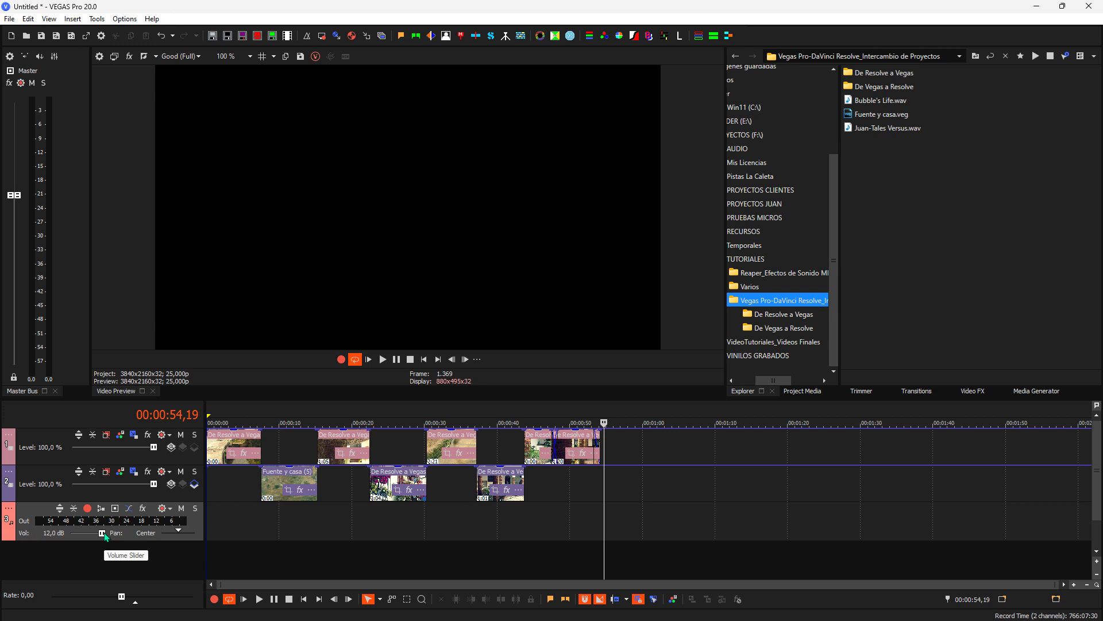
- Reset track 3's volume to 0,0 dB and turn off the video tracks' Track Composite Level envelope
drag(104, 533, 92, 537)
click(42, 445)
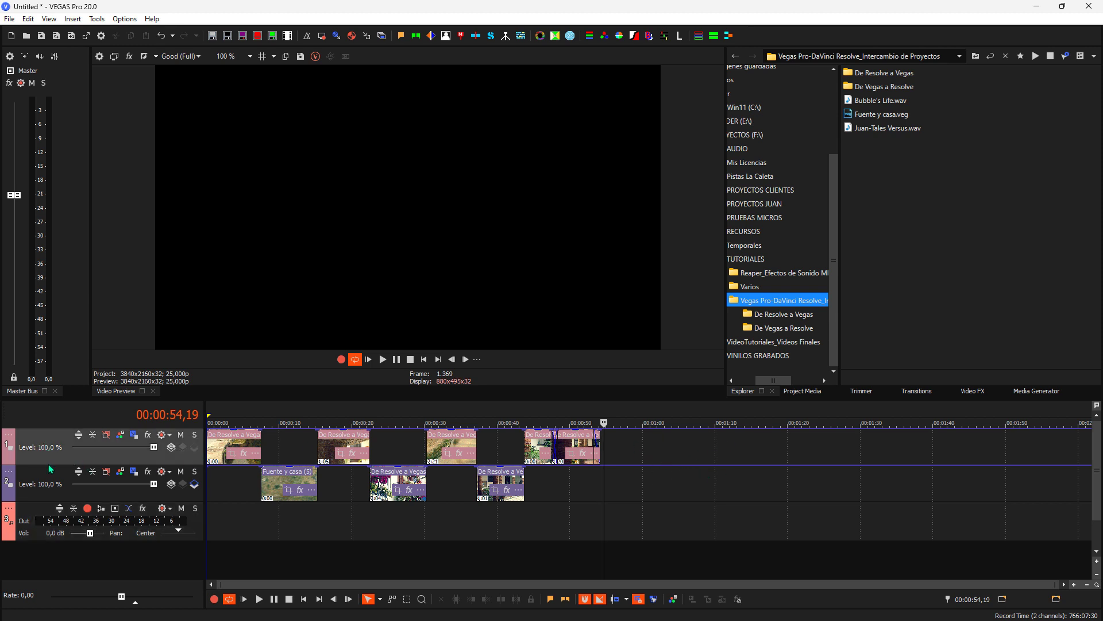
click(38, 475)
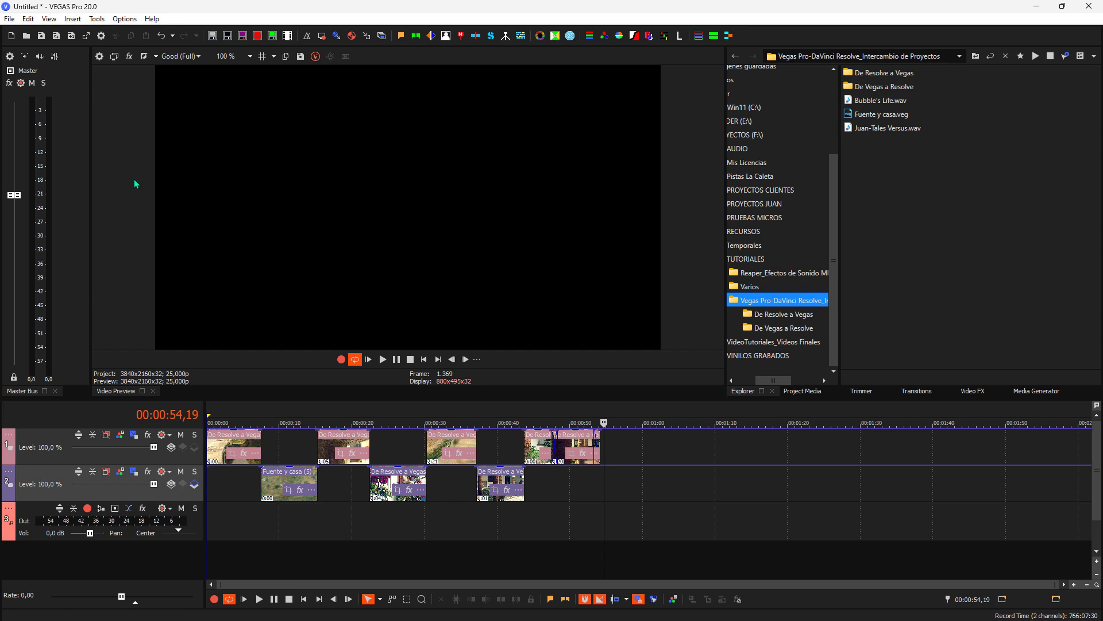
click(72, 19)
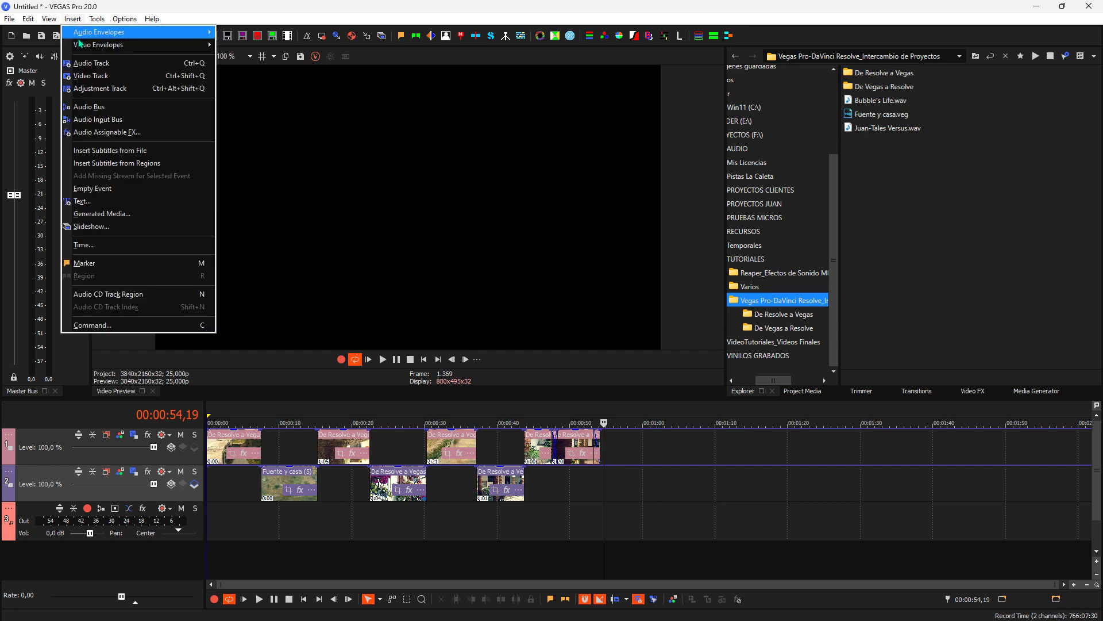
mouse_move(83, 45)
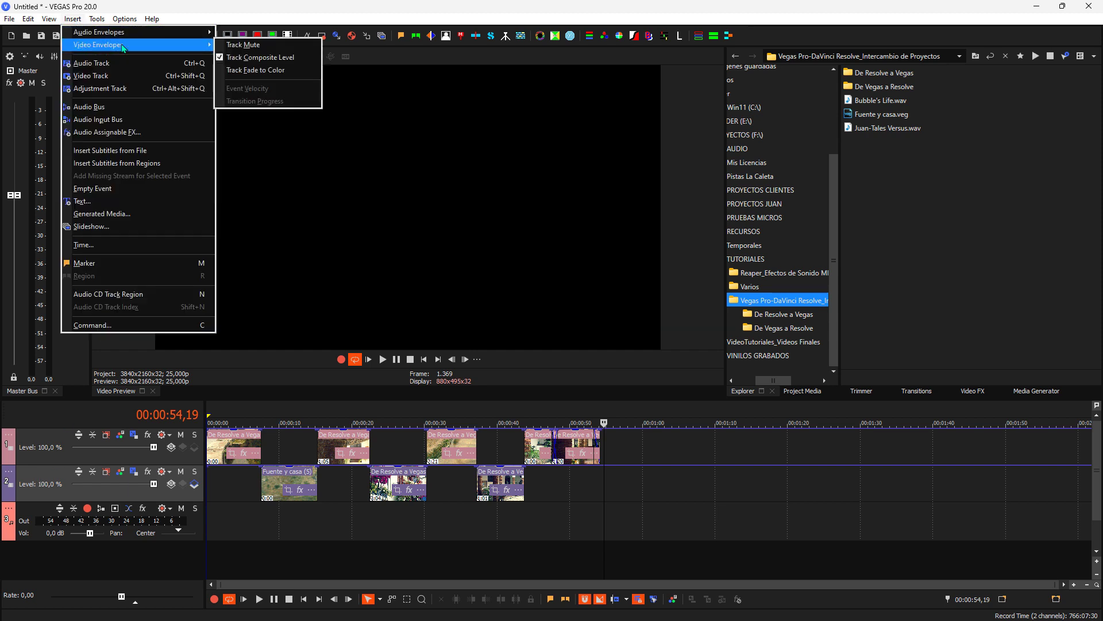
click(285, 64)
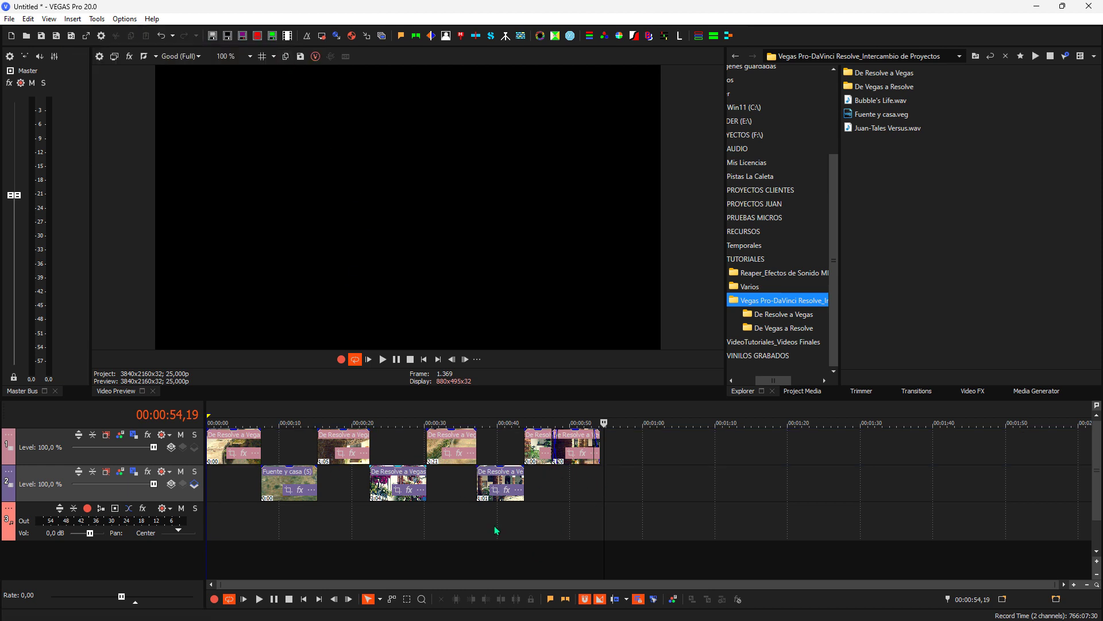
click(304, 599)
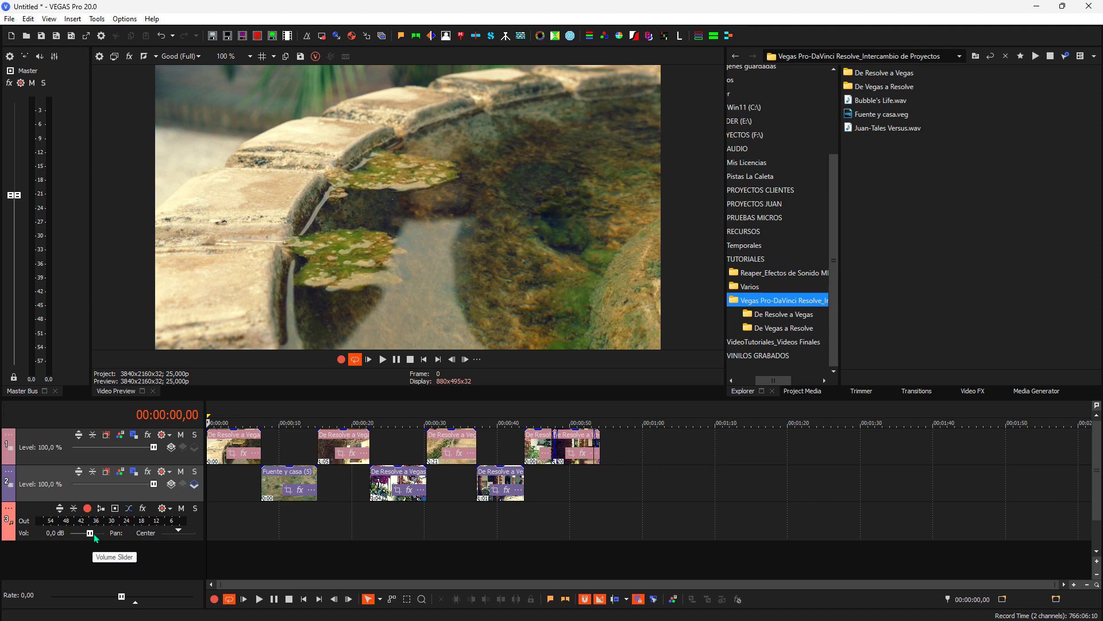
- Drag Fuente y casa.wav from De Resolve a Vegas onto track 3 at the timeline start
double_click(895, 74)
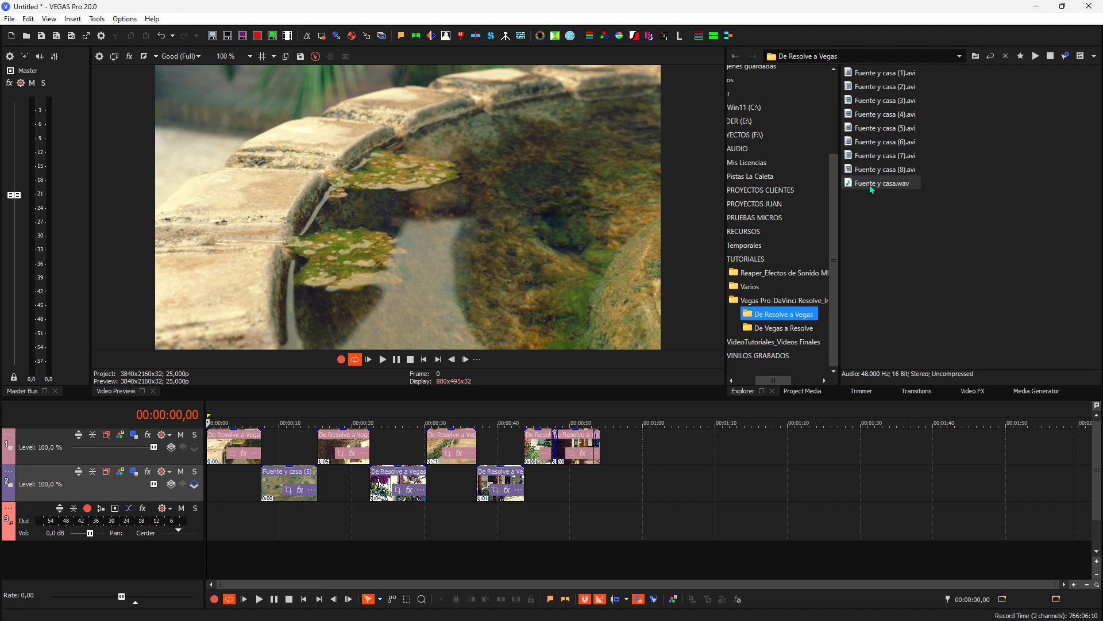
click(885, 184)
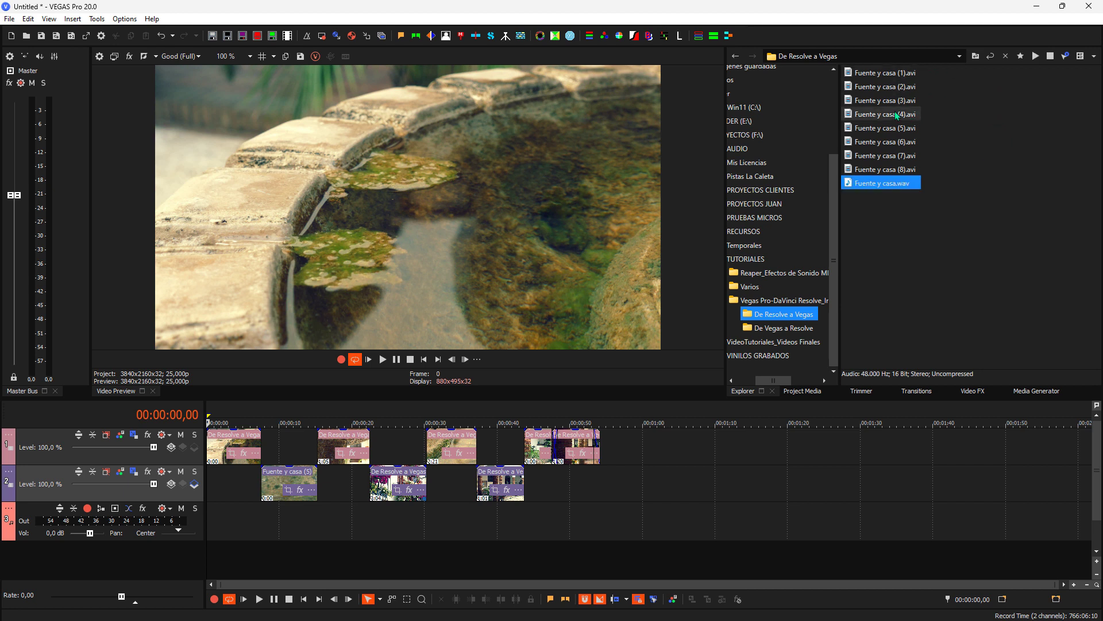
click(870, 185)
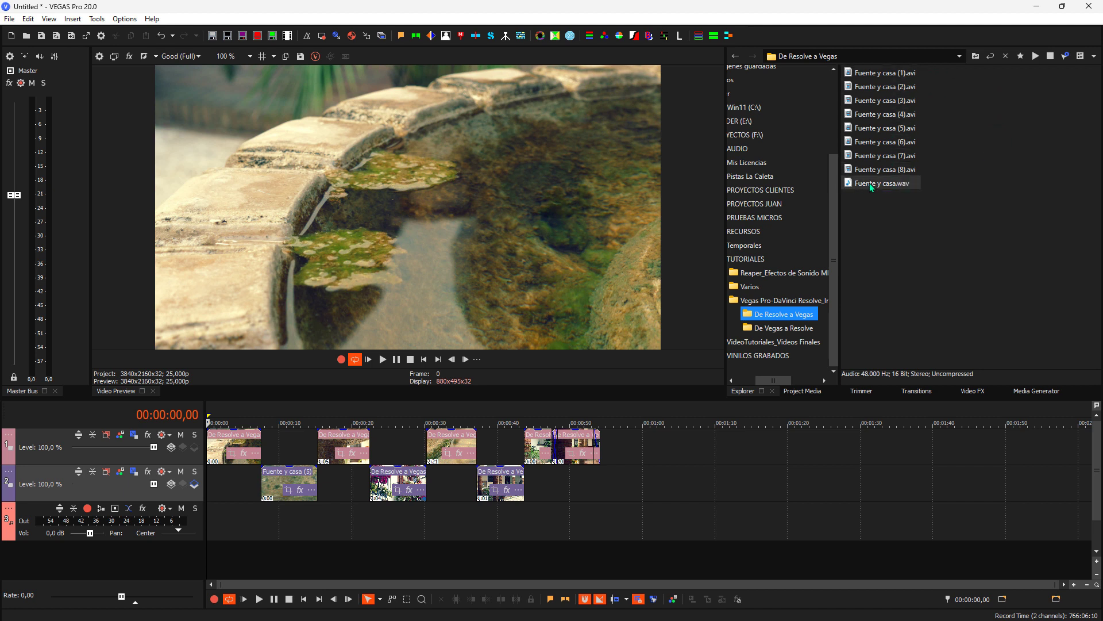
mouse_move(870, 184)
mouse_down()
mouse_move(298, 519)
mouse_move(212, 520)
mouse_up()
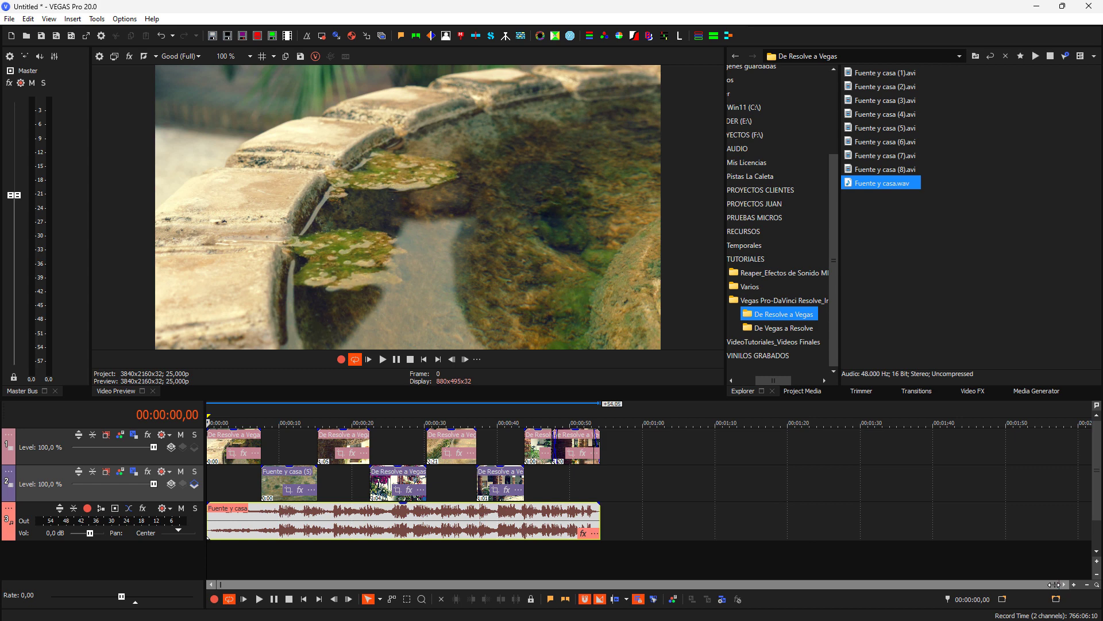
drag(1055, 584, 649, 585)
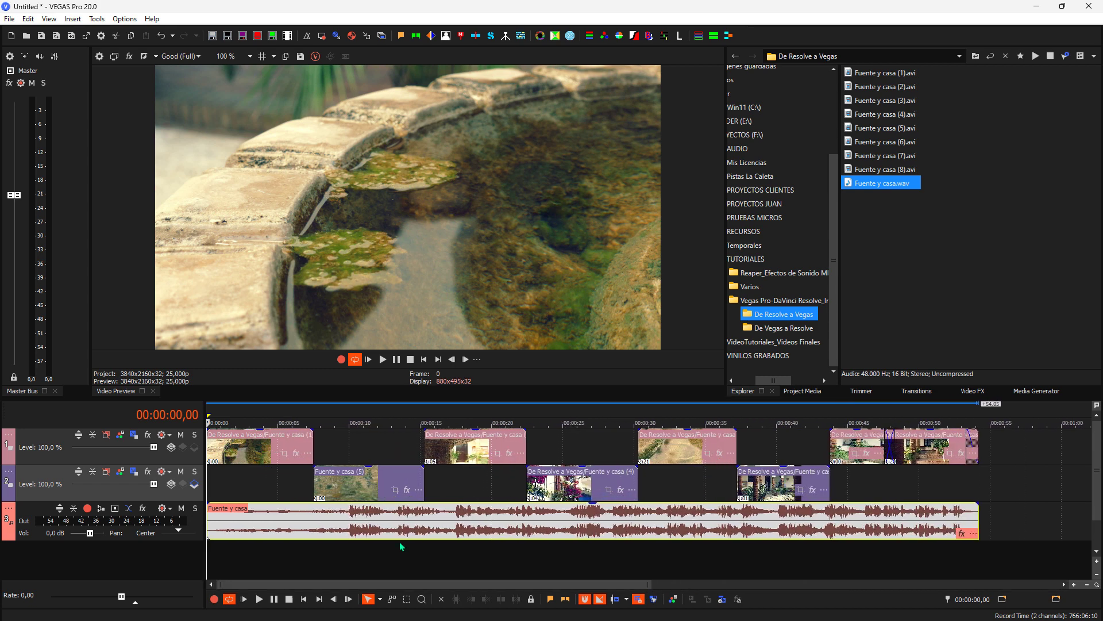
click(301, 564)
key(space)
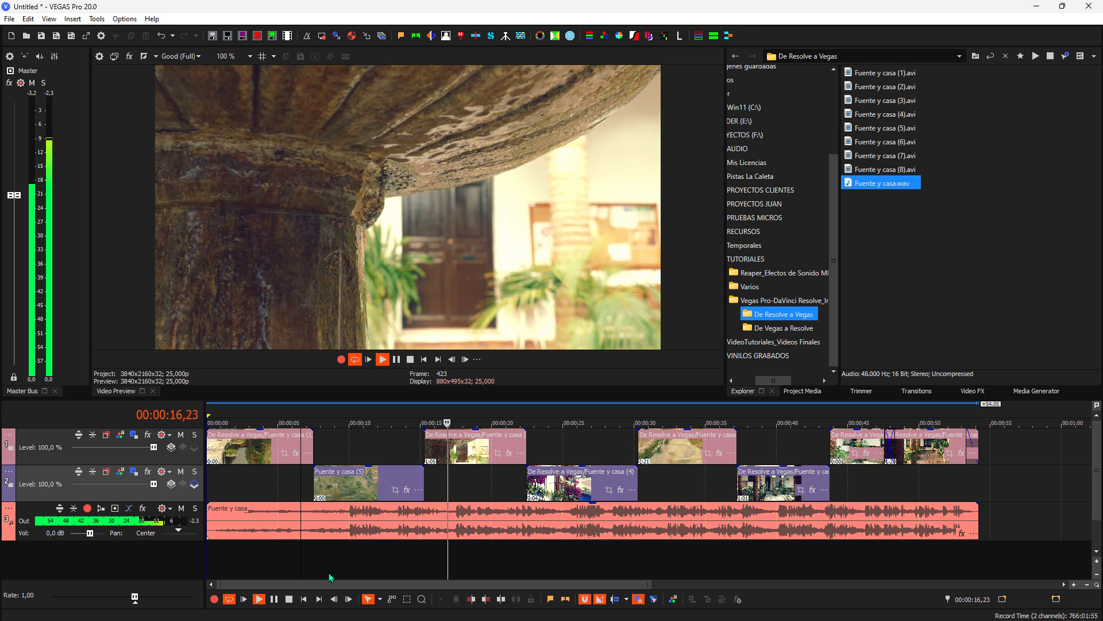
key(space)
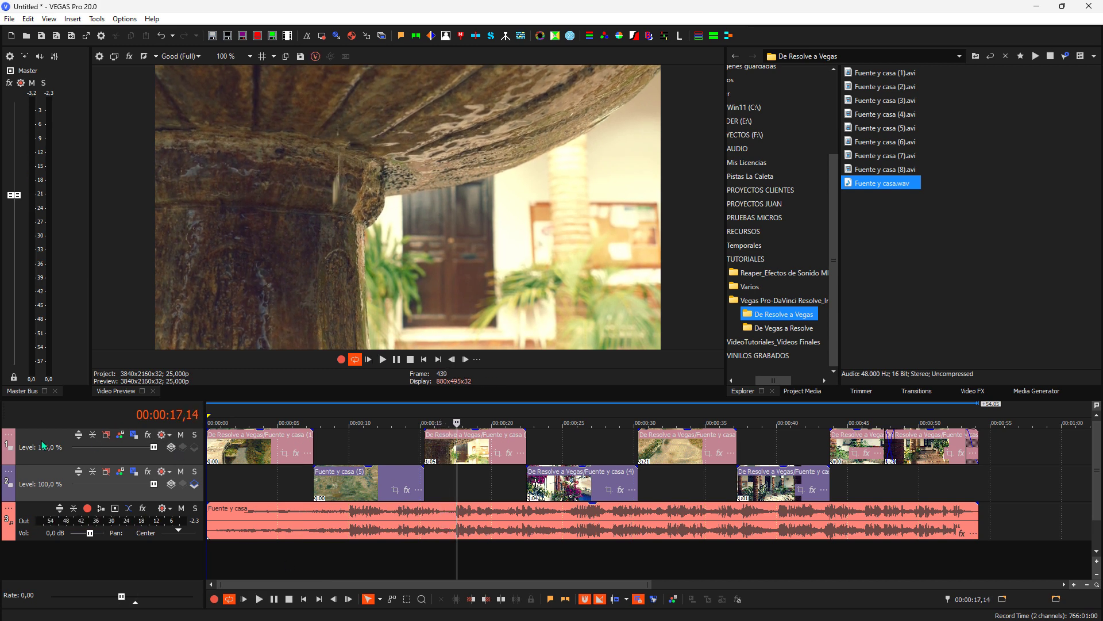
click(43, 444)
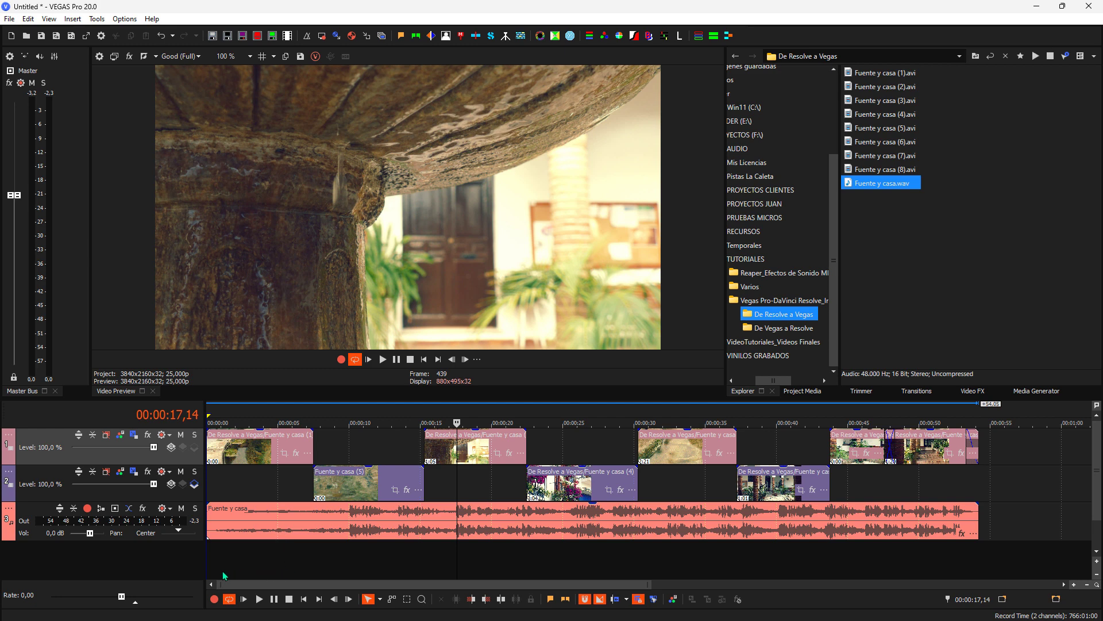
click(223, 573)
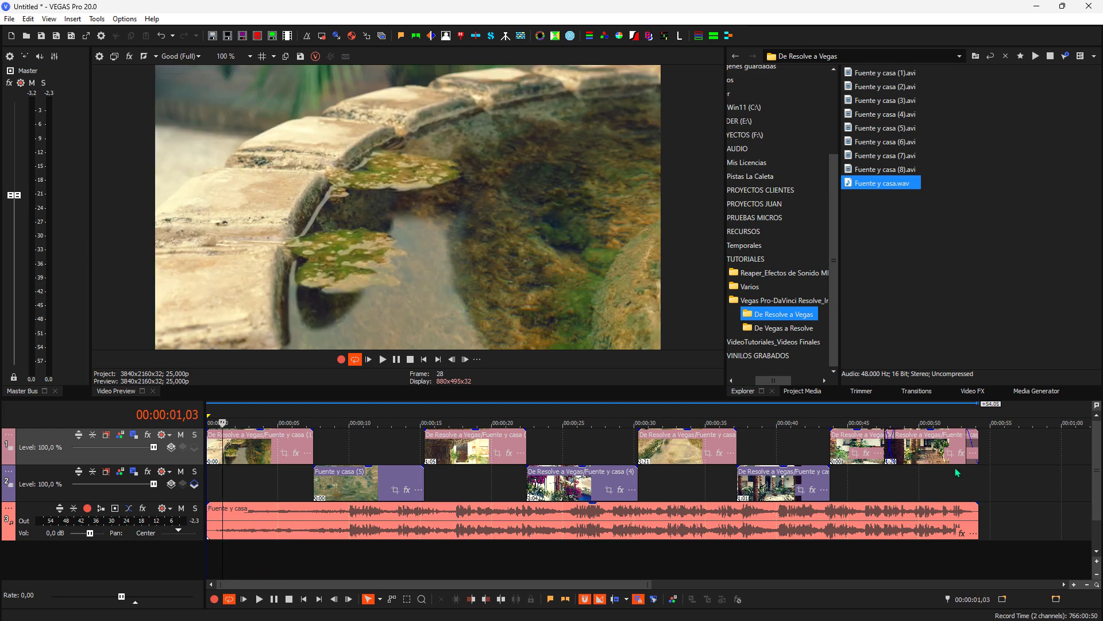